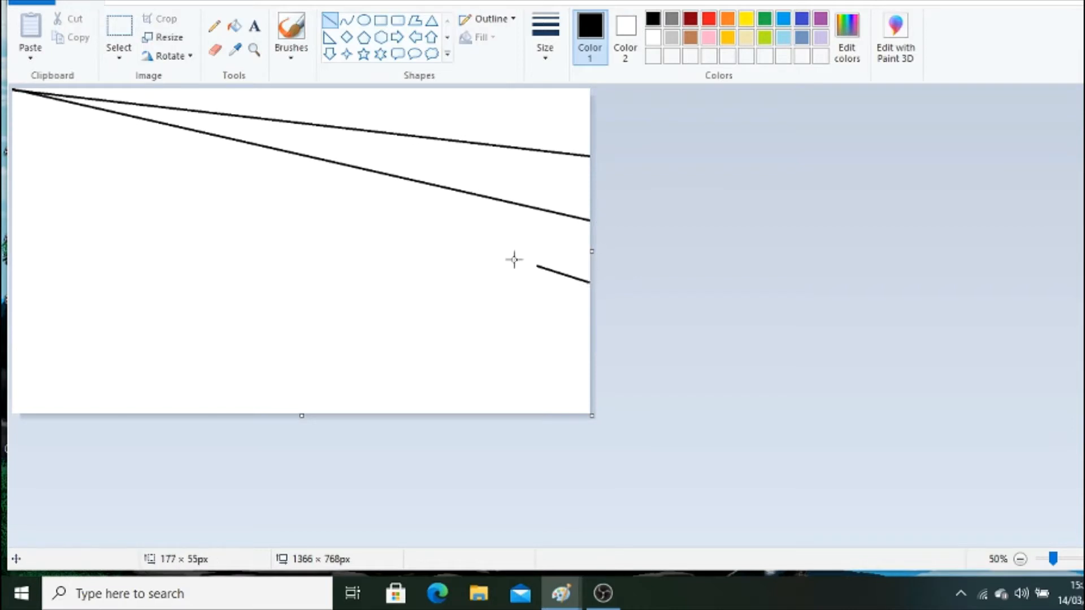
Draw further straight black lines fanning from the canvas's upper-left corner to its right and bottom edges.
drag(591, 358, 12, 89)
drag(531, 413, 12, 89)
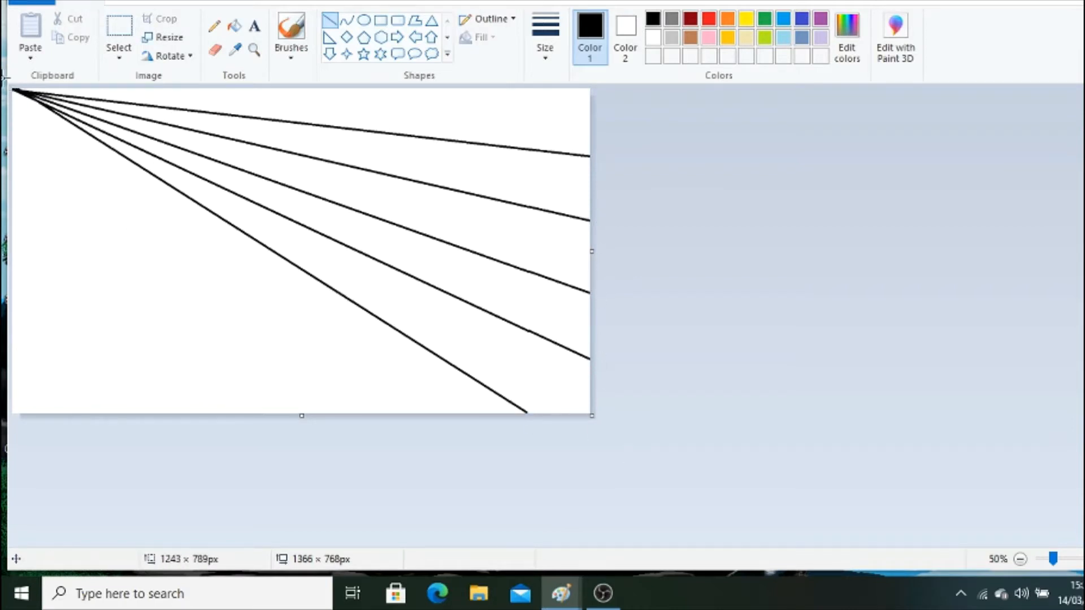
drag(376, 413, 12, 89)
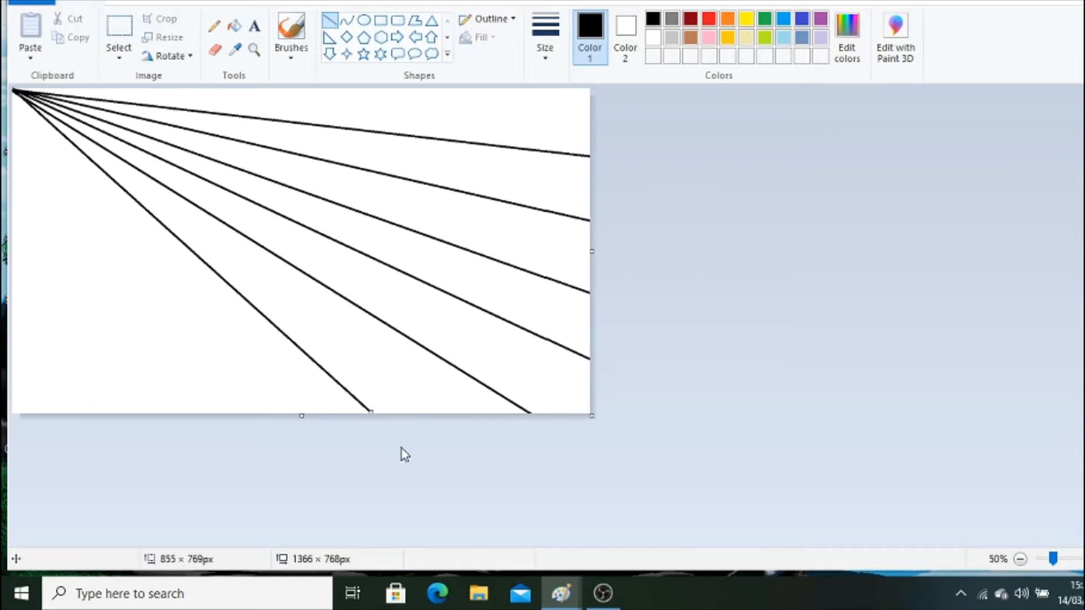
Fill the lowest wedge of the fan with light turquoise and the wedge next to it with turquoise blue.
click(783, 40)
click(653, 19)
click(235, 26)
click(783, 38)
click(100, 318)
click(783, 19)
click(369, 368)
Mix custom blue shades, refill the turquoise wedge with a brighter blue and fill the wedge above it with a deeper blue.
click(847, 37)
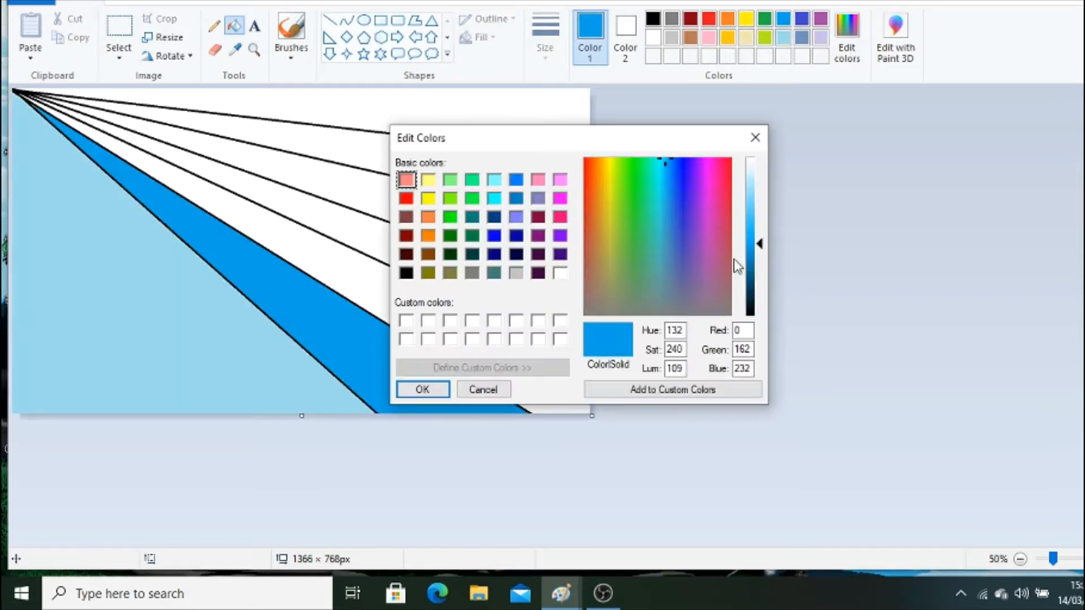
click(422, 390)
click(389, 362)
drag(759, 243, 759, 306)
click(847, 37)
click(422, 389)
click(358, 268)
Fill the remaining wedges with progressively darker custom blues, ending with a near-black blue in the uppermost wedge.
click(847, 38)
click(423, 390)
click(430, 260)
click(847, 37)
click(423, 390)
click(480, 226)
click(847, 37)
click(423, 389)
click(271, 107)
Resize the image to a horizontal width of 1 pixel, without maintaining the aspect ratio.
key(ctrl+w)
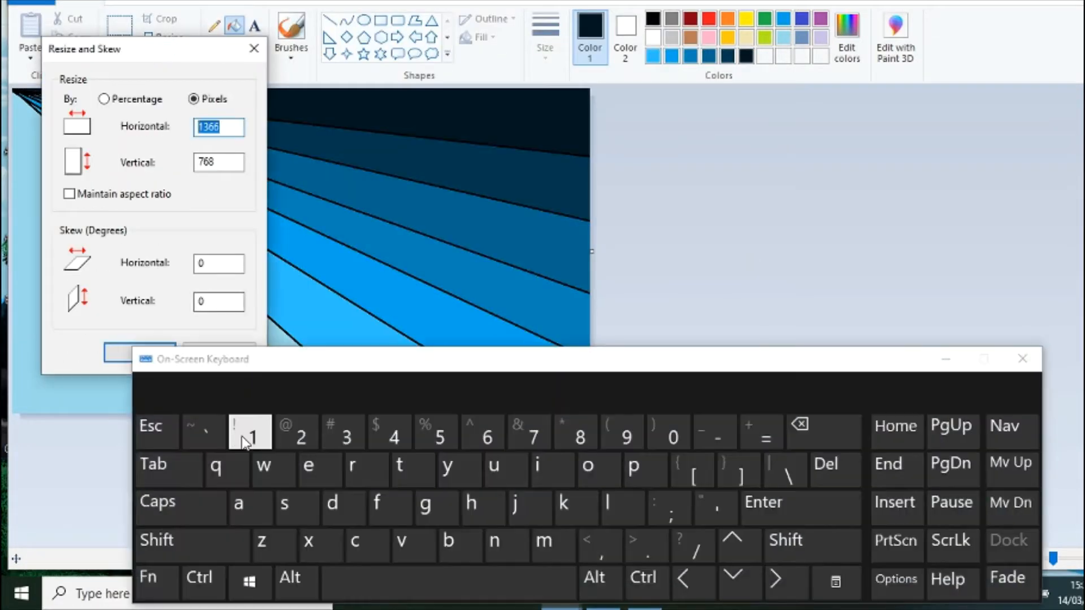
click(252, 436)
click(117, 357)
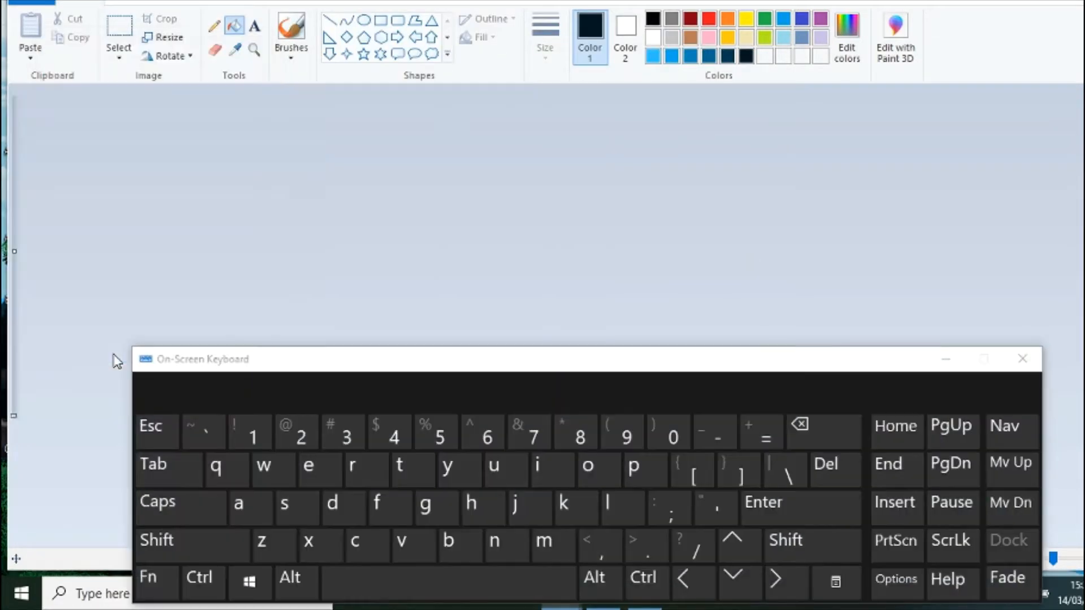
Stretch the image back to a horizontal width of 1366 pixels with the aspect ratio unlocked, and hide the on-screen keyboard.
click(163, 37)
click(194, 99)
click(70, 191)
click(209, 125)
click(344, 430)
click(484, 432)
click(484, 432)
click(110, 353)
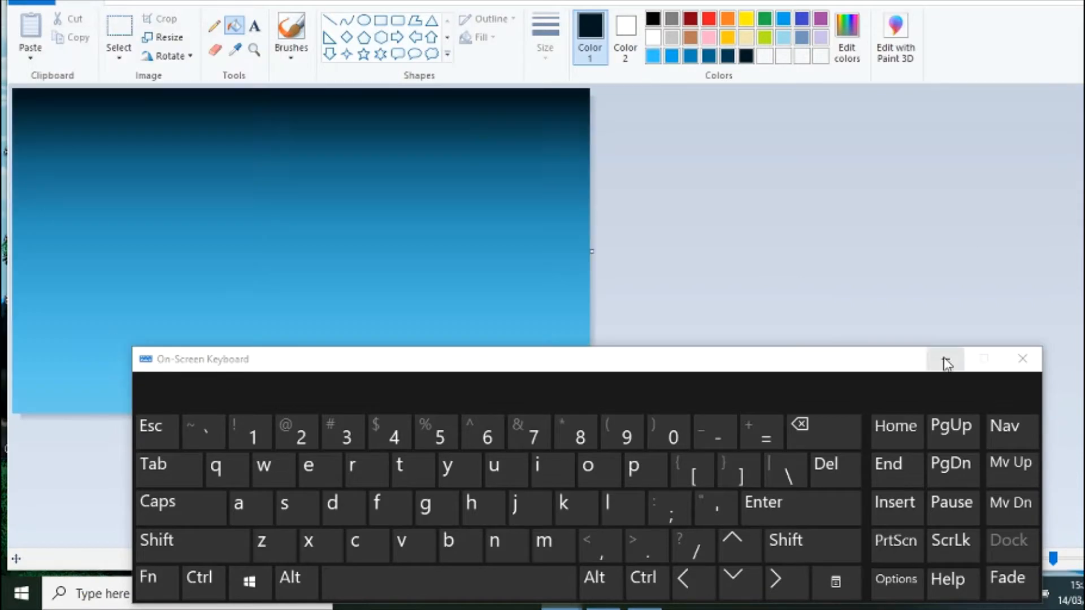
click(946, 364)
Copy the blue gradient into the sky painting and stretch it over the blank lower area, to about 1448 × 322 px.
click(118, 28)
drag(526, 377, 605, 382)
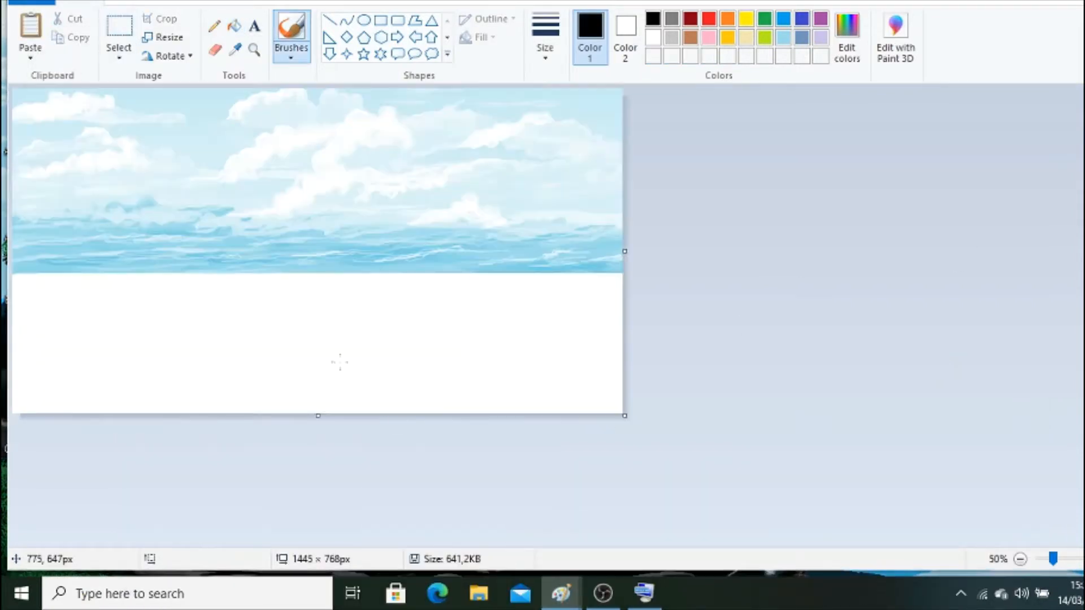
key(ctrl+v)
drag(300, 89, 301, 275)
drag(588, 343, 624, 344)
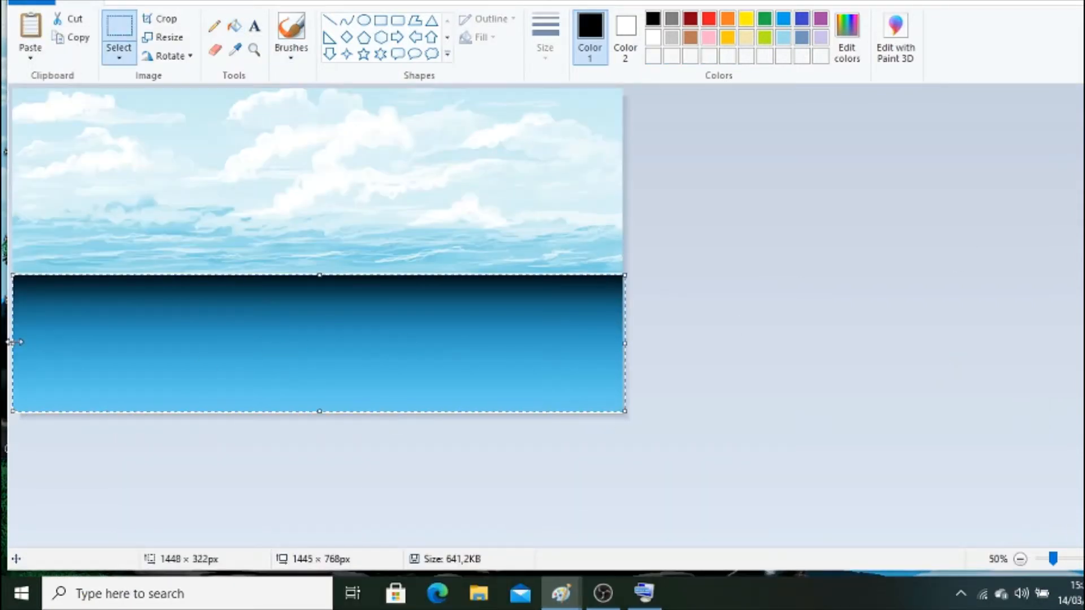
click(348, 458)
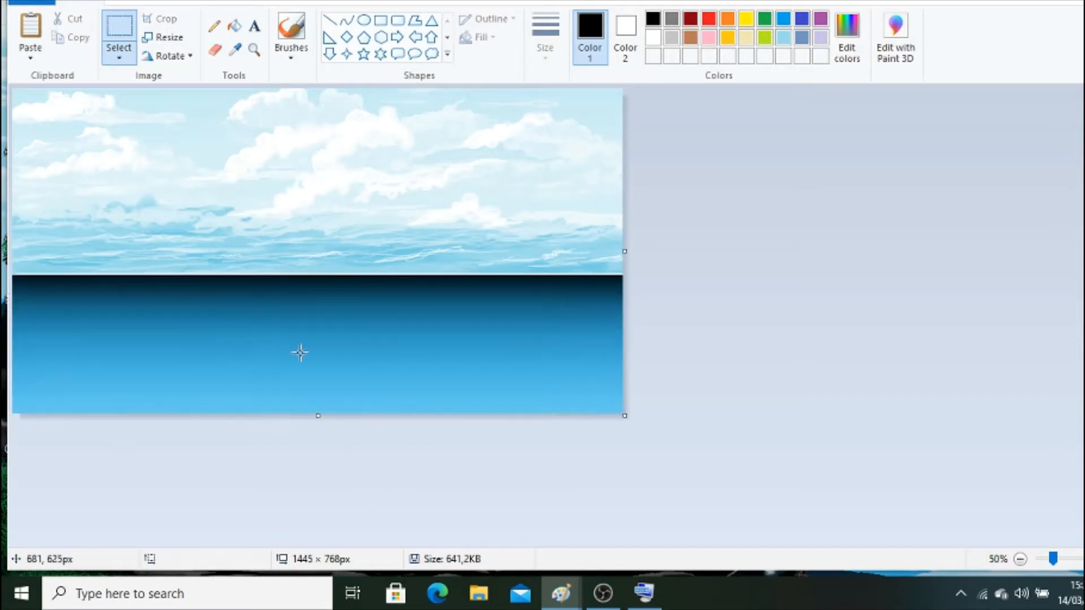
Outline two land masses over the blue gradient with a black pencil, one at each side of the water.
click(655, 20)
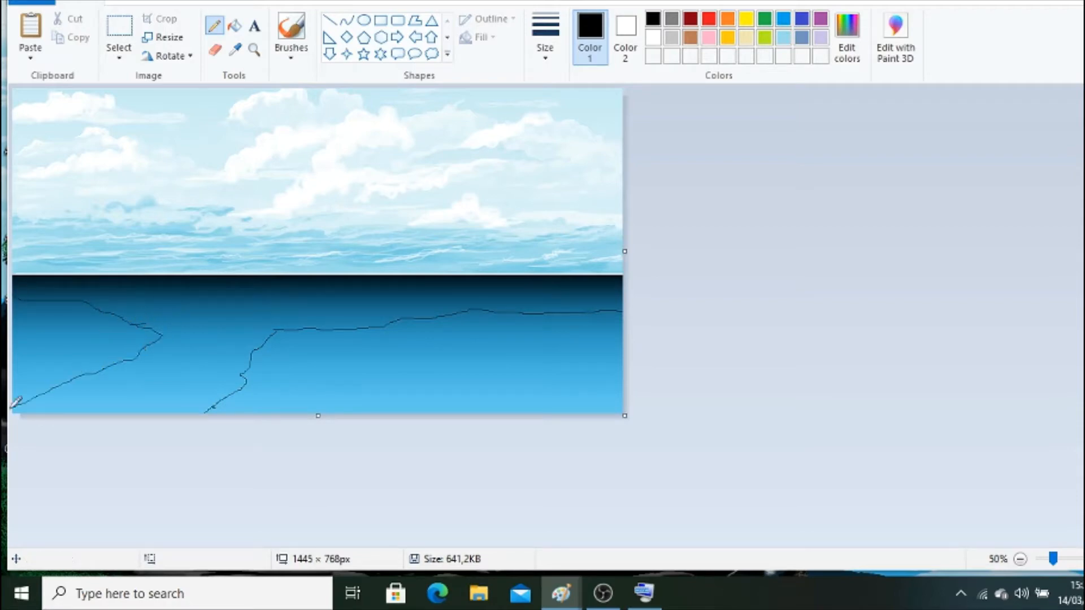
click(254, 49)
click(453, 339)
Darken the brown and paint the cliff edge of the right land mass with overlapping marker strokes.
click(690, 37)
click(846, 36)
drag(759, 231, 759, 287)
click(422, 388)
click(289, 58)
click(358, 117)
scroll(334, 511, down, 1)
drag(333, 540, 355, 540)
mouse_move(576, 516)
mouse_down()
mouse_move(313, 520)
mouse_move(308, 509)
mouse_up()
drag(556, 373, 442, 372)
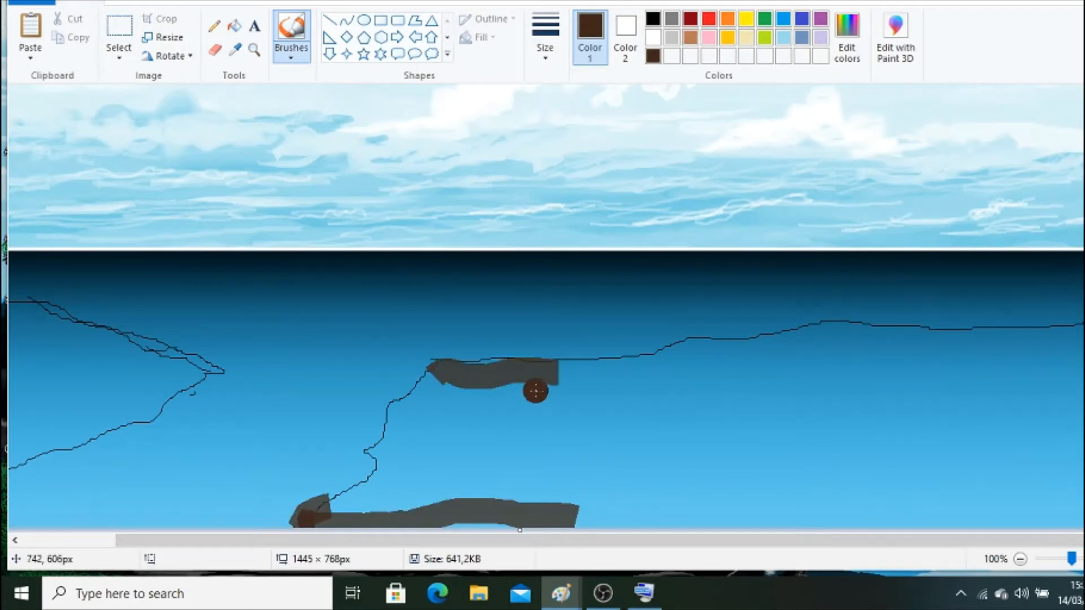
drag(534, 391, 420, 399)
mouse_move(442, 372)
mouse_down()
mouse_move(355, 497)
mouse_move(384, 452)
mouse_up()
mouse_move(556, 370)
mouse_down()
mouse_move(399, 440)
mouse_move(460, 513)
mouse_up()
mouse_move(447, 467)
mouse_down()
mouse_move(527, 380)
mouse_move(632, 372)
mouse_up()
mouse_move(680, 355)
mouse_down()
mouse_move(516, 370)
mouse_move(648, 360)
mouse_up()
Change the brush size, switch to the oil brush and paint brown over the upper part of the right land mass.
click(545, 49)
click(561, 148)
click(290, 56)
click(291, 117)
click(690, 38)
mouse_move(585, 390)
mouse_down()
mouse_move(457, 403)
mouse_move(544, 365)
mouse_move(739, 349)
mouse_move(496, 386)
mouse_up()
Lighten the brown to tan and paint broad strokes over the right land mass, leaving its cliff edge dark.
click(847, 36)
click(755, 219)
click(423, 390)
drag(602, 355, 859, 344)
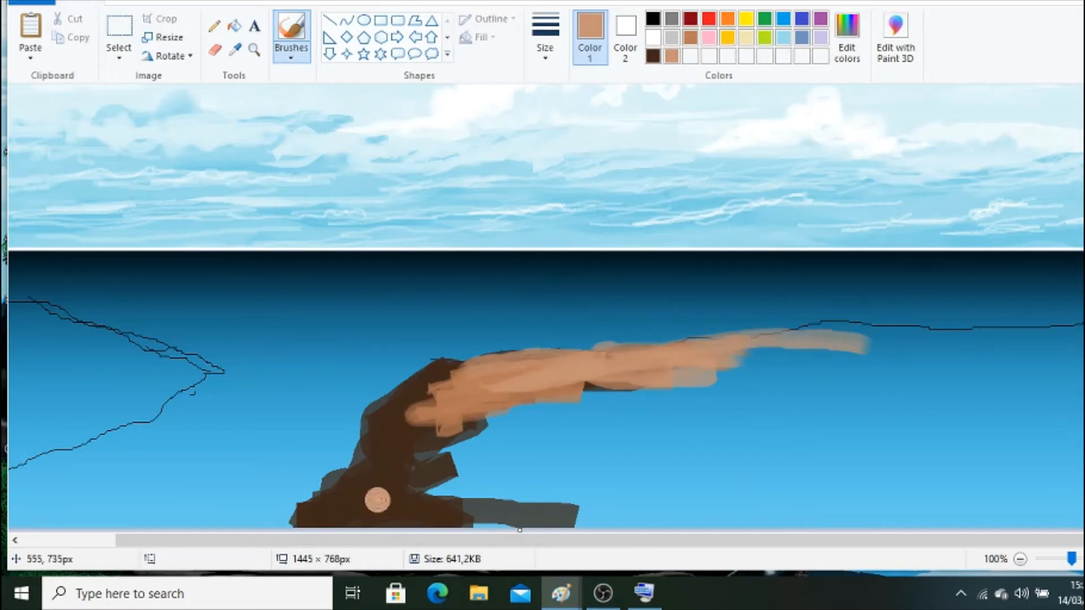
drag(377, 499, 621, 514)
drag(440, 370, 415, 404)
mouse_move(636, 415)
mouse_down()
mouse_move(451, 442)
mouse_move(511, 497)
mouse_move(777, 338)
mouse_move(1070, 333)
mouse_up()
Cover the open blue areas of the right land mass with brown strokes, switching to a thicker crayon brush.
click(690, 37)
mouse_move(497, 420)
mouse_down()
mouse_move(754, 387)
mouse_move(878, 388)
mouse_up()
click(545, 50)
click(291, 54)
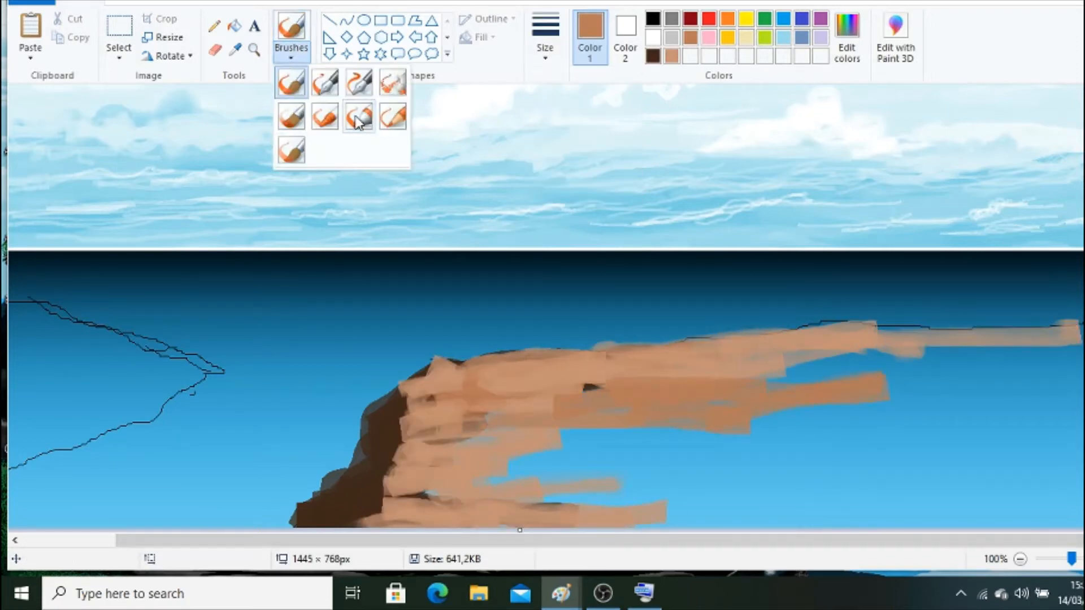
click(326, 117)
click(545, 48)
click(582, 189)
mouse_move(633, 443)
mouse_down()
mouse_move(510, 478)
mouse_move(671, 519)
mouse_move(864, 468)
mouse_up()
mouse_move(937, 346)
mouse_down()
mouse_move(762, 370)
mouse_move(987, 473)
mouse_move(1011, 400)
mouse_up()
Cover the right land mass with tan crayon strokes, including its upper edge and the remaining gaps.
click(672, 56)
mouse_move(542, 415)
mouse_down()
mouse_move(410, 486)
mouse_move(836, 486)
mouse_up()
drag(1067, 469, 832, 486)
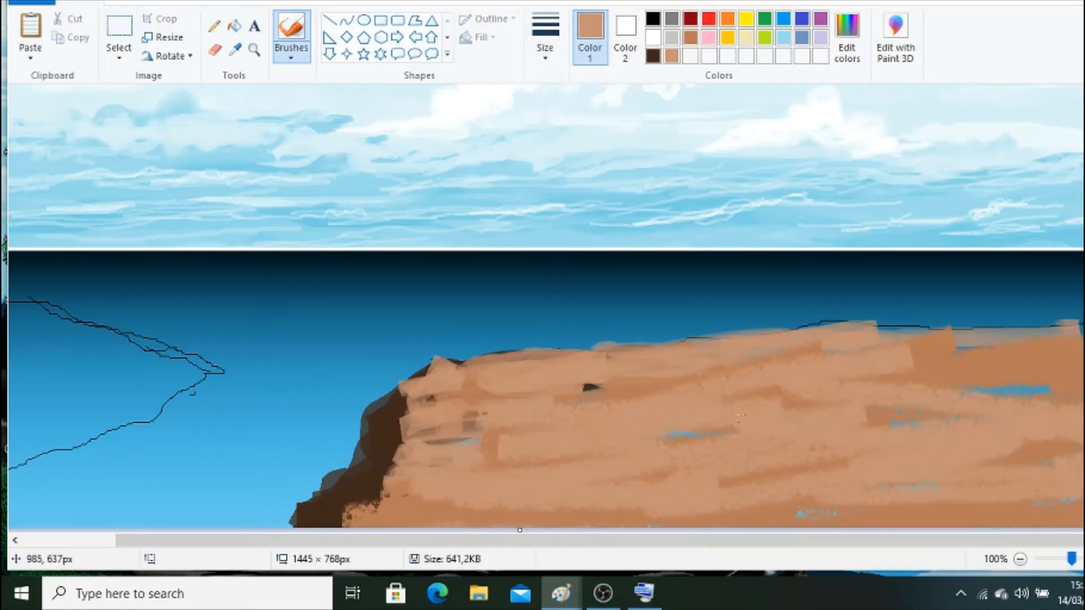
mouse_move(1067, 322)
mouse_down()
mouse_move(565, 351)
mouse_move(510, 365)
mouse_up()
drag(735, 367, 598, 437)
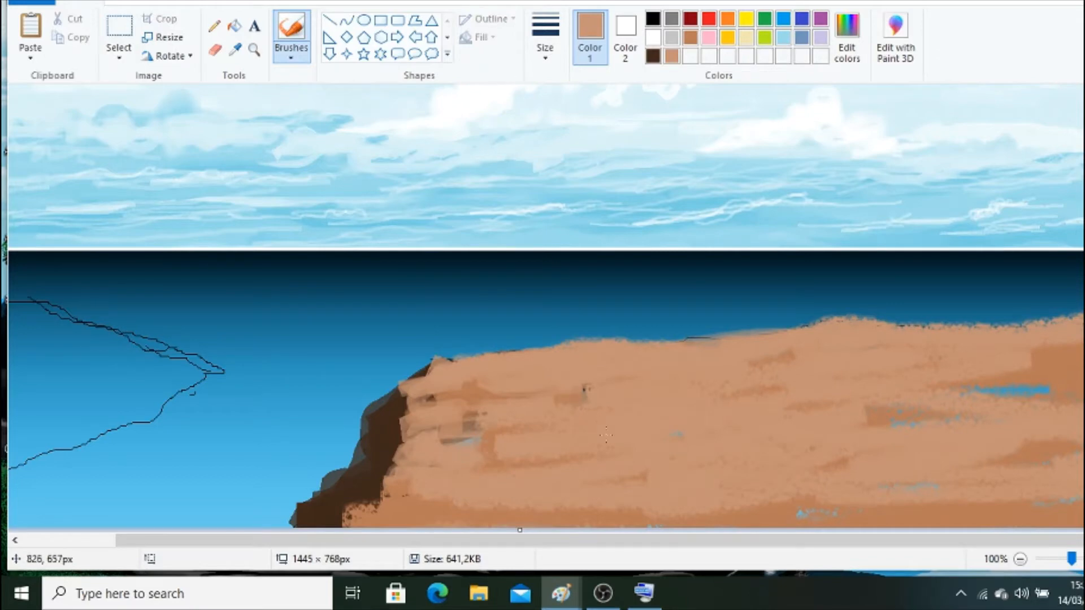
Mix a dark brown, rework the right land mass's cliff edge and fill the left land mass with crayon strokes.
click(847, 57)
drag(757, 217, 758, 281)
click(440, 392)
mouse_move(372, 515)
mouse_down()
mouse_move(341, 515)
mouse_move(434, 374)
mouse_move(382, 490)
mouse_up()
mouse_move(6, 370)
mouse_down()
mouse_move(96, 416)
mouse_move(242, 388)
mouse_move(34, 328)
mouse_move(38, 363)
mouse_up()
mouse_move(105, 428)
mouse_down()
mouse_move(89, 450)
mouse_move(20, 371)
mouse_up()
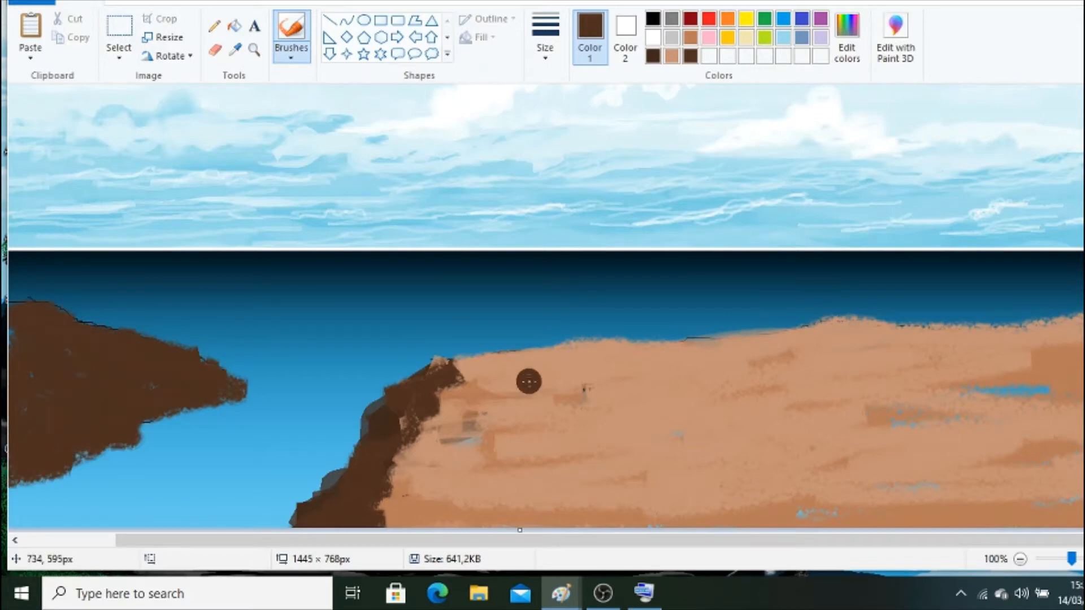
Choose a thinner brush and extend the dark brown cliff edge along the right land mass's upper outline.
click(545, 51)
click(570, 120)
mouse_move(456, 366)
mouse_down()
mouse_move(551, 354)
mouse_move(459, 377)
mouse_up()
Lighten the dark brown to a medium brown and brush strokes onto the right land mass beside its cliff edge.
click(844, 61)
drag(757, 281, 757, 242)
click(440, 391)
drag(783, 377, 587, 409)
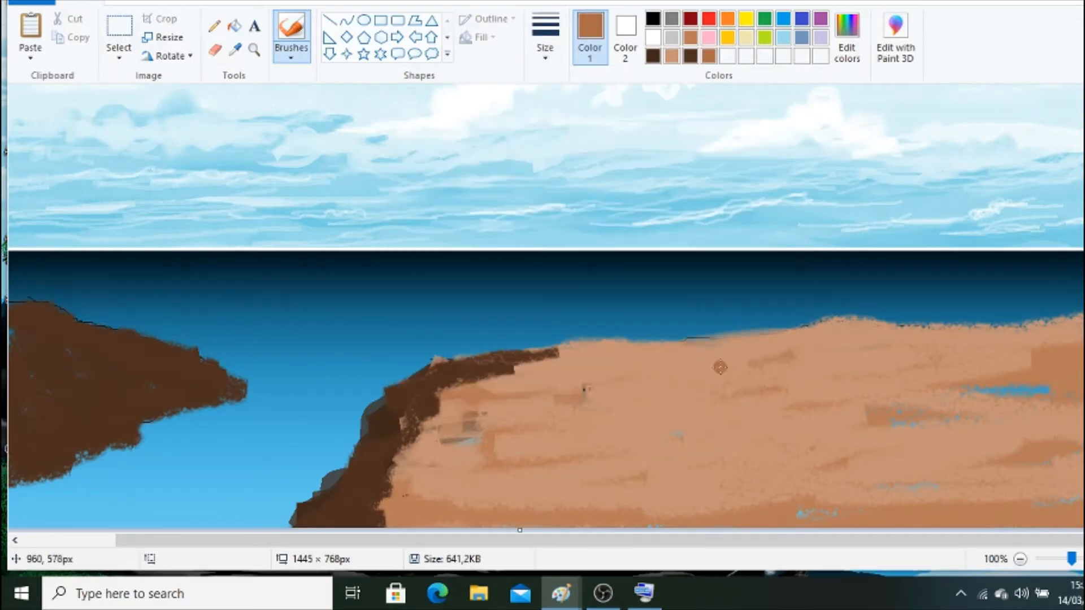
drag(437, 416, 513, 397)
Switch to the watercolor brush and paint short strokes across the boundary between the dark cliff edge and the tan ground.
click(291, 54)
click(292, 162)
drag(375, 437, 428, 421)
drag(398, 473, 364, 487)
mouse_move(433, 500)
mouse_down()
mouse_move(339, 515)
mouse_move(463, 506)
mouse_up()
drag(426, 390, 545, 355)
Sample the cliff's dark brown, lighten it to RGB 121, 71, 47 and paint short shading strokes across the right cliff face.
click(235, 50)
click(415, 387)
click(846, 60)
drag(758, 279, 758, 264)
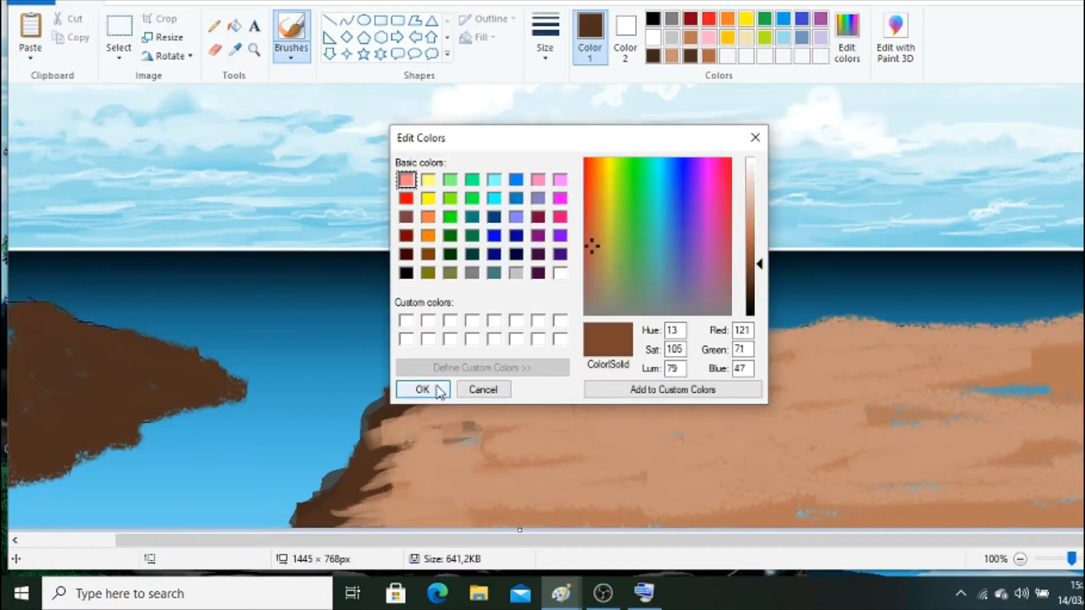
click(438, 389)
drag(426, 391, 488, 374)
drag(447, 398, 386, 437)
drag(384, 492, 324, 515)
drag(380, 468, 429, 453)
drag(438, 417, 497, 395)
drag(393, 446, 460, 437)
drag(511, 368, 411, 398)
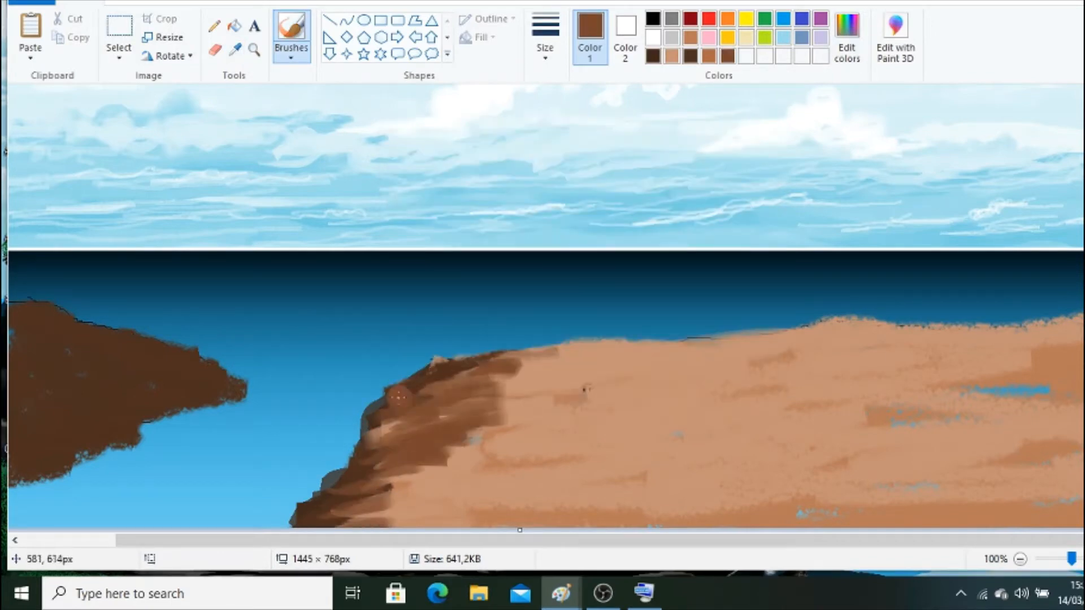
drag(345, 516, 434, 489)
drag(457, 404, 551, 400)
mouse_move(456, 436)
mouse_down()
mouse_move(515, 430)
mouse_move(467, 406)
mouse_up()
Blend the cliff shading into the ground with tan strokes and cover the brown and blue patches farther right.
click(672, 56)
mouse_move(579, 398)
mouse_down()
mouse_move(484, 400)
mouse_move(422, 432)
mouse_up()
drag(458, 450, 412, 463)
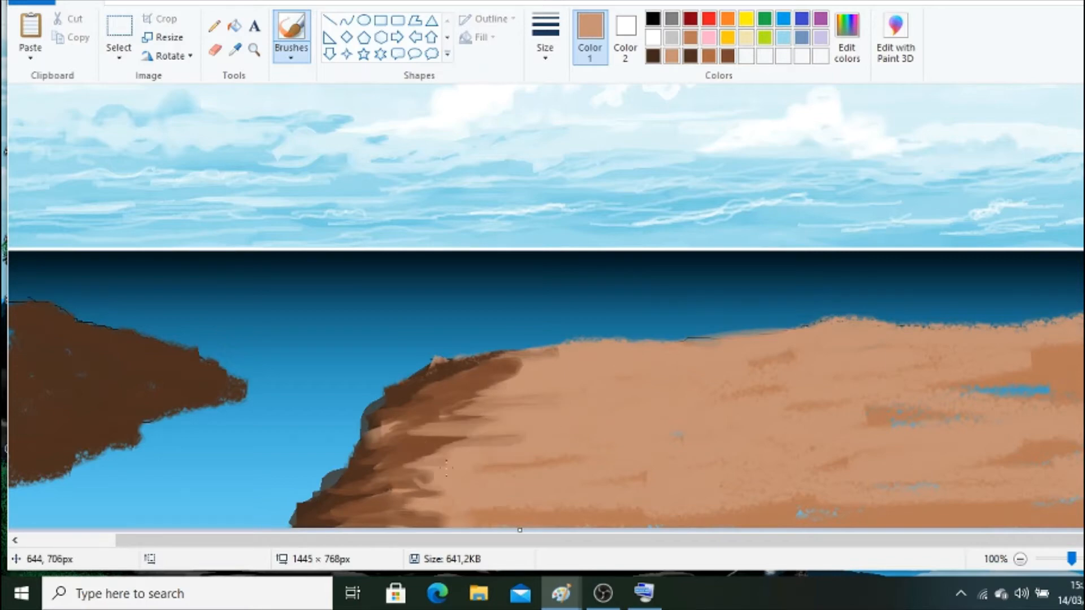
drag(510, 368, 461, 370)
drag(1060, 364, 974, 390)
drag(864, 415, 967, 413)
drag(1020, 389, 1061, 347)
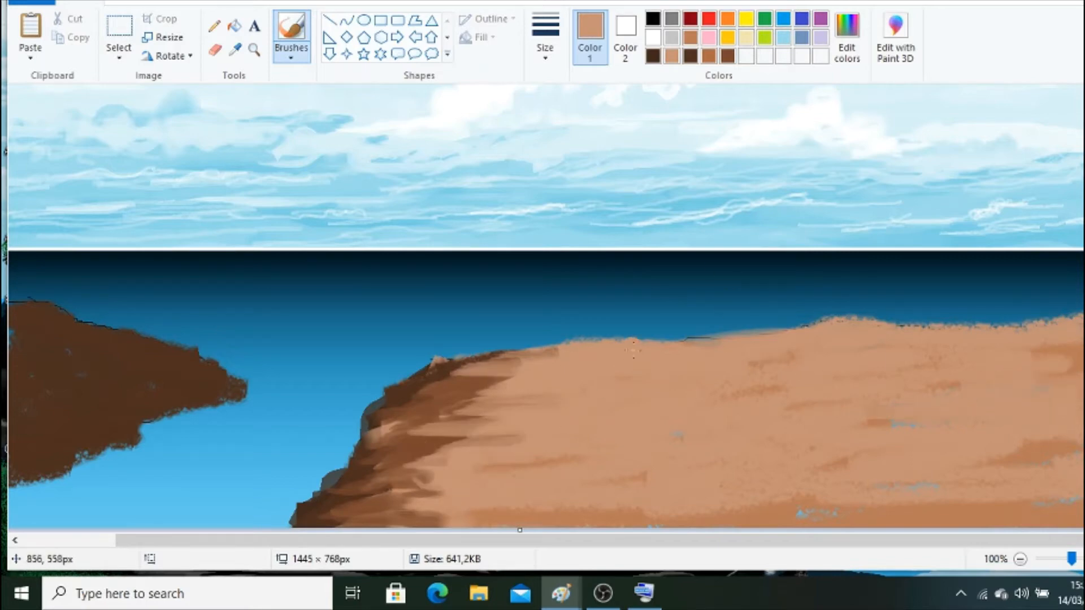
Lighten the tan to a pale beige and brush highlight streaks along the right land mass's upper edge and cliff slope.
click(852, 59)
click(766, 191)
click(421, 395)
drag(508, 359, 806, 333)
drag(453, 368, 871, 320)
drag(757, 352, 842, 337)
drag(480, 392, 700, 367)
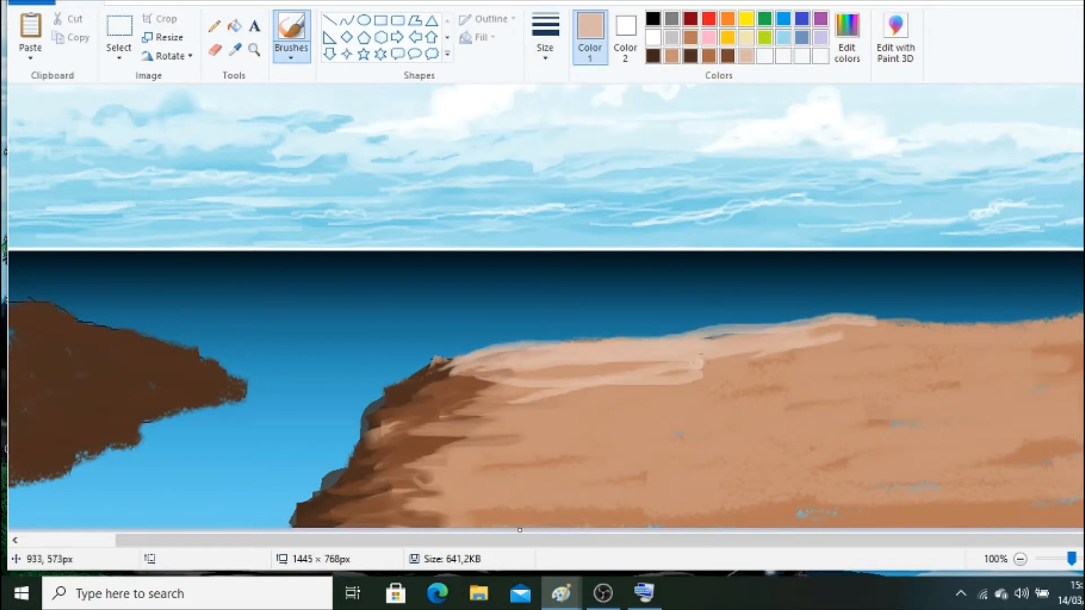
drag(525, 414, 760, 377)
mouse_move(443, 432)
mouse_down()
mouse_move(666, 393)
mouse_move(620, 424)
mouse_up()
mouse_move(409, 446)
mouse_down()
mouse_move(562, 422)
mouse_move(588, 444)
mouse_up()
drag(378, 497, 548, 461)
drag(726, 375, 1027, 338)
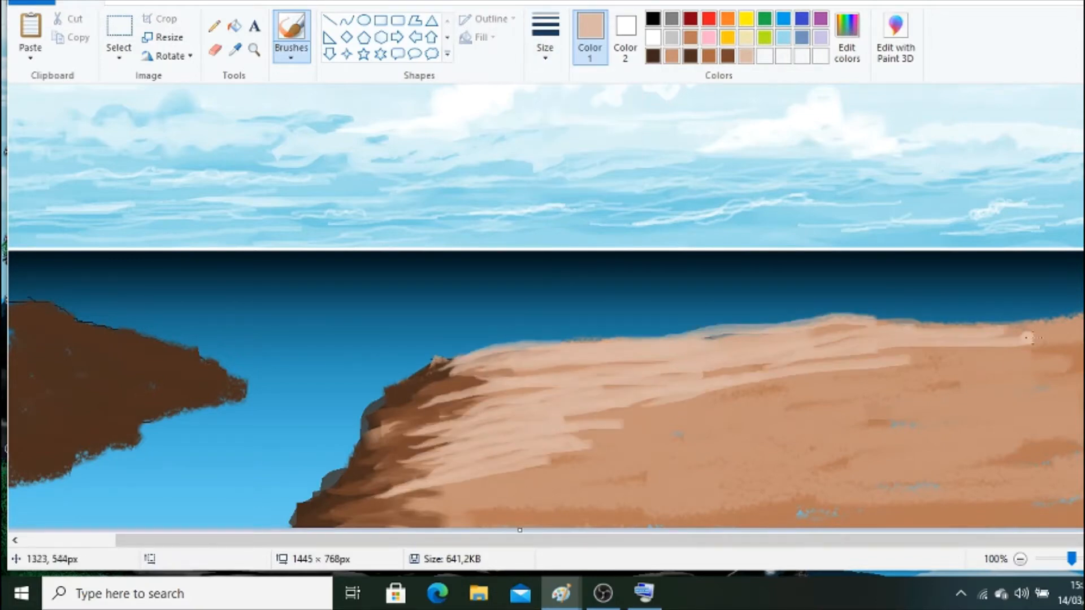
Soften the pale highlight streaks on the right land mass with tan strokes drawn back over their ends.
click(671, 56)
drag(588, 445, 483, 470)
drag(620, 424, 515, 432)
drag(807, 355, 501, 419)
drag(570, 428, 497, 444)
drag(891, 348, 643, 358)
drag(882, 363, 733, 381)
drag(511, 436, 429, 454)
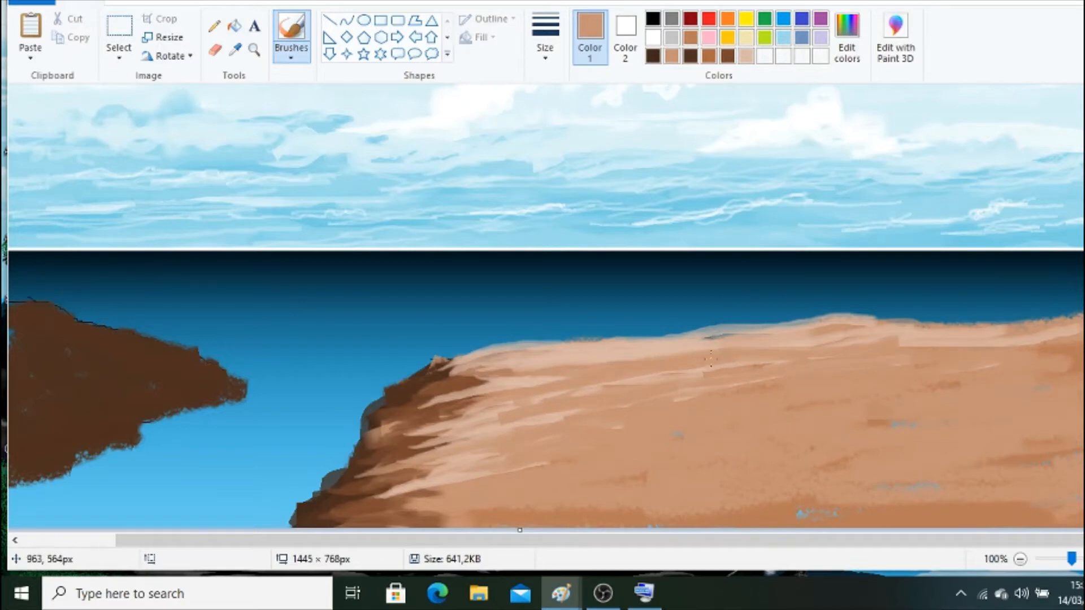
drag(799, 341, 630, 356)
drag(687, 345, 541, 365)
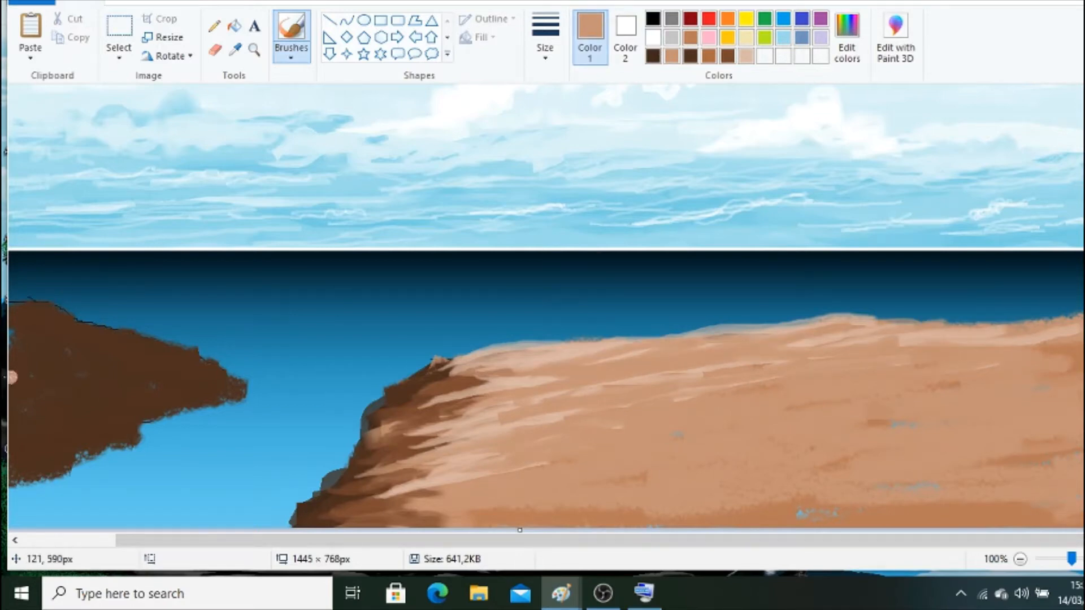
Brush sweeping tan strokes across the dark brown left land mass, from its upper ridge down toward its lower edge.
drag(116, 359, 195, 383)
drag(17, 297, 121, 343)
drag(44, 341, 183, 394)
drag(15, 366, 133, 394)
drag(23, 405, 141, 399)
drag(46, 325, 261, 362)
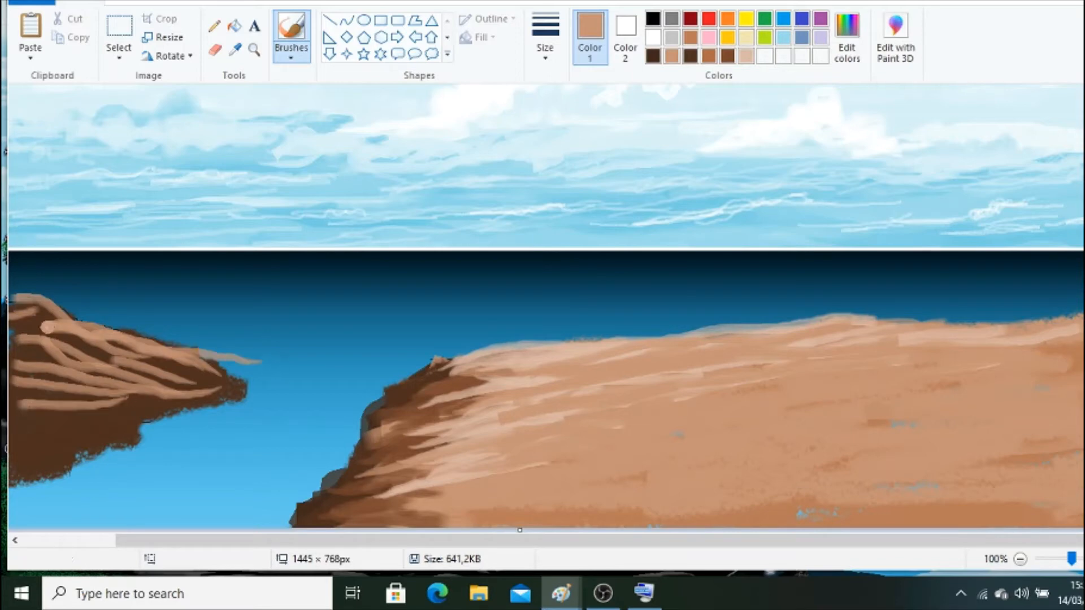
drag(122, 370, 258, 386)
mouse_move(54, 392)
mouse_down()
mouse_move(218, 404)
mouse_move(57, 418)
mouse_up()
drag(19, 437, 101, 429)
Sample the left land mass's dark brown and paint strokes back between the tan streaks and out to its tip.
click(235, 50)
click(110, 430)
mouse_move(42, 405)
mouse_down()
mouse_move(127, 413)
mouse_move(172, 405)
mouse_up()
drag(43, 364, 247, 387)
mouse_move(194, 362)
mouse_down()
mouse_move(260, 376)
mouse_move(103, 384)
mouse_up()
drag(153, 402, 66, 379)
drag(136, 342, 44, 329)
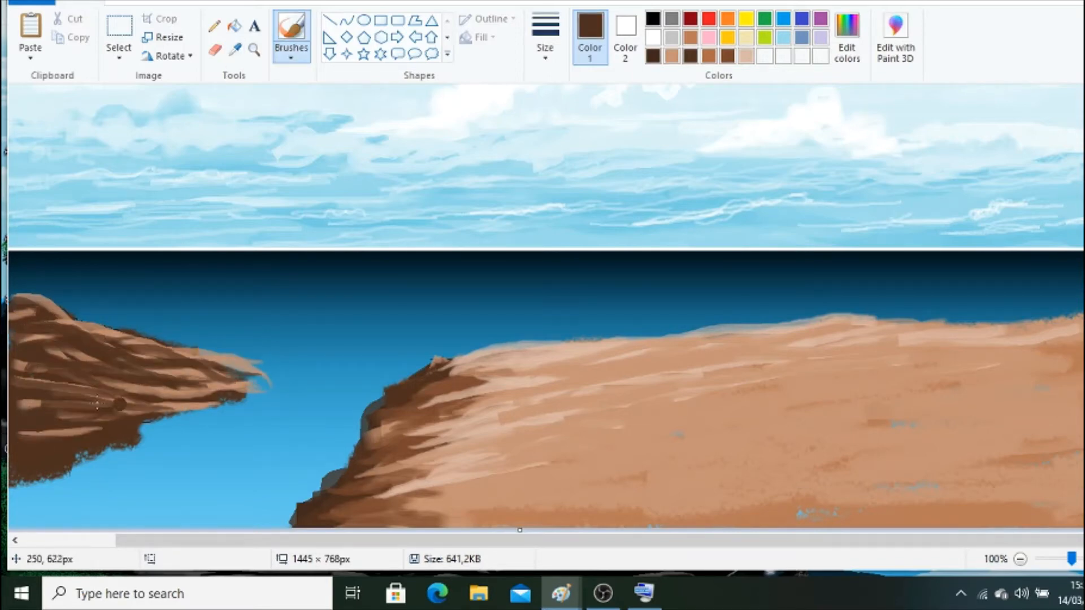
drag(97, 403, 64, 399)
drag(257, 364, 169, 348)
drag(260, 374, 39, 389)
Switch to the medium reddish brown and brush long strokes over the left land mass from tip to lower edge.
click(708, 56)
drag(258, 375, 192, 368)
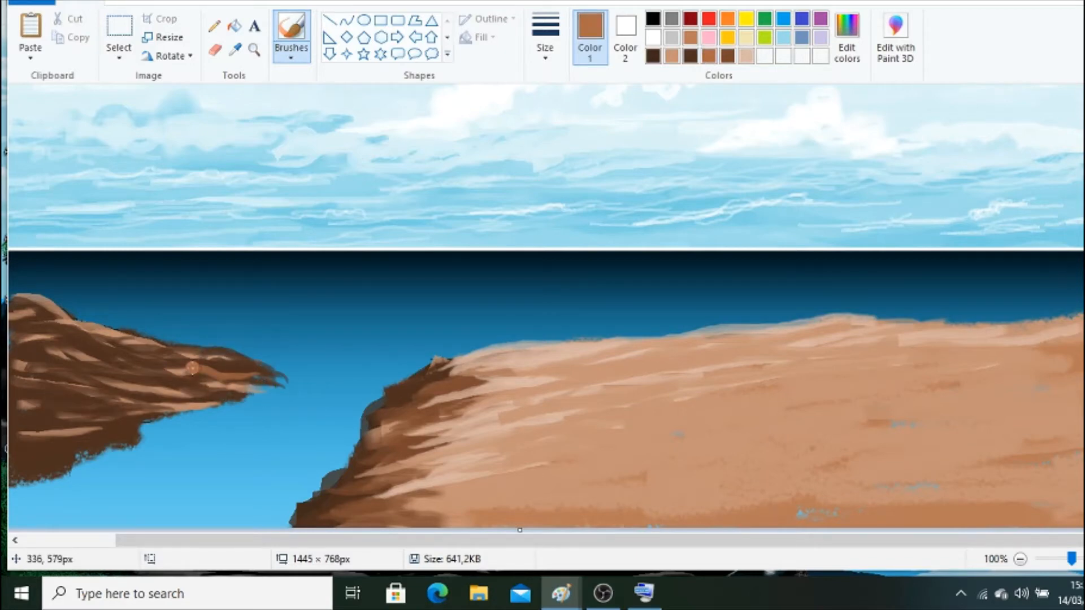
drag(184, 407, 63, 395)
drag(85, 418, 43, 415)
drag(196, 341, 11, 338)
drag(151, 374, 11, 353)
drag(229, 390, 96, 371)
mouse_move(180, 397)
mouse_down()
mouse_move(110, 393)
mouse_move(12, 424)
mouse_up()
drag(78, 465, 13, 483)
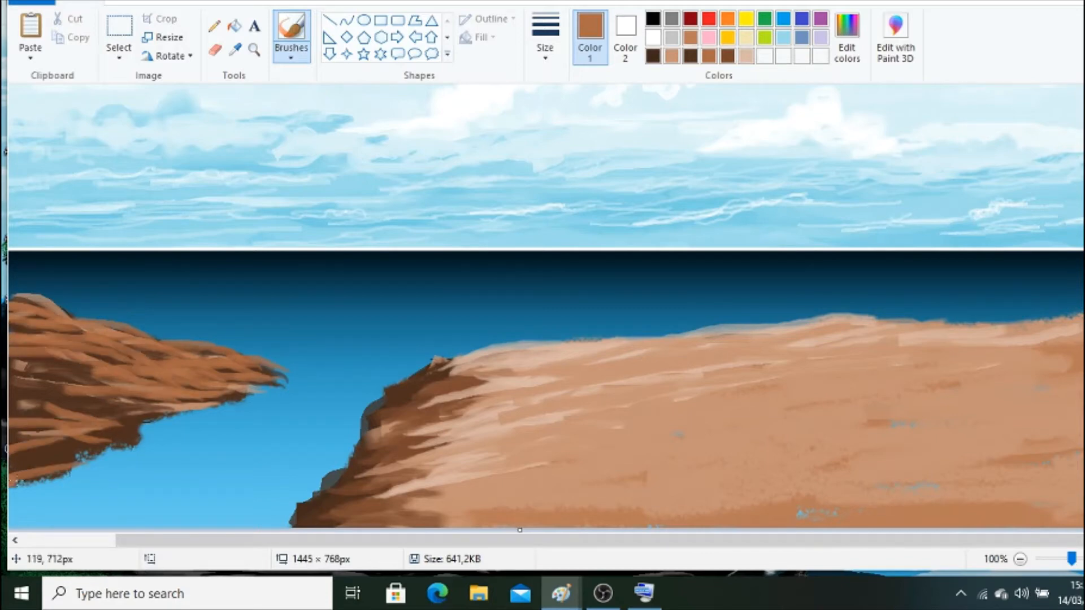
Cover most of the remaining dark areas in the left land mass's middle and lower parts with medium brown strokes.
drag(118, 454, 28, 446)
mouse_move(95, 430)
mouse_down()
mouse_move(169, 421)
mouse_move(10, 399)
mouse_up()
mouse_move(155, 410)
mouse_down()
mouse_move(12, 374)
mouse_move(25, 369)
mouse_up()
drag(147, 417, 10, 428)
drag(43, 417, 9, 402)
drag(82, 443, 10, 453)
drag(110, 376, 25, 361)
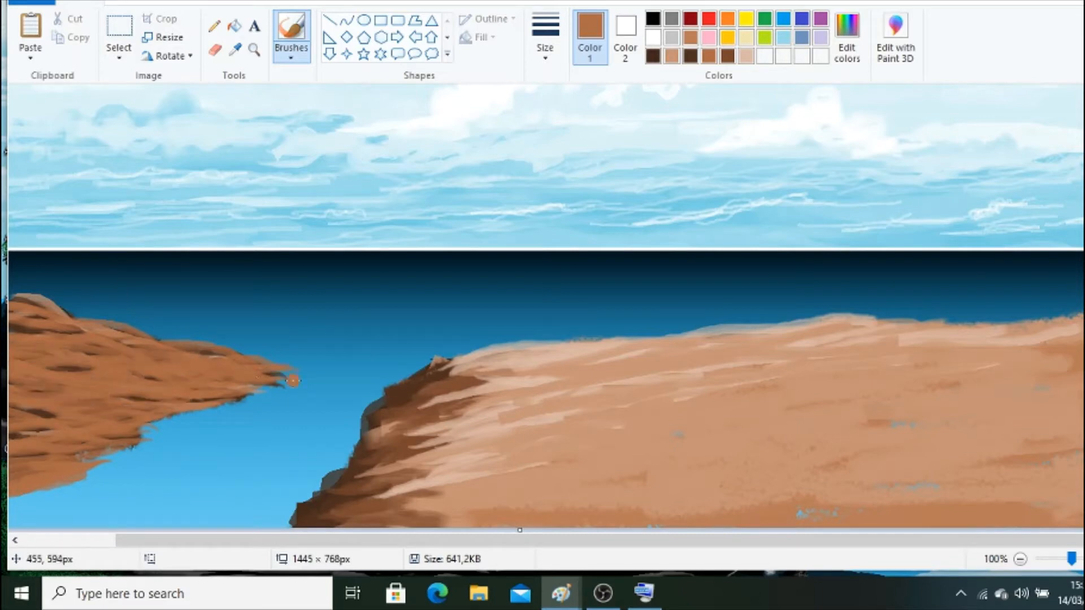
Set the colour to white and try the airbrush at the thickest size on the water between the land masses.
click(254, 50)
click(315, 294)
click(215, 26)
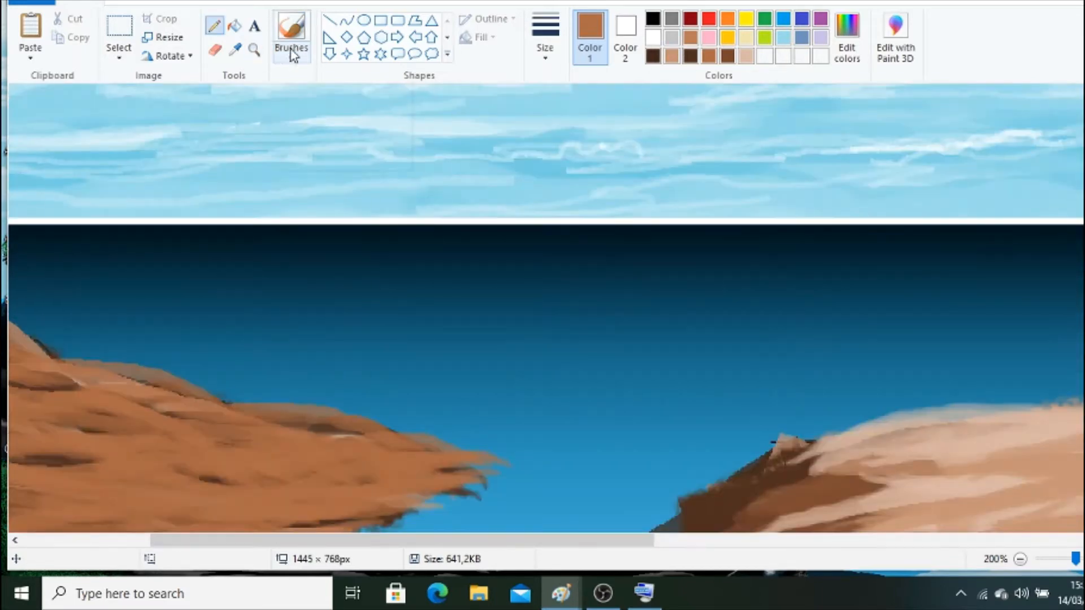
click(291, 54)
click(394, 84)
click(545, 51)
click(584, 188)
click(652, 38)
key(ctrl+z)
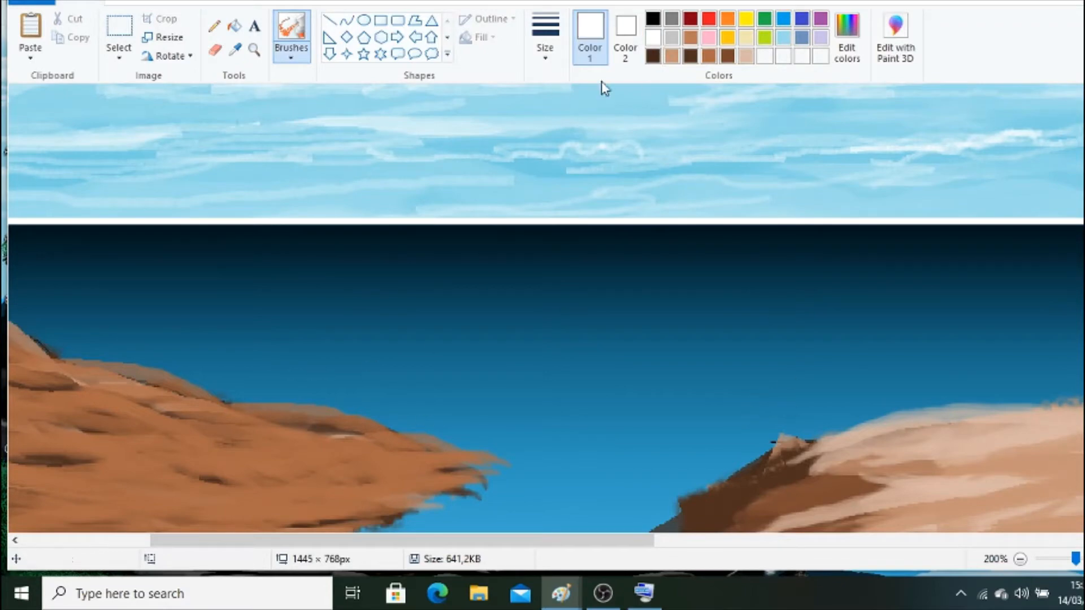
Paint a white wave band across the water between the two land masses with the oil brush at a thin size.
click(292, 54)
click(289, 113)
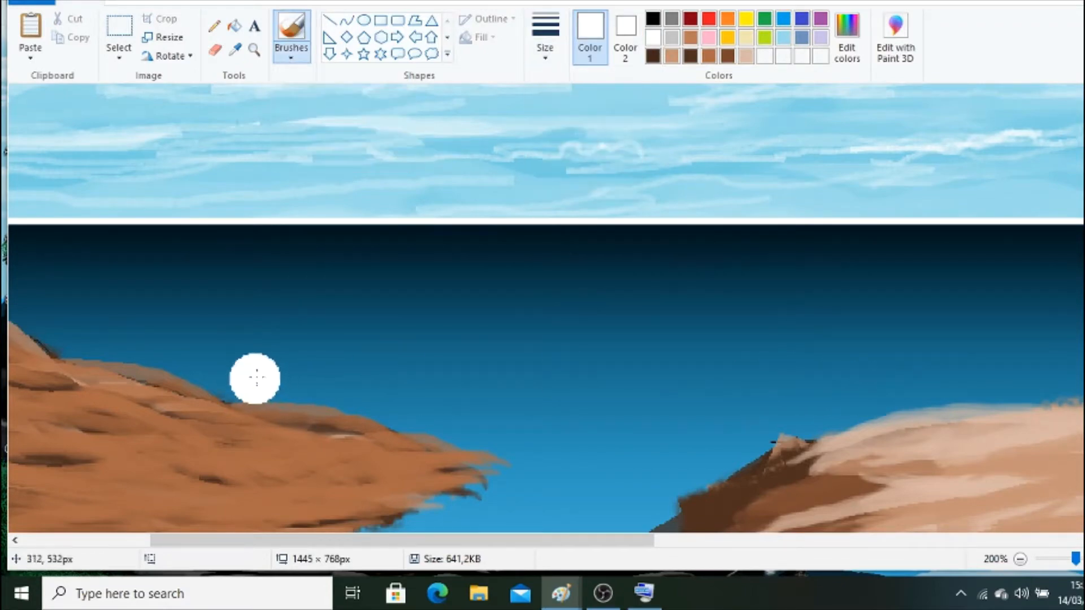
drag(256, 377, 367, 375)
key(ctrl+z)
click(545, 51)
click(550, 85)
mouse_move(897, 380)
mouse_down()
mouse_move(763, 399)
mouse_move(300, 387)
mouse_move(629, 416)
mouse_up()
mouse_move(487, 413)
mouse_down()
mouse_move(876, 409)
mouse_move(302, 376)
mouse_move(426, 405)
mouse_move(718, 411)
mouse_up()
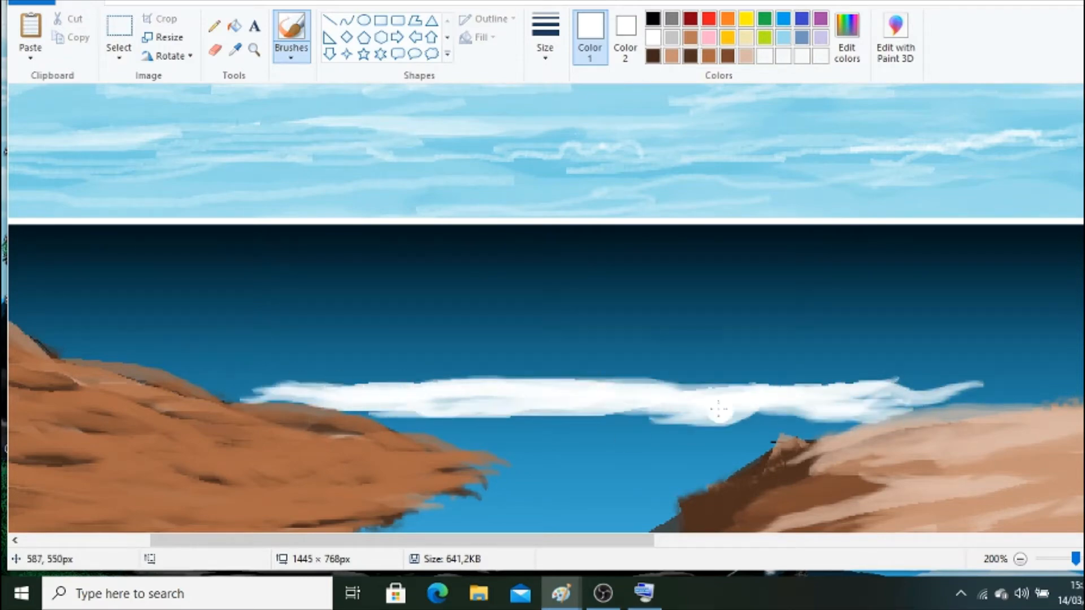
Sample the sea blue beside the wave band and scribble crayon texture along the white band.
click(235, 50)
click(997, 398)
click(291, 55)
click(325, 116)
drag(413, 411, 412, 400)
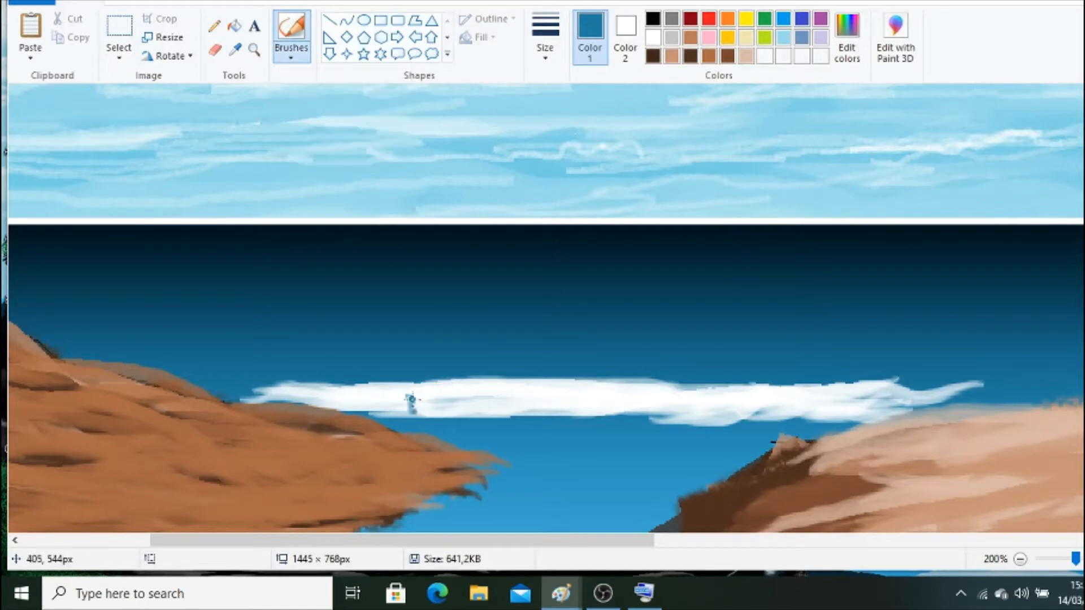
drag(350, 387, 756, 405)
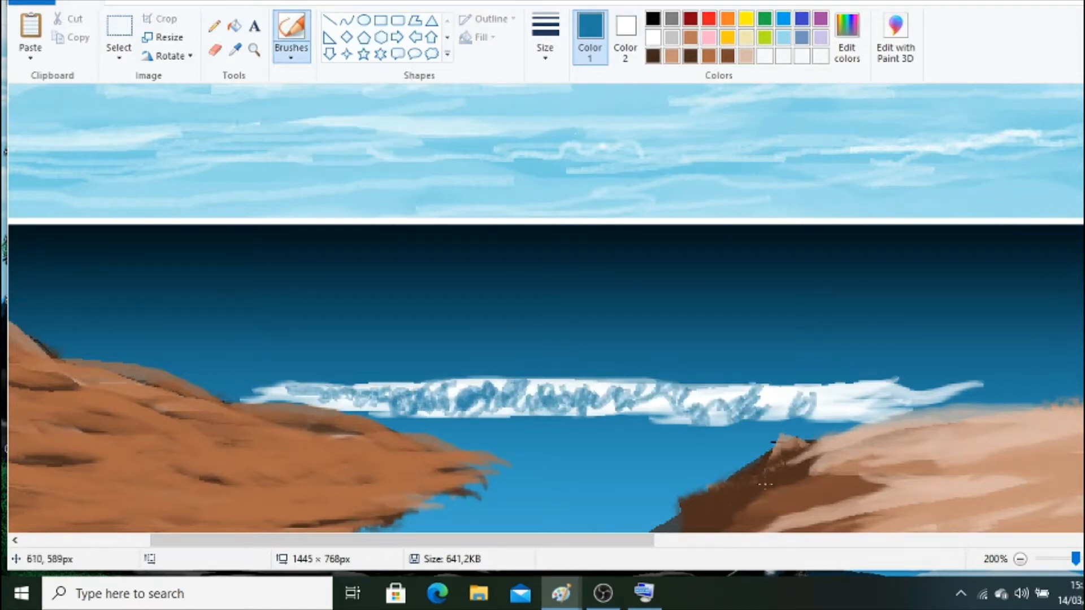
Scribble denser blue loops over the white wave band to break up its surface.
click(545, 34)
click(557, 96)
click(253, 49)
click(433, 406)
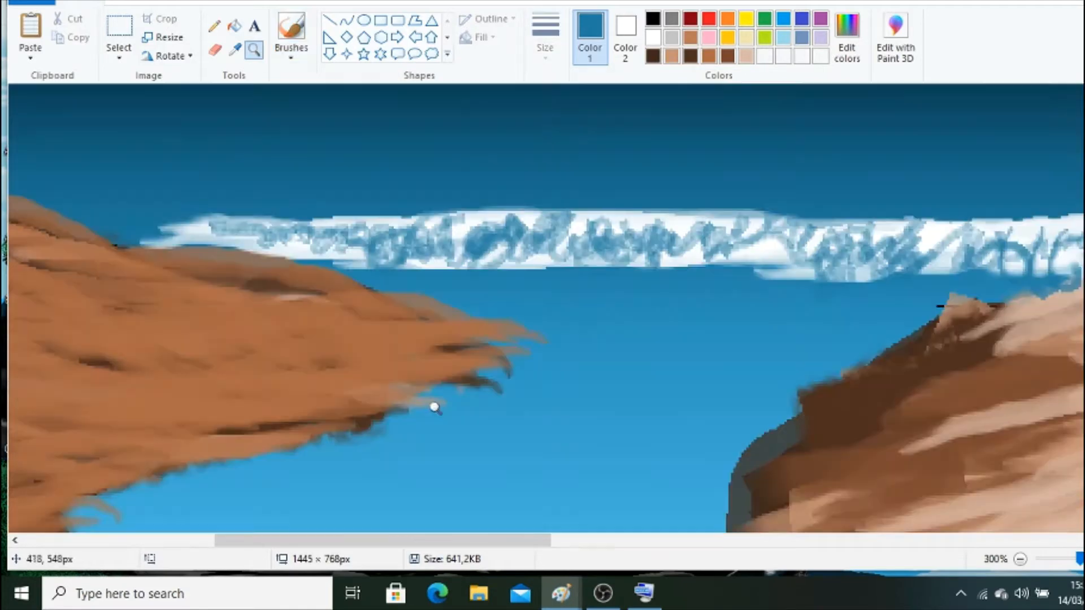
click(291, 28)
mouse_move(322, 237)
mouse_down()
mouse_move(1062, 254)
mouse_move(556, 249)
mouse_up()
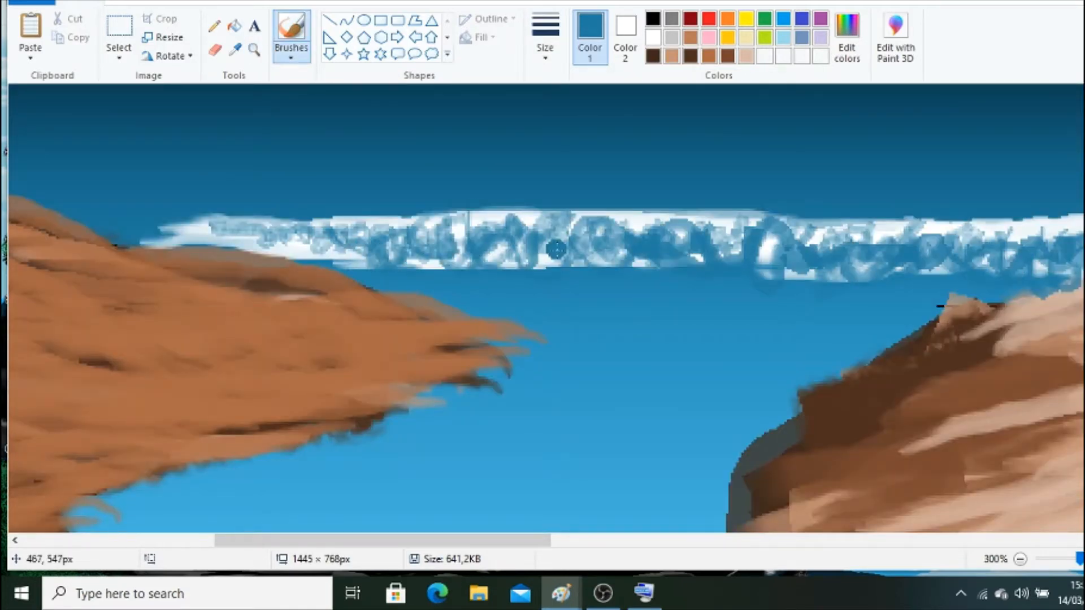
Draw white loops and zigzags along the whole wave band over the blue scribbles.
click(846, 36)
click(663, 211)
click(416, 388)
mouse_move(397, 238)
mouse_down()
mouse_move(548, 216)
mouse_move(600, 247)
mouse_move(1082, 248)
mouse_up()
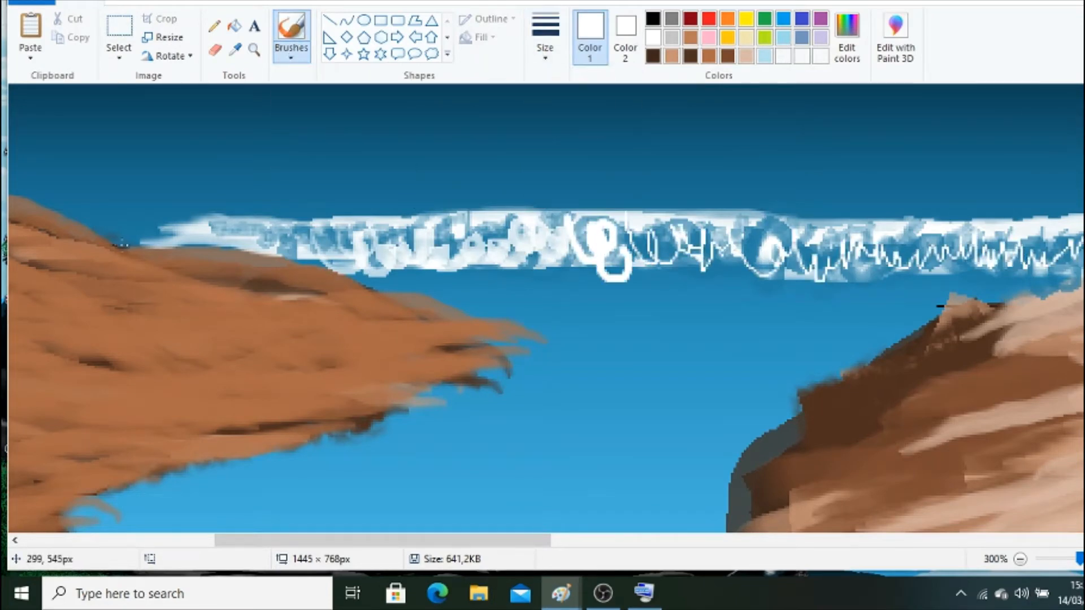
mouse_move(288, 249)
mouse_down()
mouse_move(532, 258)
mouse_move(651, 240)
mouse_move(1082, 248)
mouse_up()
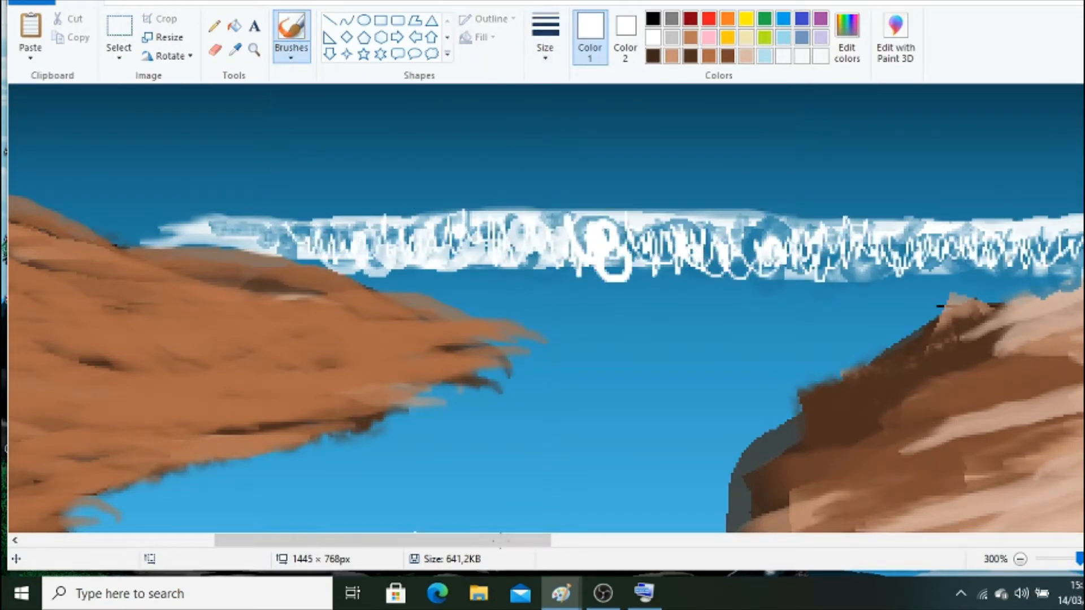
Brush soft white strokes along the upper and lower edges of the wave band.
scroll(543, 308, right, 5)
click(1019, 559)
click(1019, 558)
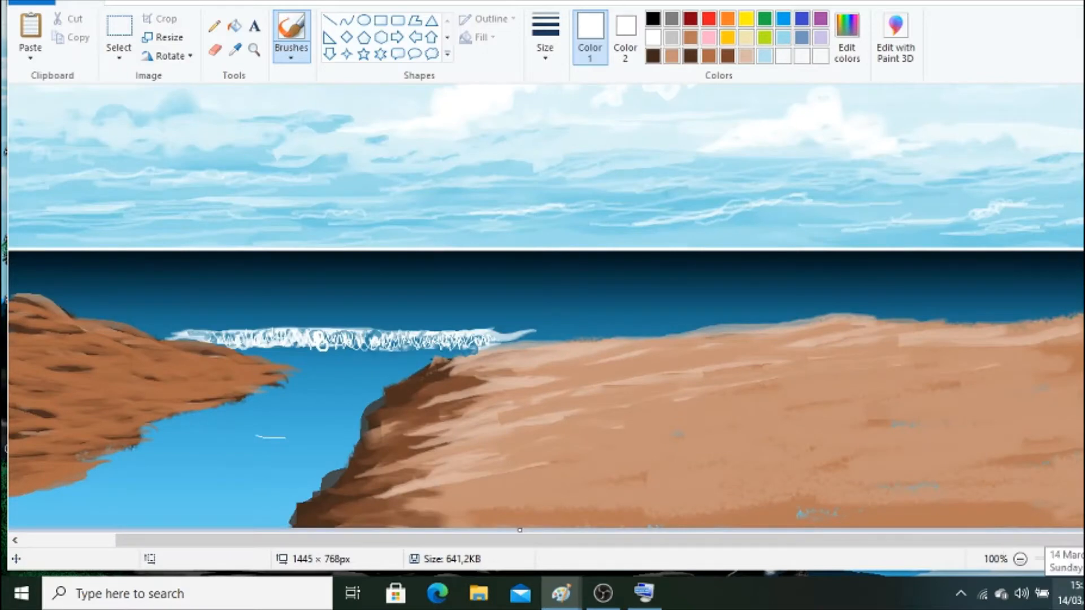
click(291, 34)
click(546, 37)
click(254, 49)
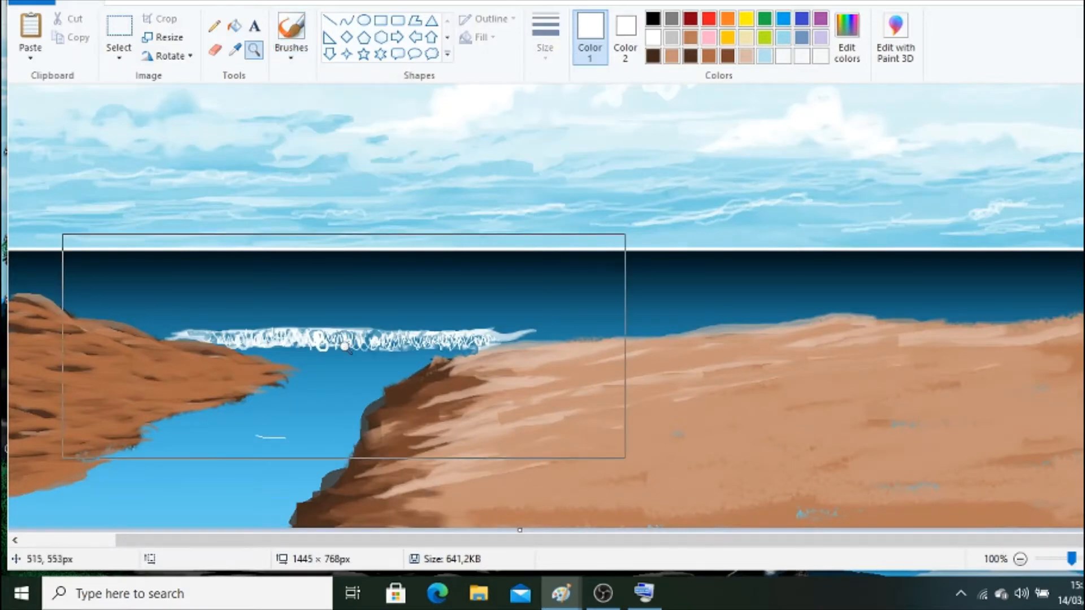
click(344, 346)
drag(362, 315, 844, 314)
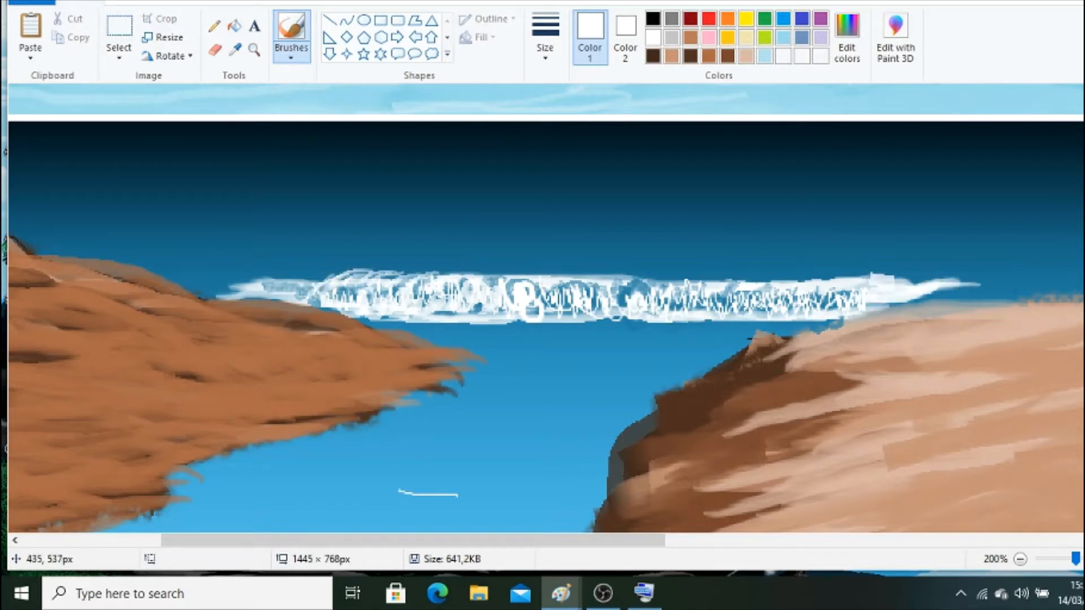
Spray white airbrush spatter over the wave band and thicken its lower edge with white strokes.
click(291, 48)
click(391, 81)
mouse_move(633, 305)
mouse_down()
mouse_move(521, 307)
mouse_move(819, 299)
mouse_move(339, 298)
mouse_move(381, 298)
mouse_up()
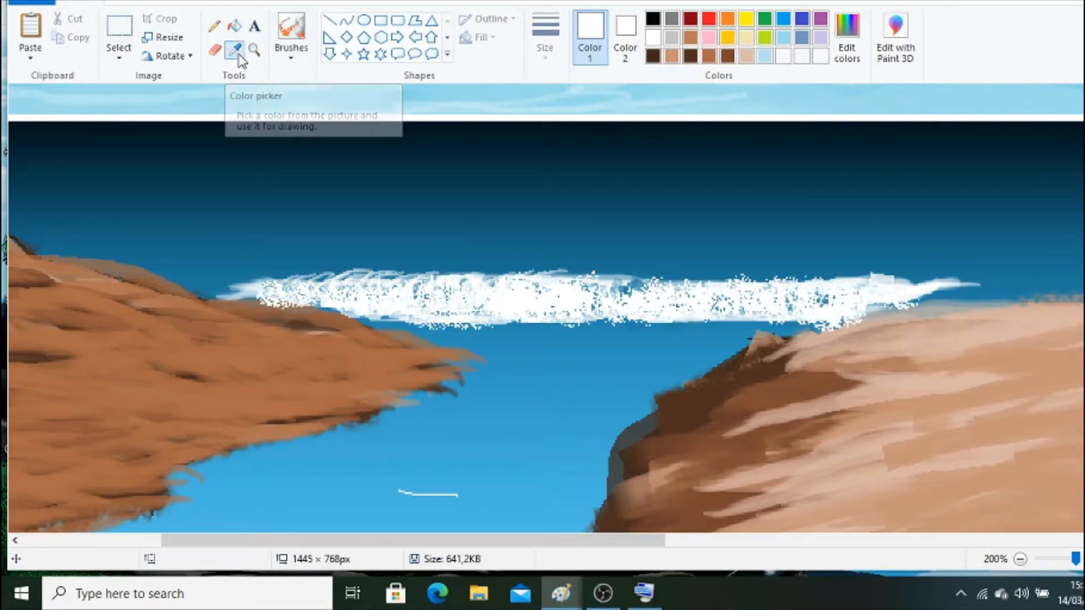
drag(637, 324, 818, 331)
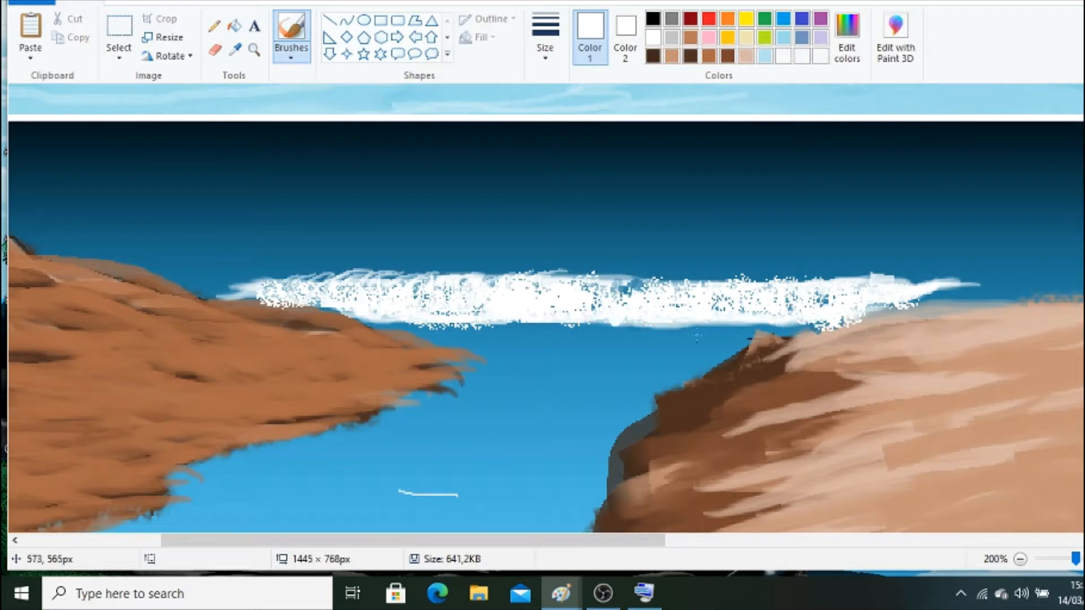
Paint a second white foam line at the channel's mouth and short white ripples across the water below it.
click(1020, 559)
click(1019, 558)
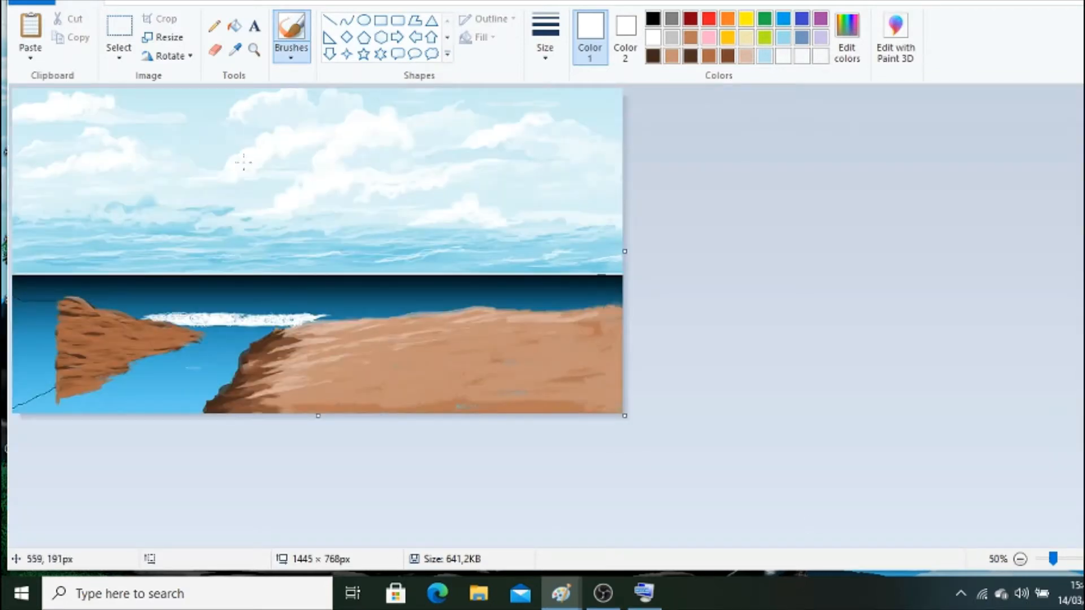
click(291, 55)
click(289, 81)
click(544, 56)
click(582, 183)
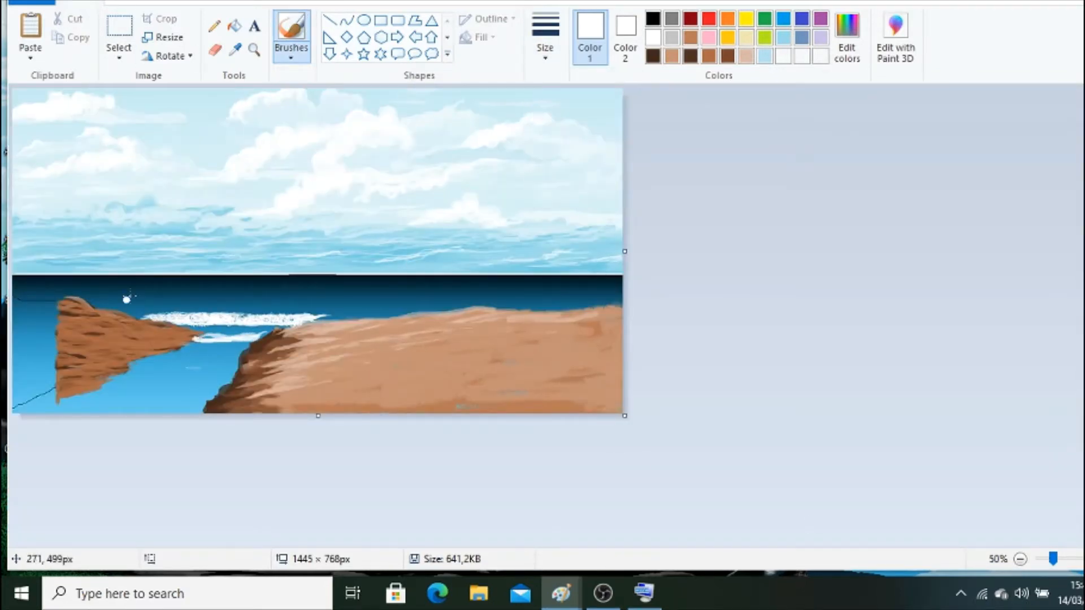
key(ctrl+Page_Up)
drag(337, 438, 426, 440)
drag(280, 446, 376, 451)
drag(304, 468, 425, 469)
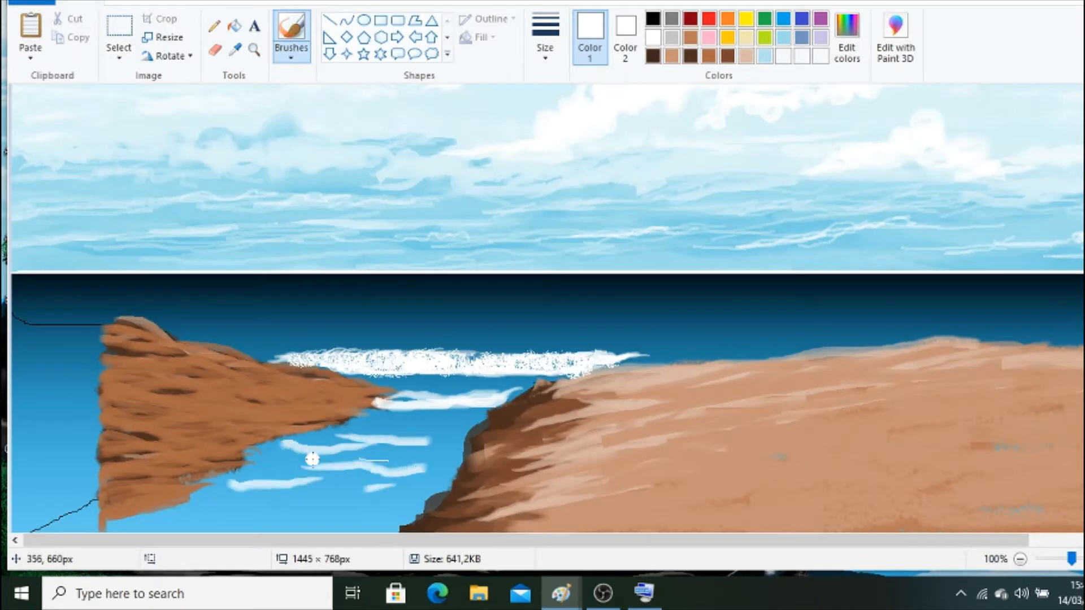
Paint semi-transparent brown strokes along the left land mass's lower edge and darken the brown drawing colour.
click(728, 55)
click(291, 56)
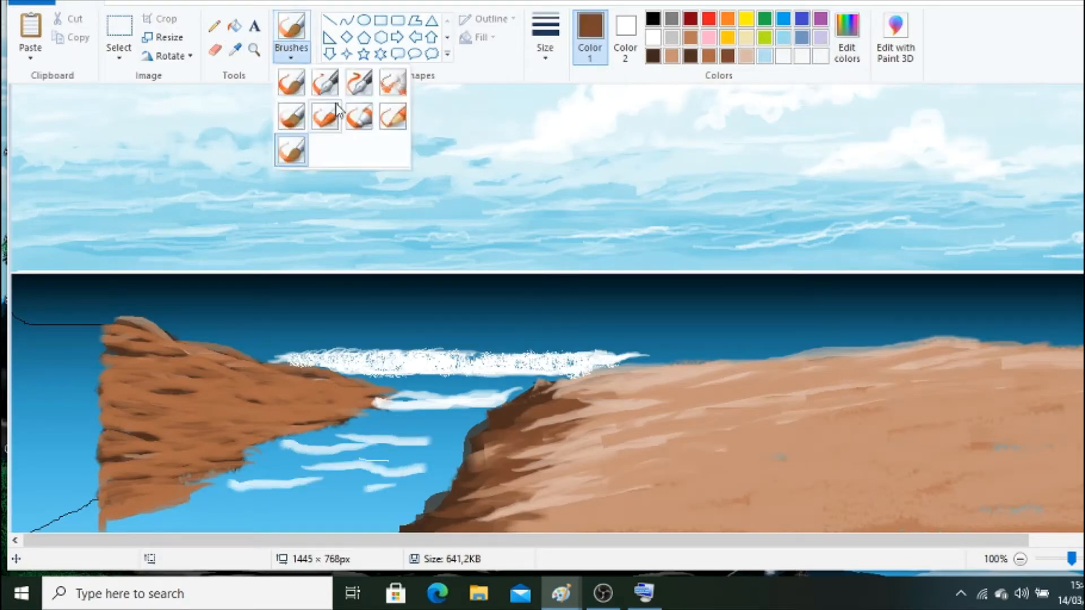
click(290, 147)
mouse_move(383, 417)
mouse_down()
mouse_move(268, 467)
mouse_move(347, 427)
mouse_up()
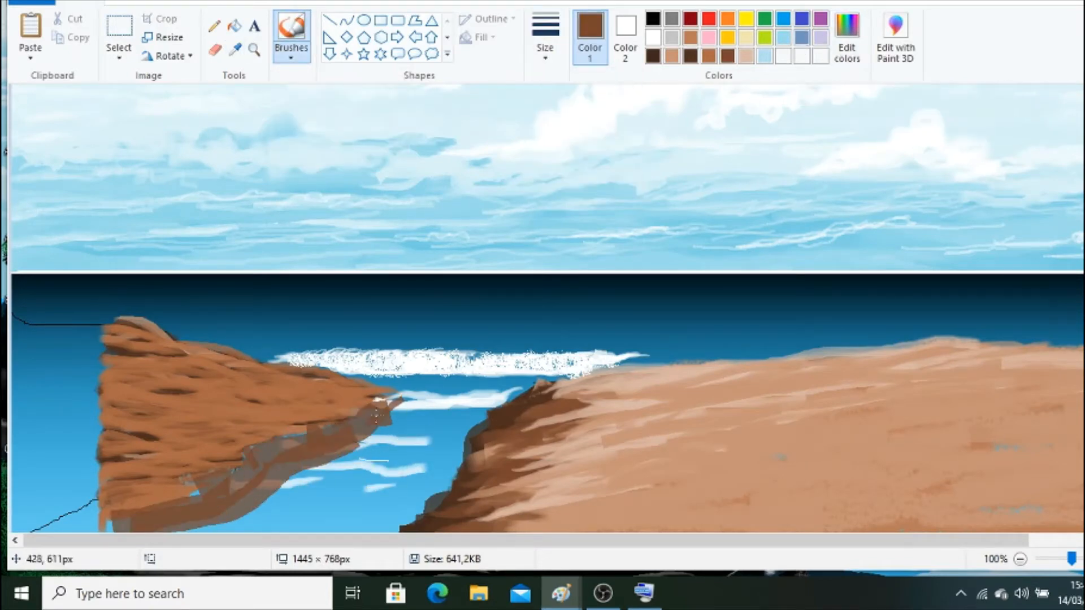
drag(195, 530, 208, 530)
click(849, 58)
click(766, 272)
click(416, 400)
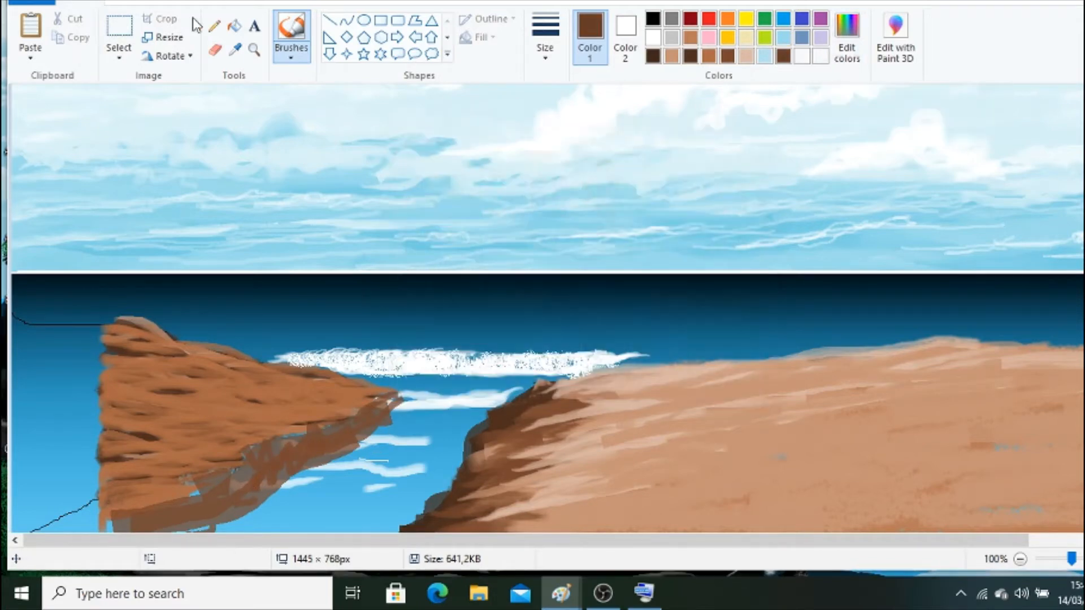
Sample the channel's blue, darken it and paint broad strokes at the thickest size across the lower channel.
click(545, 54)
click(581, 189)
mouse_move(440, 471)
mouse_down()
mouse_move(388, 469)
mouse_move(442, 478)
mouse_move(296, 491)
mouse_up()
key(ctrl+z)
click(235, 50)
click(420, 457)
click(847, 52)
click(766, 274)
click(416, 400)
drag(424, 501, 262, 513)
drag(390, 523, 197, 525)
Extend the dark blue strokes along the channel's bottom and up over the white ripples between the land masses.
scroll(380, 521, down, 1)
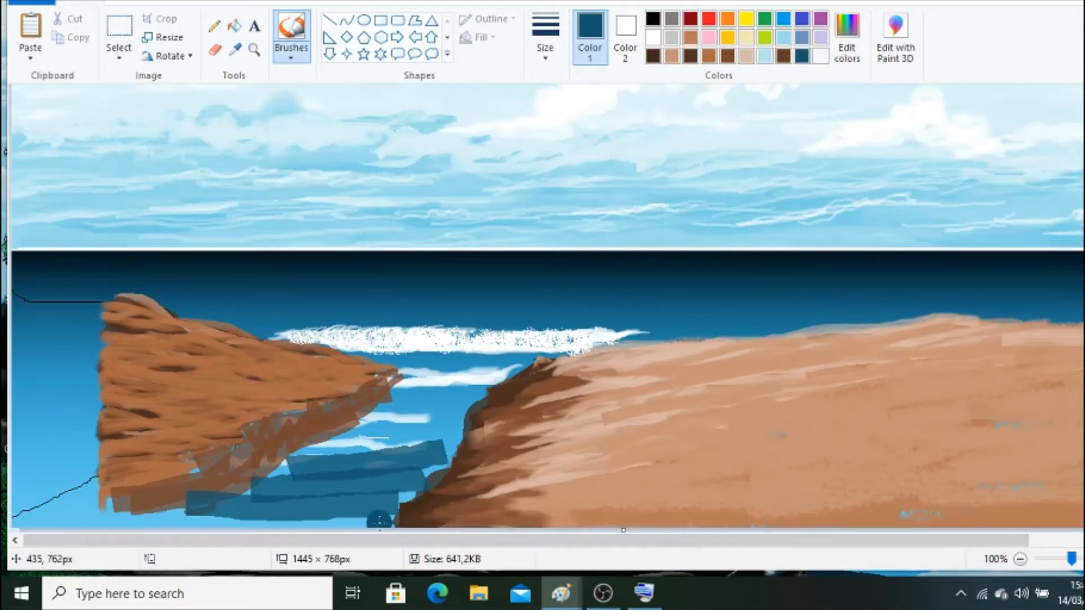
drag(380, 522, 126, 527)
drag(215, 514, 163, 515)
drag(334, 515, 290, 515)
mouse_move(399, 490)
mouse_down()
mouse_move(307, 507)
mouse_move(416, 464)
mouse_move(447, 432)
mouse_move(275, 404)
mouse_up()
Paint dark brown oil brush shading along the left land mass's lower edge down to the canvas bottom.
click(293, 51)
click(291, 116)
click(292, 51)
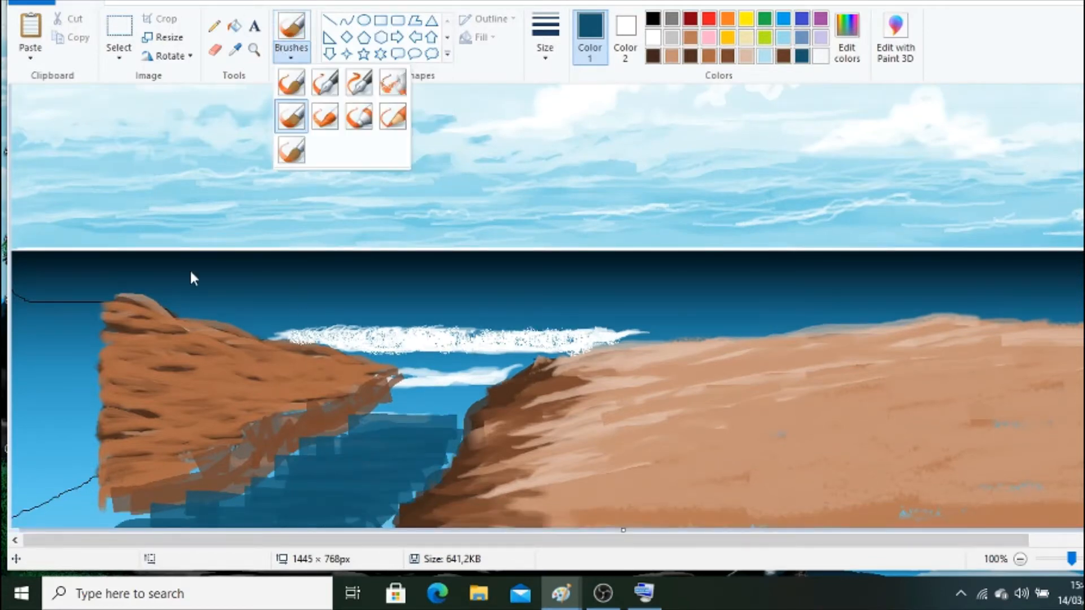
click(292, 46)
mouse_move(371, 403)
mouse_down()
mouse_move(269, 427)
mouse_move(235, 487)
mouse_move(155, 512)
mouse_up()
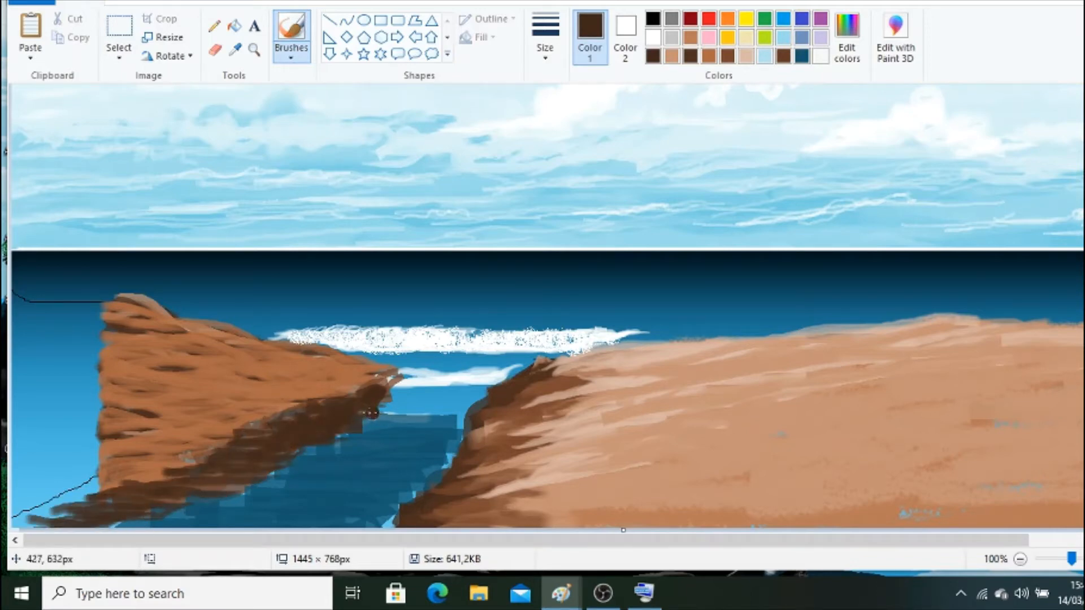
Sample the blue in the upper channel, adjust its brightness and blend the dark water into the lighter water above.
click(239, 52)
click(432, 403)
click(846, 45)
drag(758, 232, 758, 249)
click(441, 389)
drag(390, 405, 435, 421)
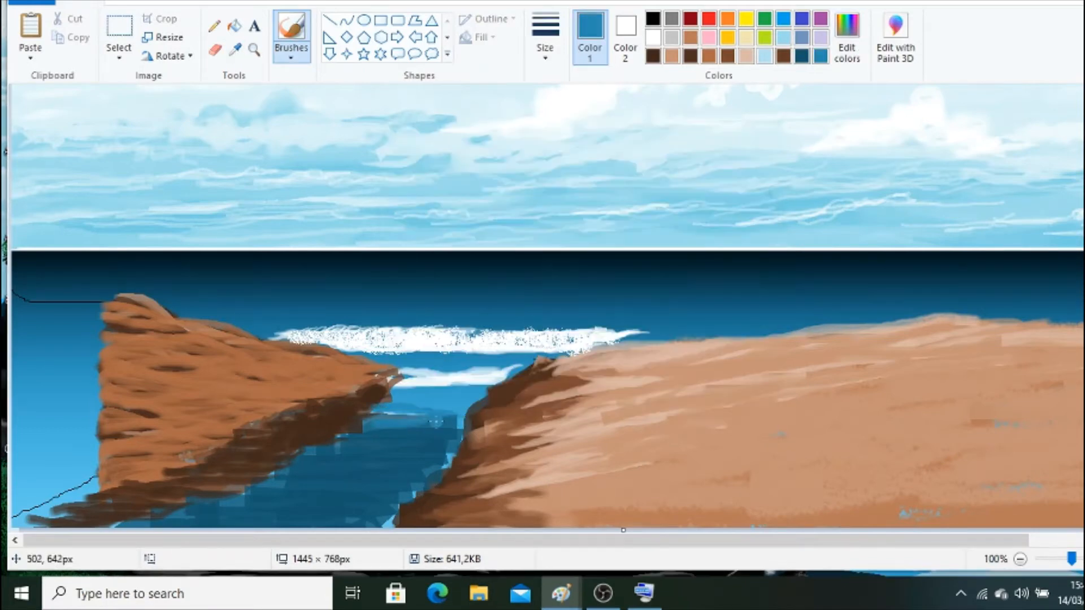
click(846, 47)
drag(758, 249, 758, 261)
click(424, 389)
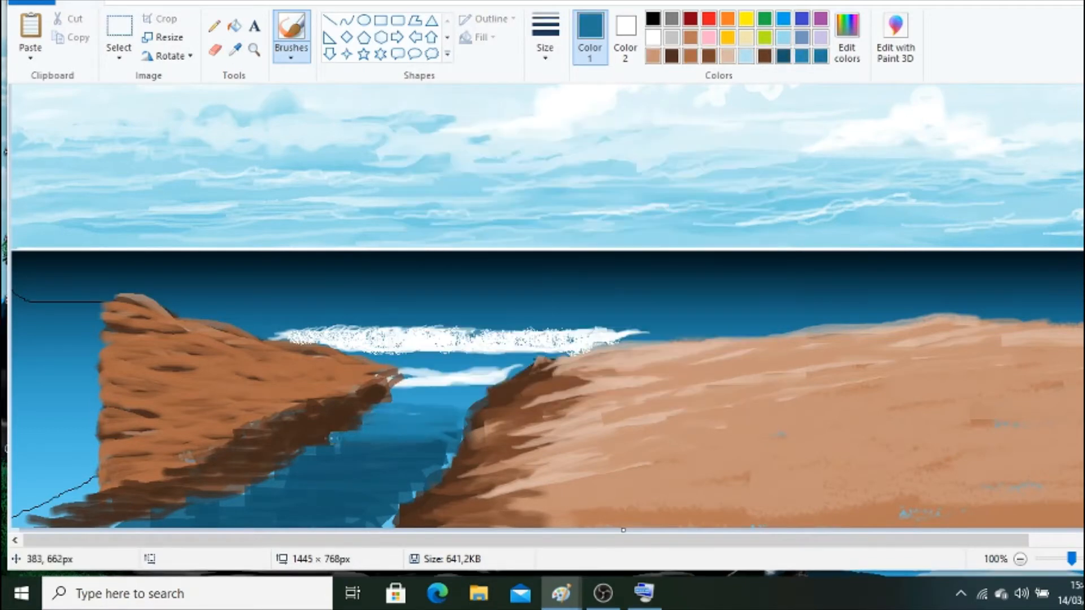
Extend the left land mass to the canvas's left edge with sampled brown strokes, covering the blue and the black outlines.
click(235, 49)
click(145, 410)
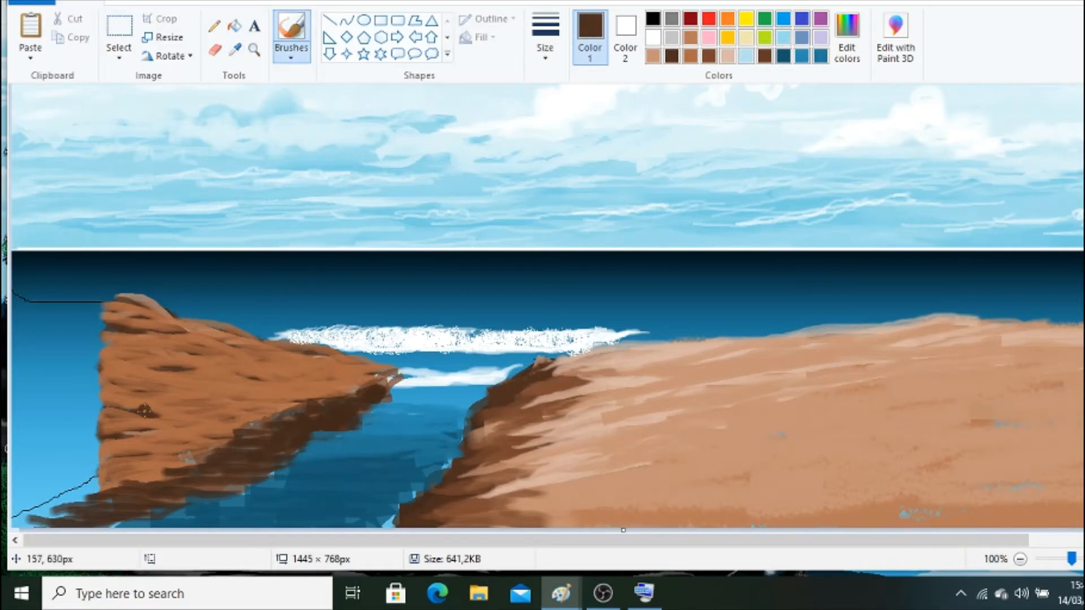
mouse_move(108, 293)
mouse_down()
mouse_move(56, 358)
mouse_move(26, 484)
mouse_move(45, 428)
mouse_move(84, 391)
mouse_up()
click(235, 50)
click(121, 370)
mouse_move(127, 315)
mouse_down()
mouse_move(119, 346)
mouse_move(83, 385)
mouse_move(69, 486)
mouse_move(68, 338)
mouse_move(14, 303)
mouse_up()
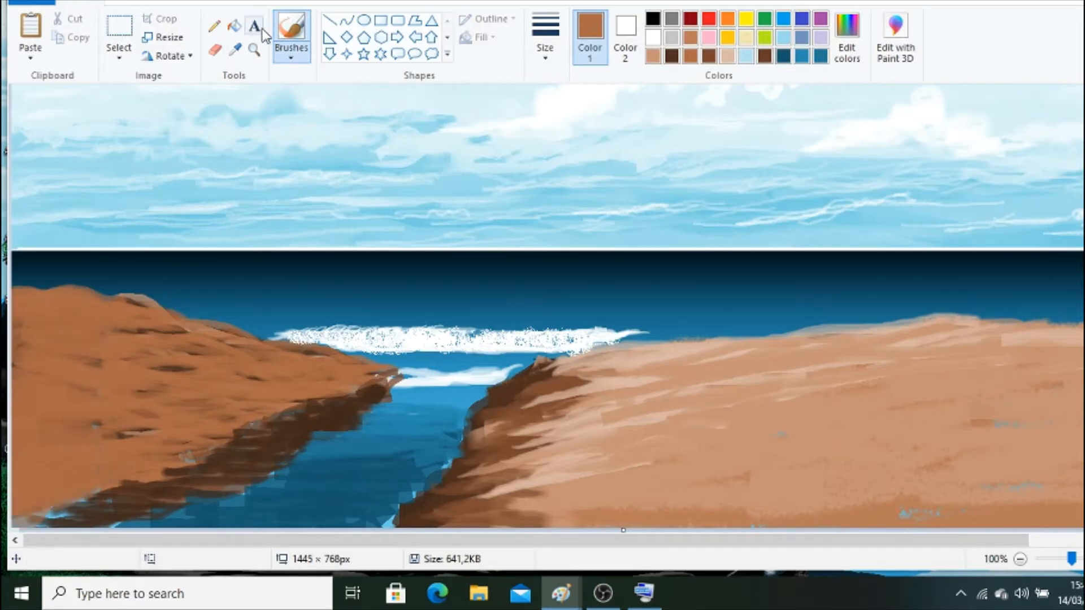
Paint white ripple strokes across the channel below the foam line with a thinner brush, redoing the unsatisfactory ones.
click(652, 38)
click(544, 62)
click(547, 118)
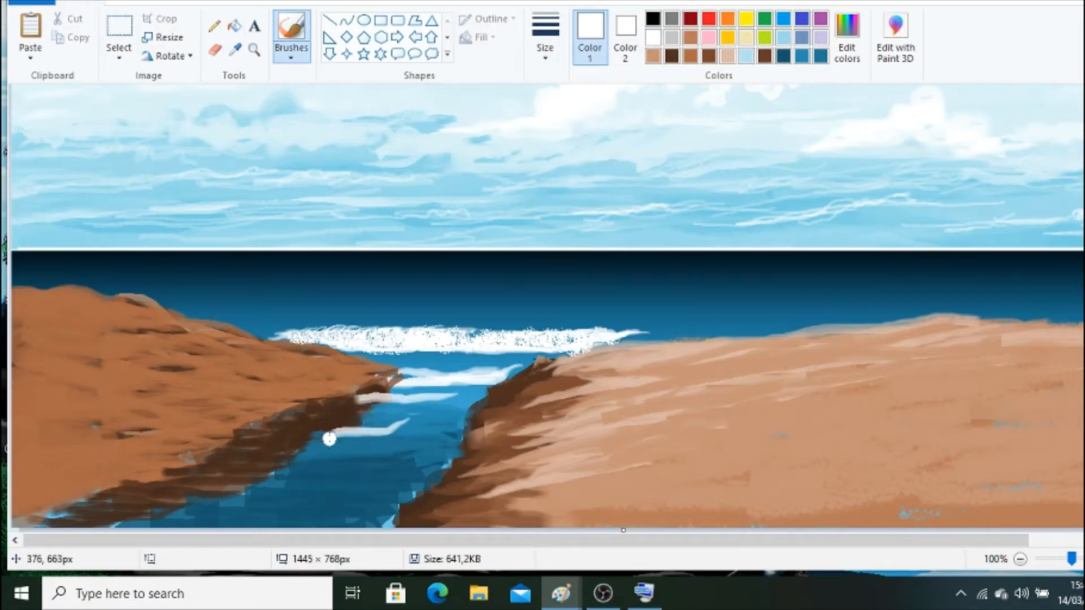
key(ctrl+z)
drag(389, 416, 312, 423)
key(ctrl+z)
drag(429, 419, 288, 416)
drag(456, 432, 393, 433)
drag(242, 454, 380, 450)
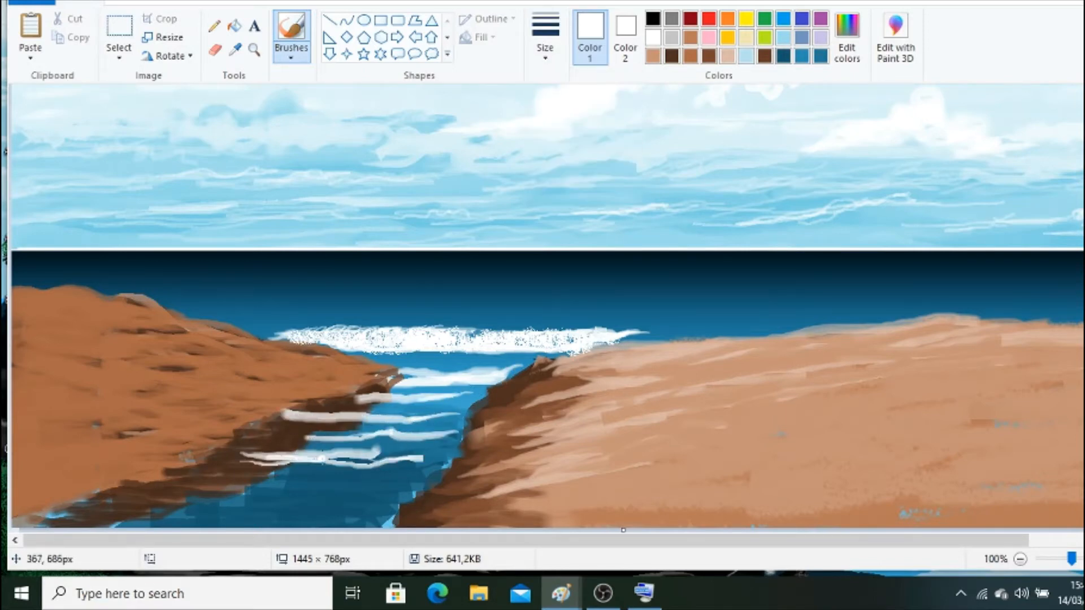
Extend the white ripples down the channel to the canvas bottom and clean up their ends along the left bank with sampled colours.
click(235, 49)
click(380, 293)
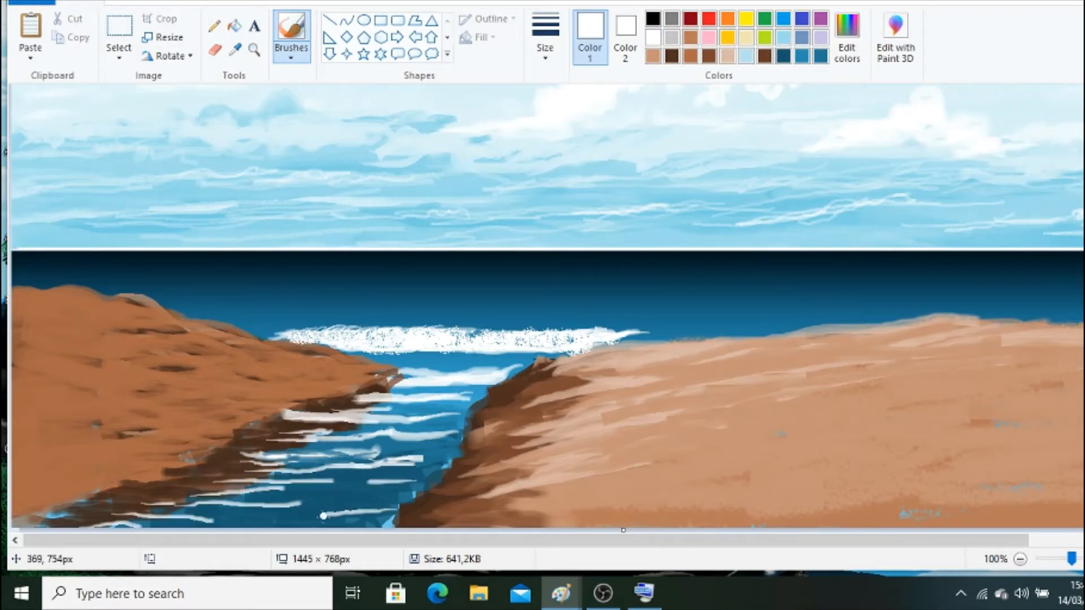
click(235, 50)
click(326, 413)
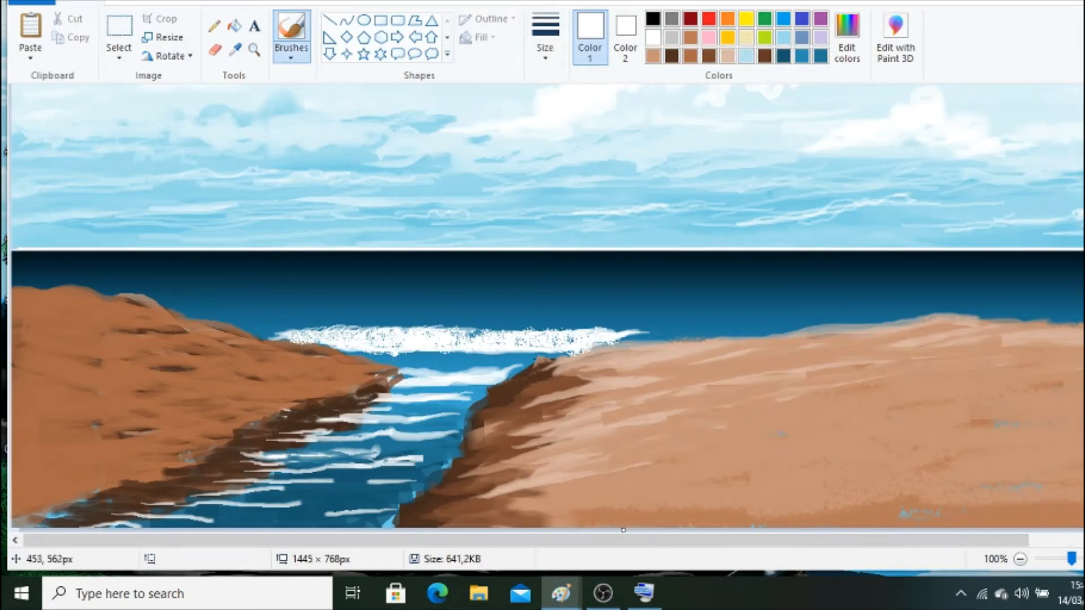
click(235, 50)
click(427, 377)
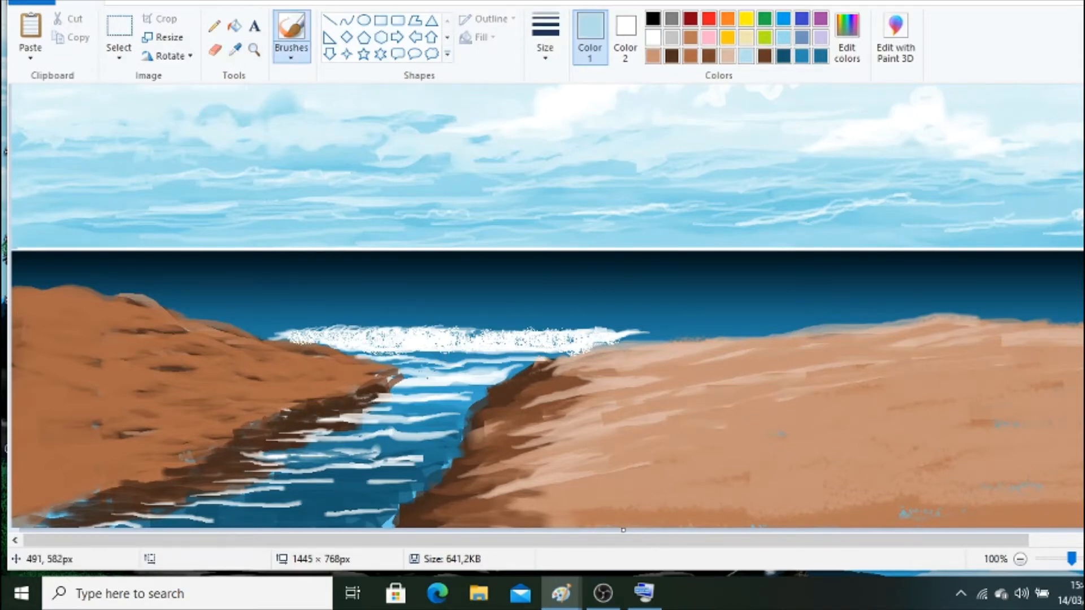
Touch up the channel water around the upper ripples with brush strokes in a sampled mid-blue.
click(255, 53)
click(509, 377)
click(508, 377)
click(291, 34)
mouse_move(647, 207)
mouse_down()
mouse_move(464, 188)
mouse_move(663, 199)
mouse_move(508, 192)
mouse_move(407, 213)
mouse_move(440, 178)
mouse_move(508, 153)
mouse_move(584, 160)
mouse_up()
click(235, 50)
click(658, 170)
mouse_move(532, 255)
mouse_down()
mouse_move(573, 257)
mouse_move(280, 252)
mouse_up()
mouse_move(269, 303)
mouse_down()
mouse_move(318, 298)
mouse_move(243, 308)
mouse_up()
click(1019, 559)
click(1020, 560)
click(1020, 559)
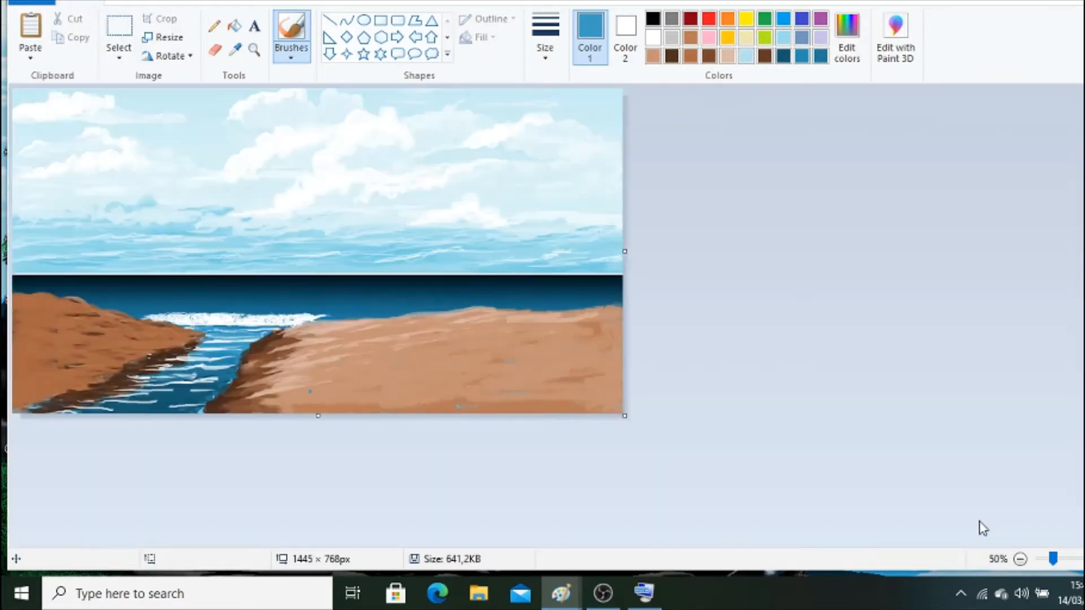
Draw a black rectangle about 93 × 52 px with a thin outline across the right land mass's upper ridge.
click(254, 50)
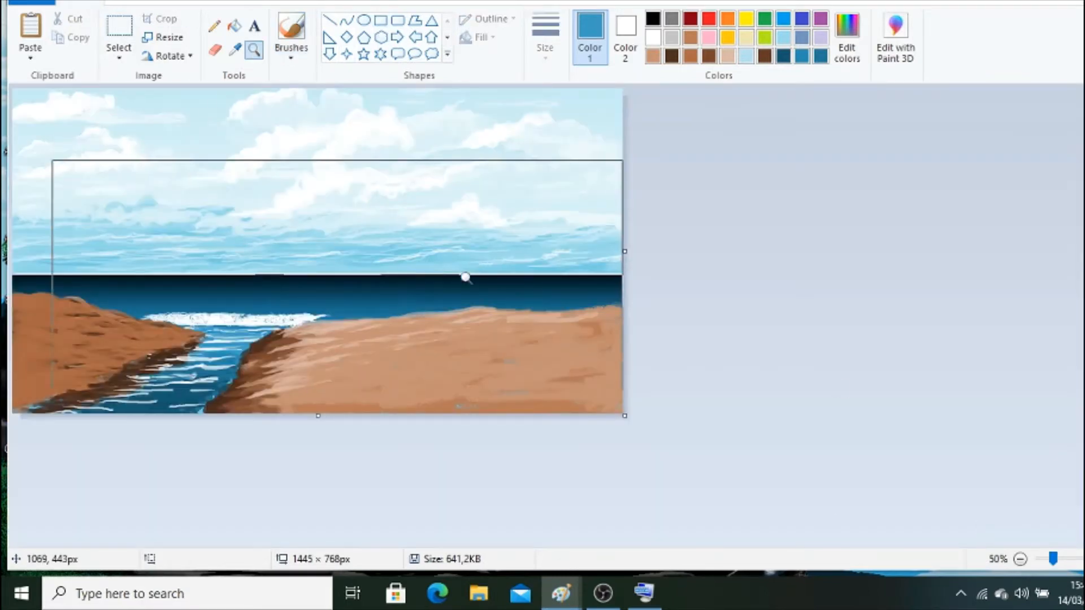
click(464, 276)
click(381, 20)
click(652, 18)
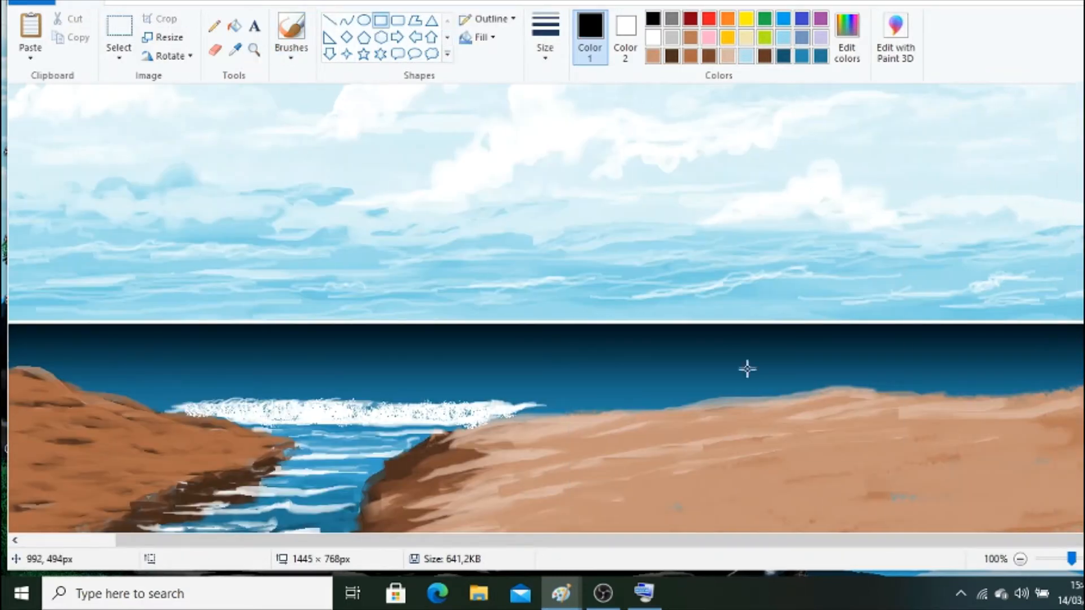
drag(729, 356, 809, 399)
click(545, 34)
click(554, 97)
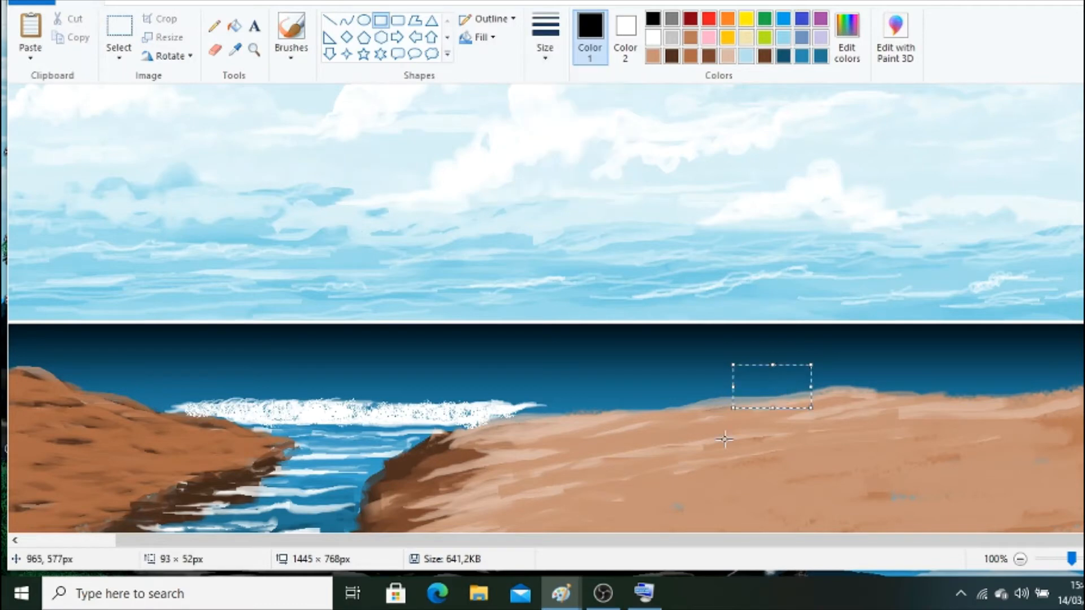
Add two slanted black lines and a closing vertical from the rectangle's right corners to form the house's receding side wall.
click(254, 51)
click(795, 443)
click(329, 20)
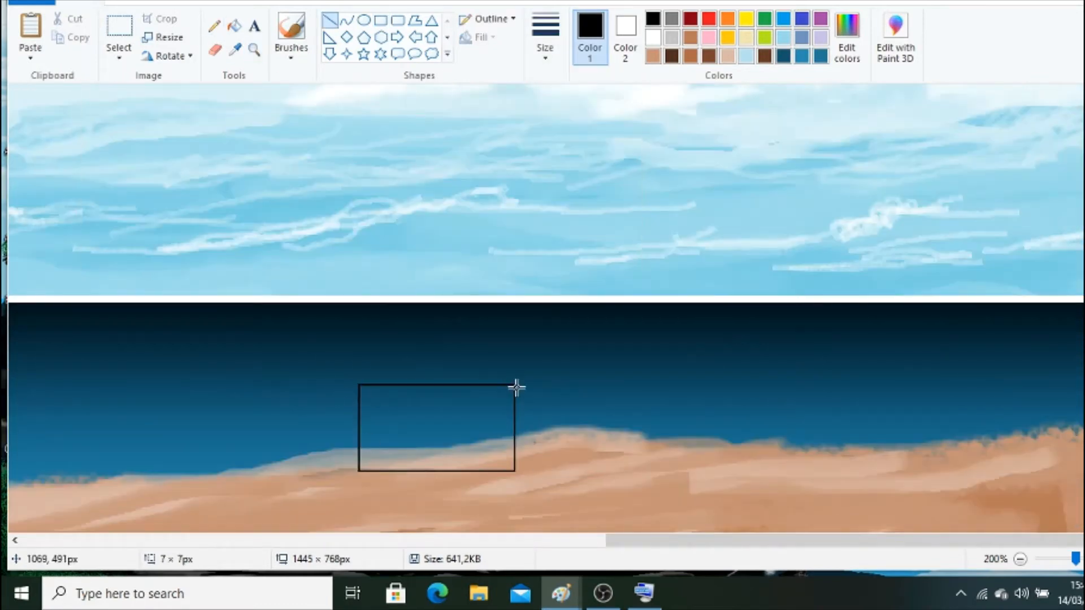
scroll(422, 309, up, 1)
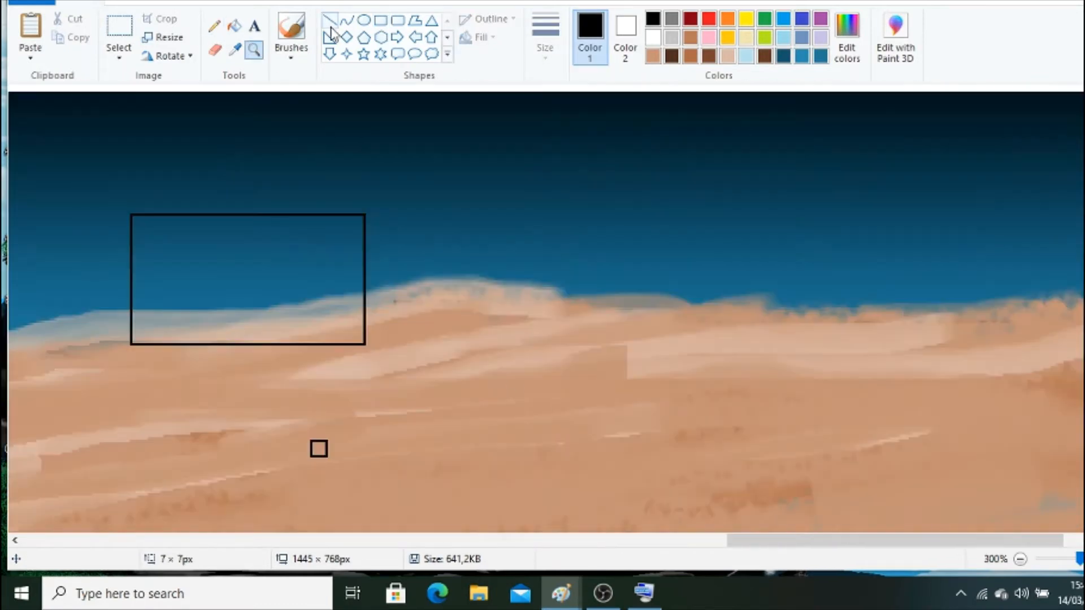
drag(364, 343, 415, 320)
drag(365, 214, 412, 196)
drag(415, 321, 412, 196)
scroll(412, 254, up, 3)
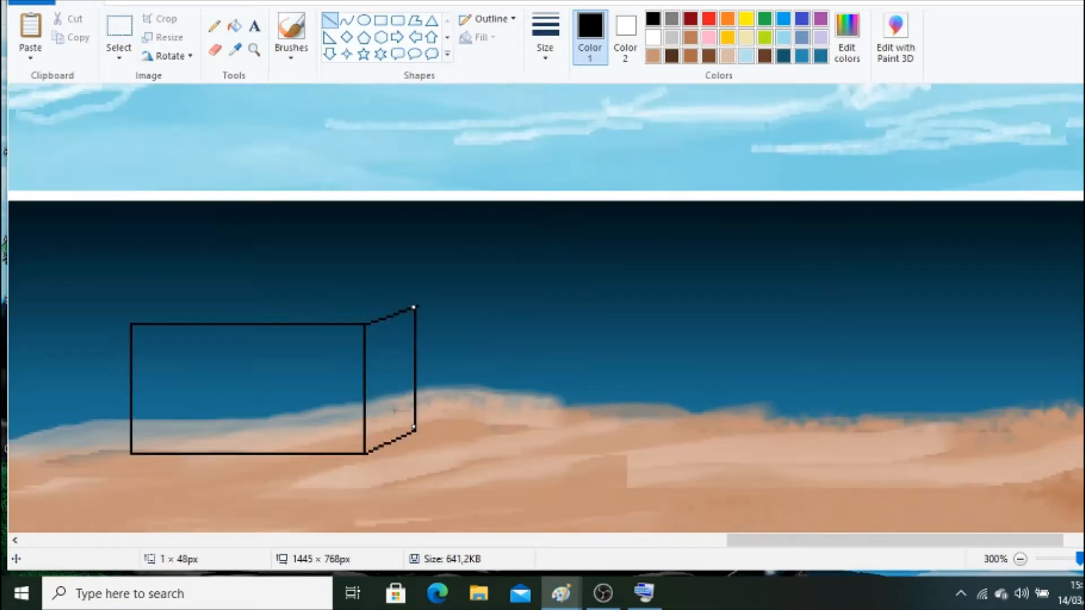
Outline a pitched roof with overhanging eaves in black lines over the house and blacken the underside of its right gable.
drag(109, 387, 388, 388)
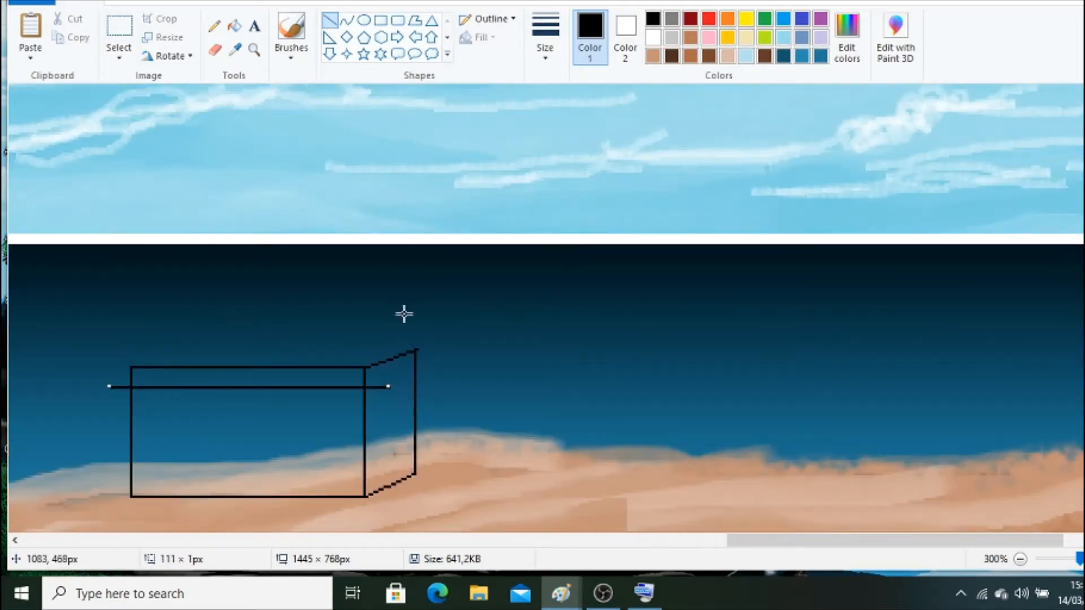
mouse_move(405, 314)
mouse_down()
mouse_move(388, 387)
mouse_move(407, 315)
mouse_up()
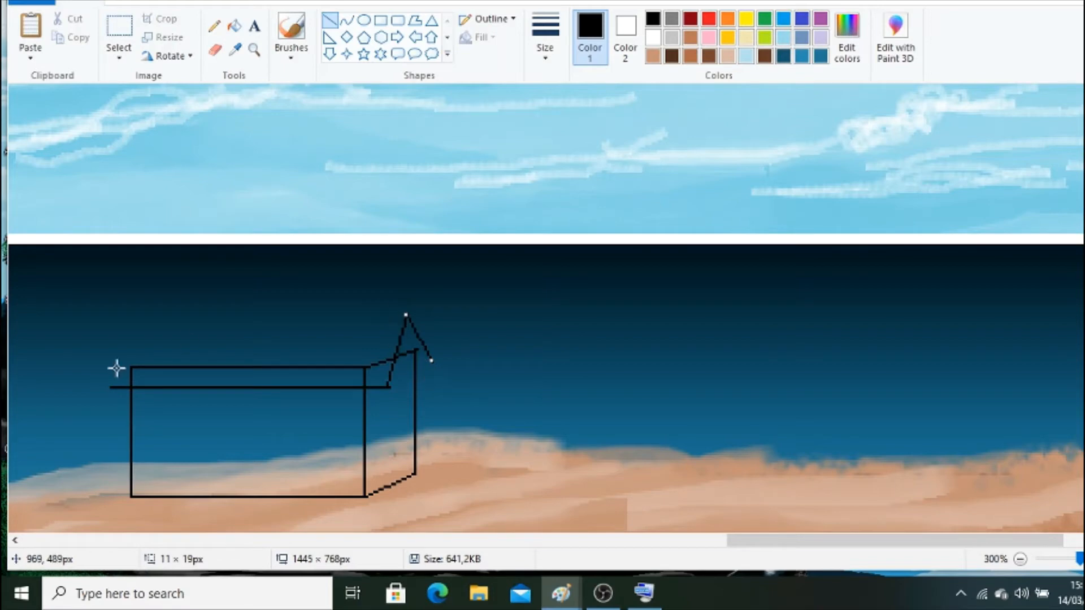
drag(107, 381, 145, 312)
drag(406, 314, 145, 312)
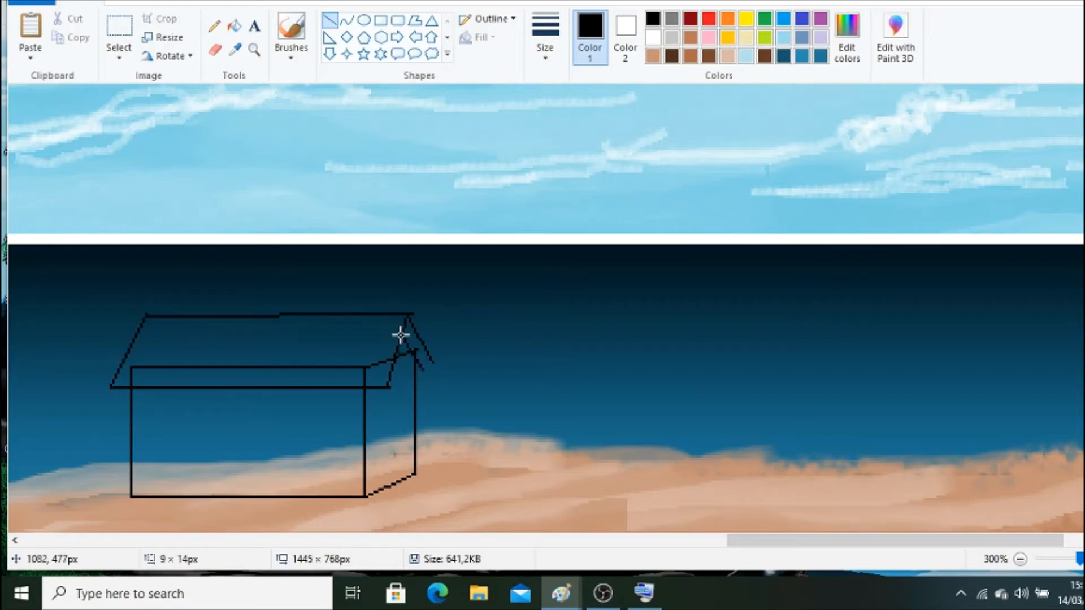
click(213, 25)
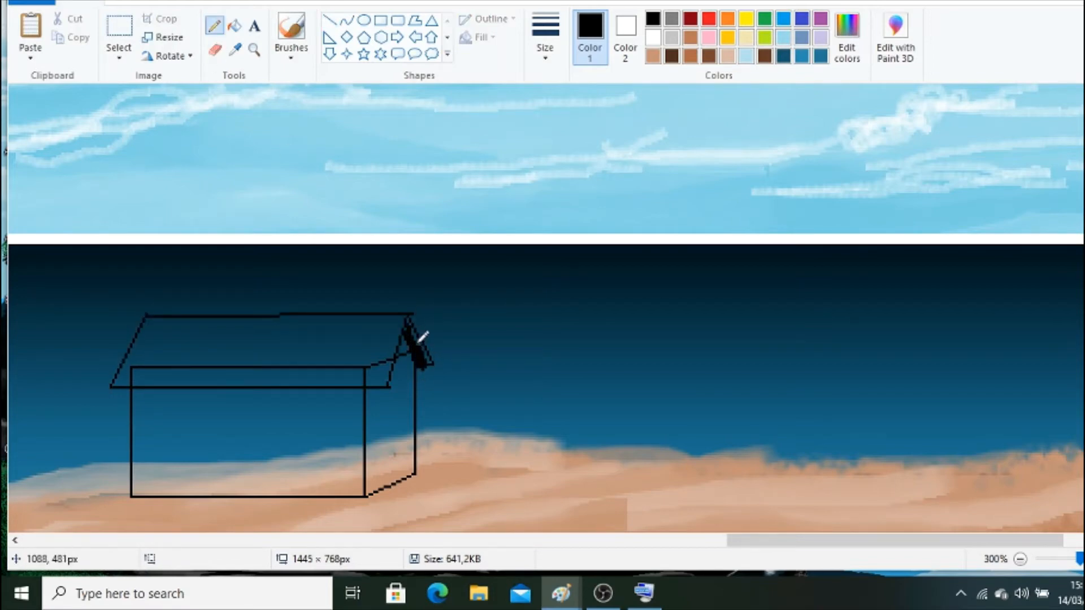
Fill the main roof with a custom dark red using the pencil, adding a thinner red edge along the right gable.
click(847, 63)
drag(767, 218, 768, 244)
click(417, 392)
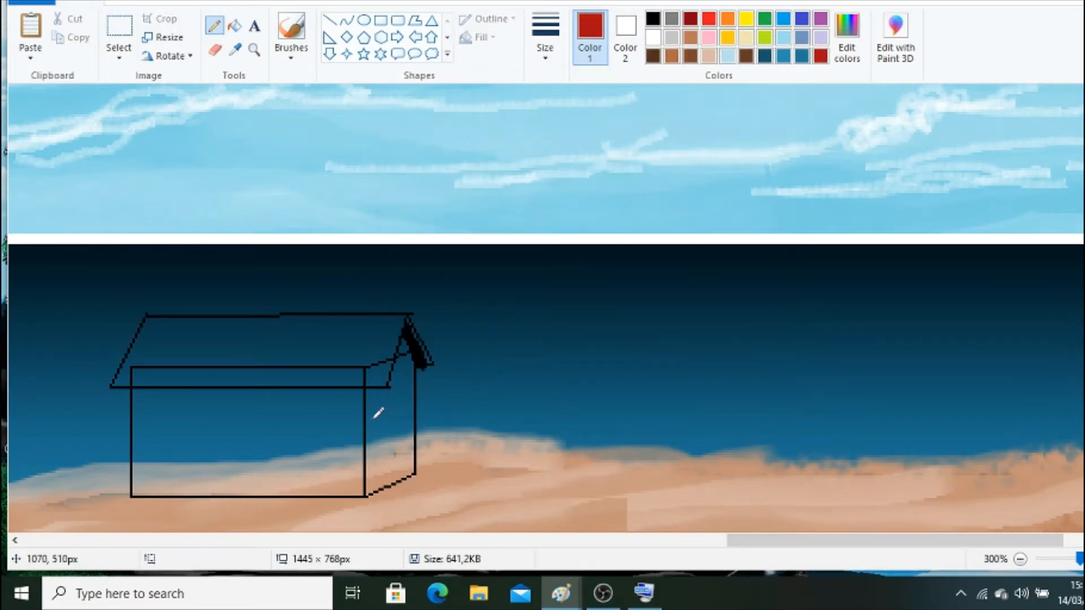
drag(152, 328, 407, 314)
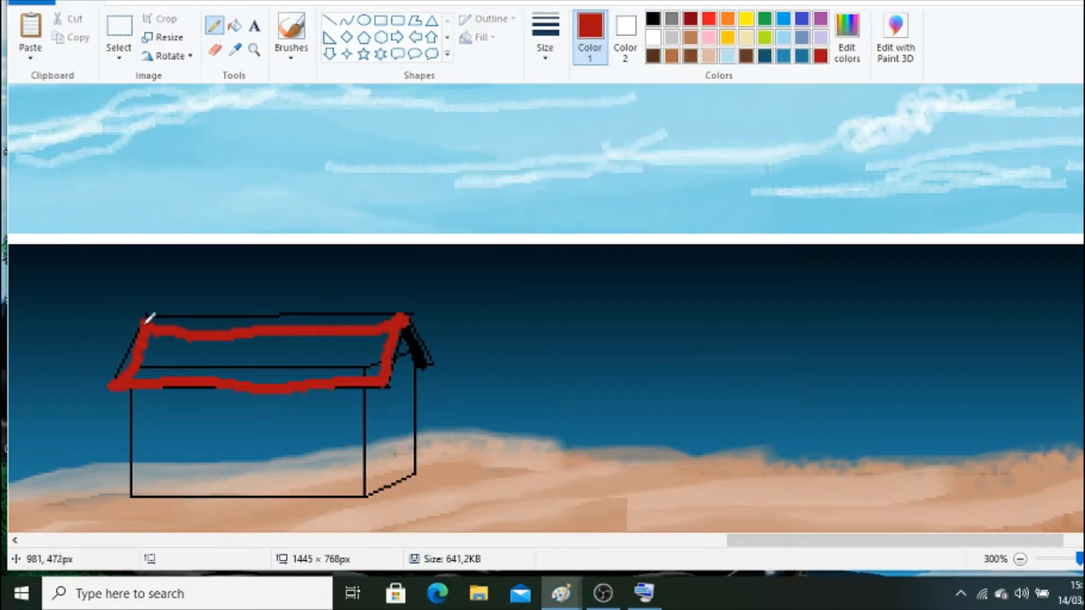
mouse_move(149, 317)
mouse_down()
mouse_move(388, 306)
mouse_move(239, 317)
mouse_move(299, 310)
mouse_move(263, 373)
mouse_move(288, 368)
mouse_move(194, 323)
mouse_move(260, 353)
mouse_move(207, 346)
mouse_up()
drag(339, 353, 380, 372)
drag(285, 383, 158, 381)
drag(150, 340, 172, 340)
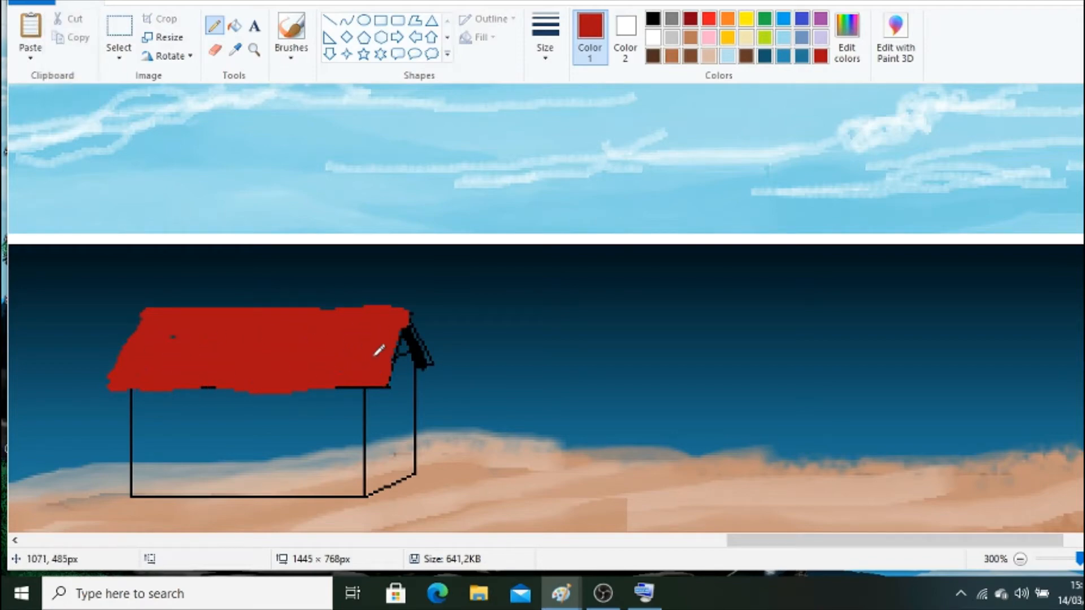
click(545, 39)
click(567, 107)
drag(412, 320, 431, 363)
Trim the right gable with two thick dark grey lines meeting at the peak, redoing the rear line.
click(652, 38)
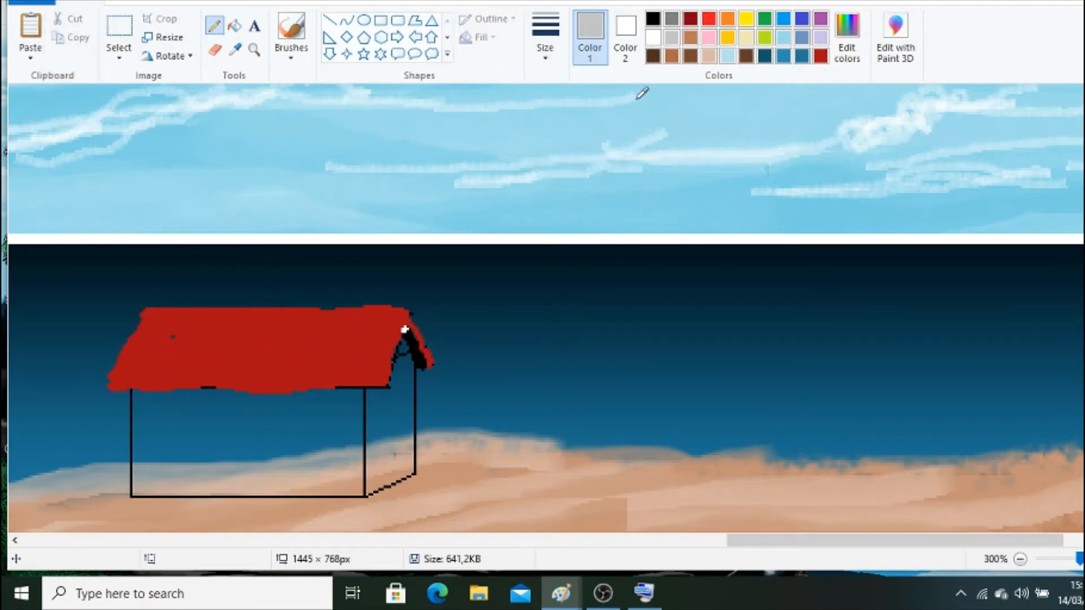
click(672, 19)
click(329, 20)
click(545, 39)
mouse_move(405, 329)
mouse_down()
mouse_move(385, 390)
mouse_move(406, 331)
mouse_up()
click(556, 150)
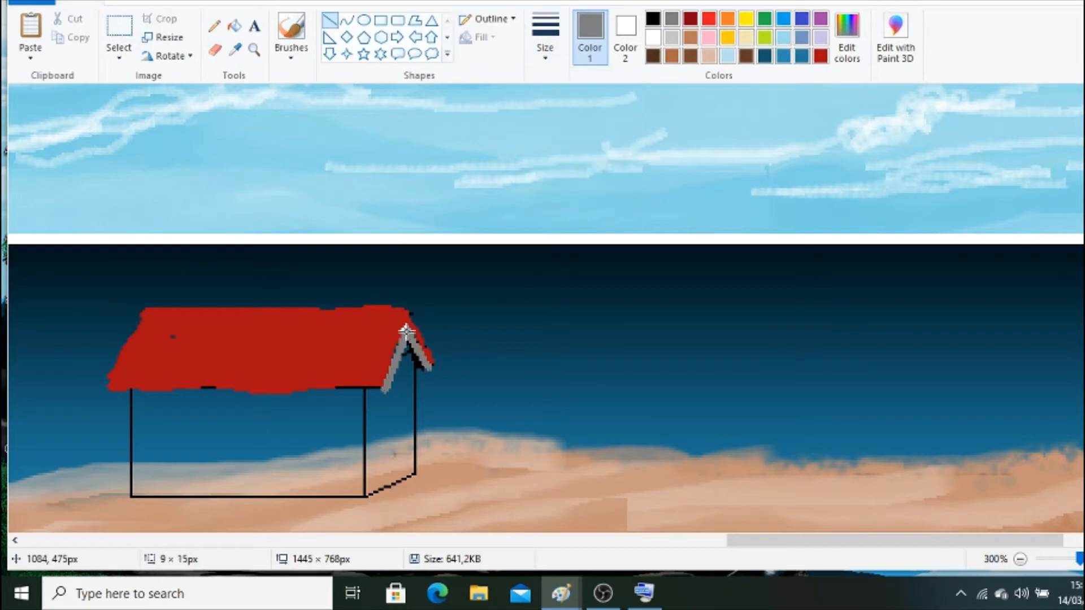
key(ctrl+z)
drag(430, 368, 405, 330)
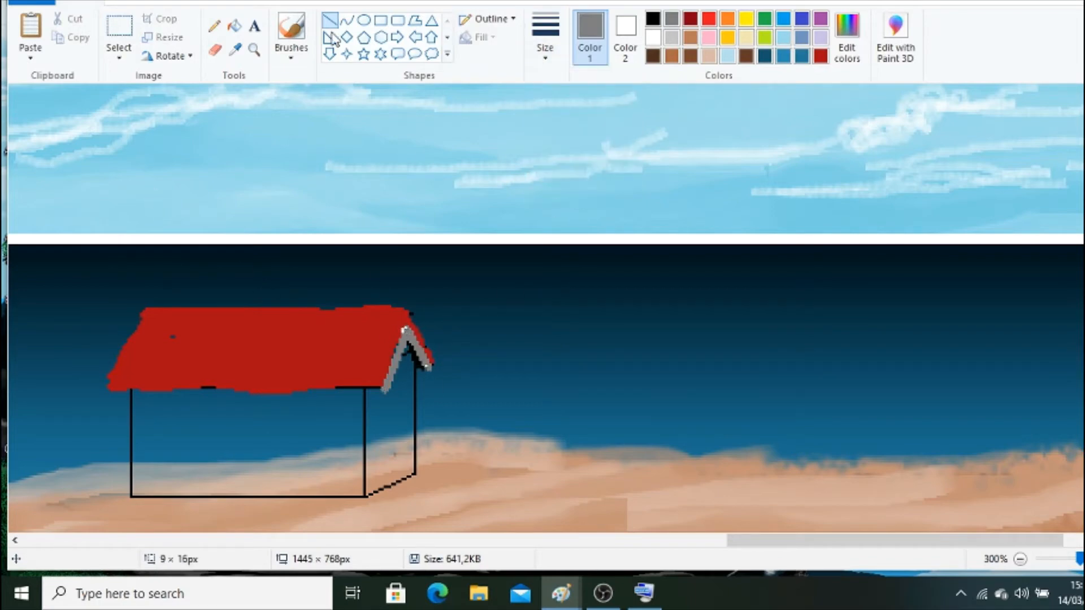
click(847, 38)
click(759, 278)
click(422, 388)
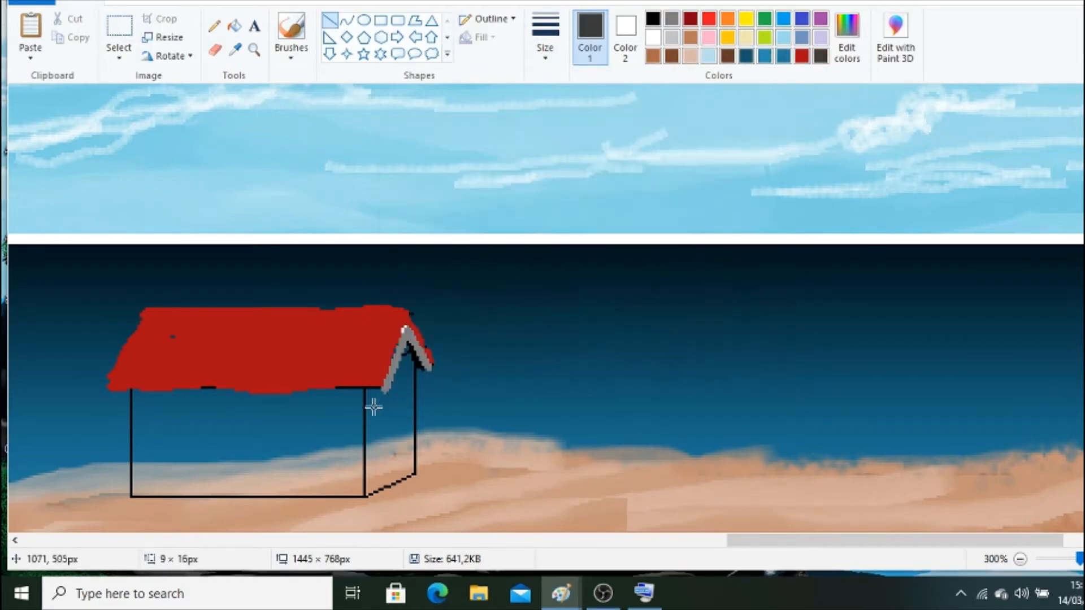
Draw black lines for a porch projecting from the house's front, with vertical corner edges and a base stepping forward onto the sand.
click(653, 18)
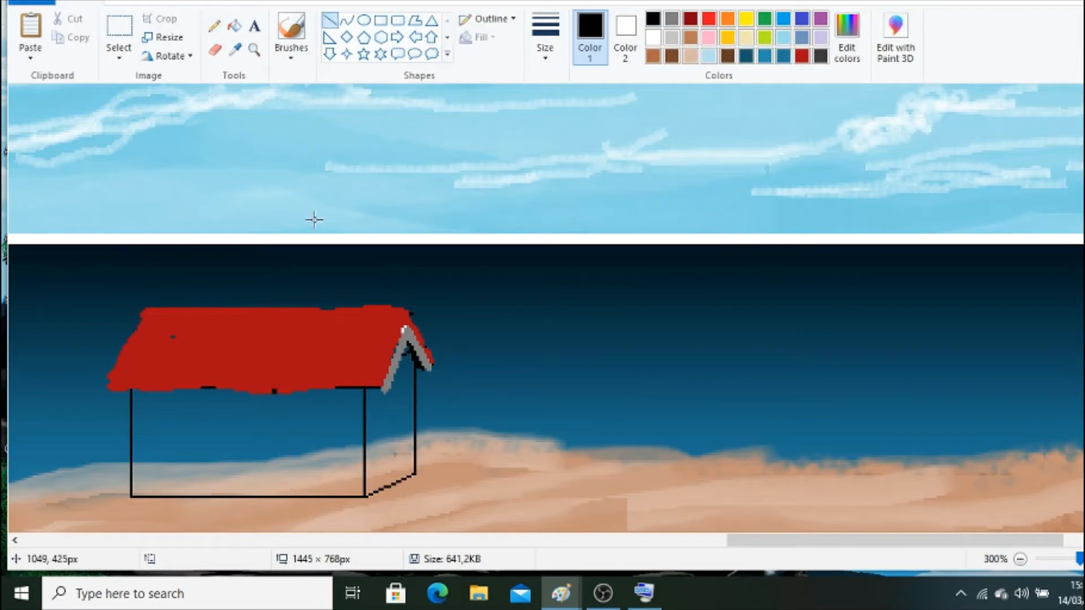
drag(276, 496, 276, 390)
drag(167, 496, 166, 386)
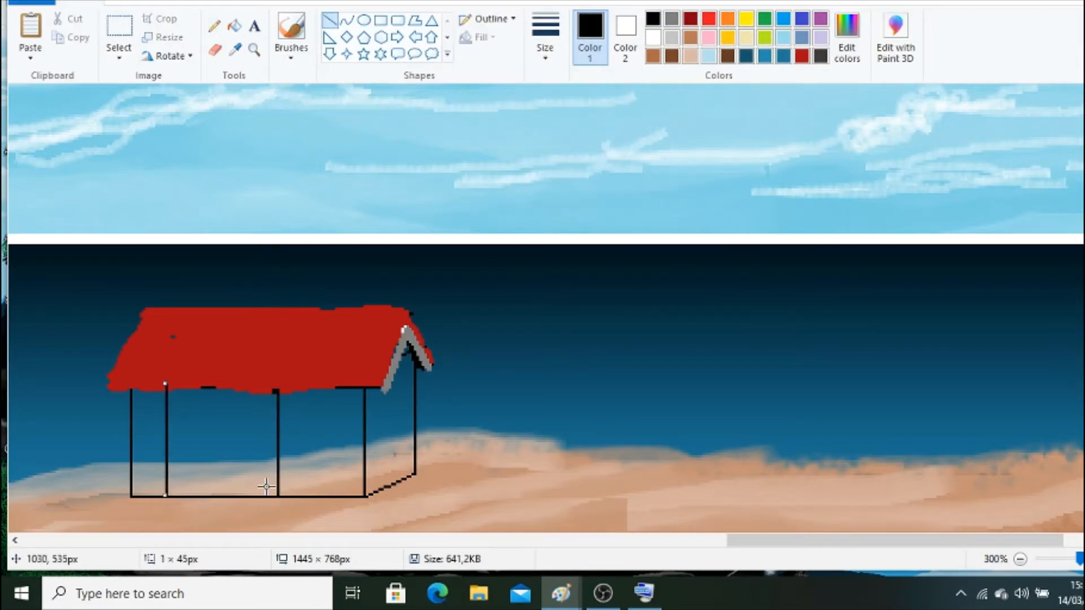
drag(251, 390, 252, 516)
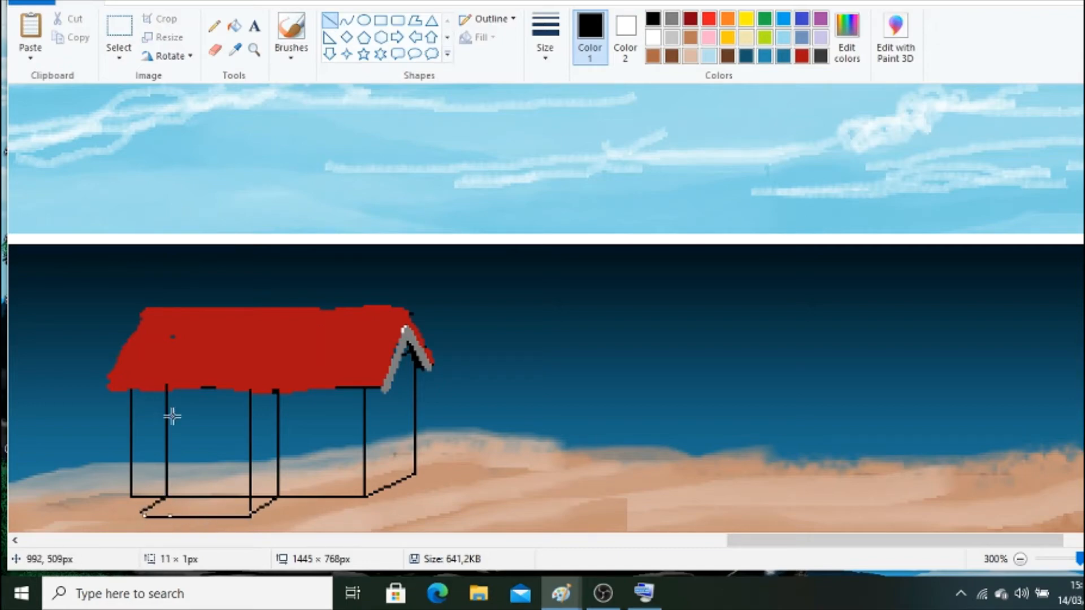
drag(149, 385, 147, 511)
Outline the porch's gabled roof in black over the red roof, with two sloping front edges, a short ridge and a parallel rear slope.
drag(192, 316, 259, 390)
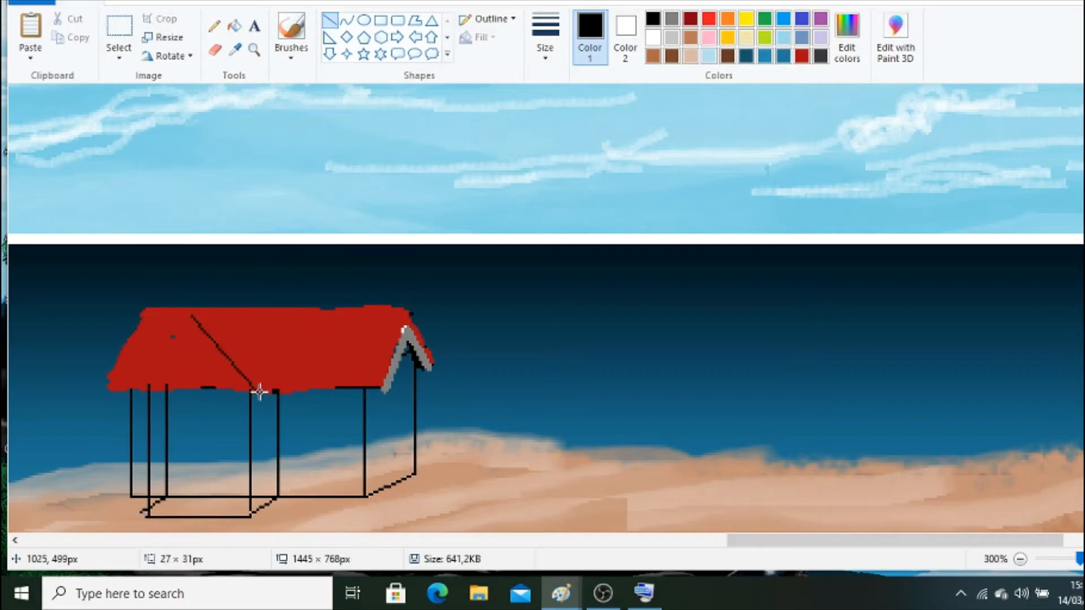
drag(170, 355, 193, 320)
drag(132, 390, 129, 411)
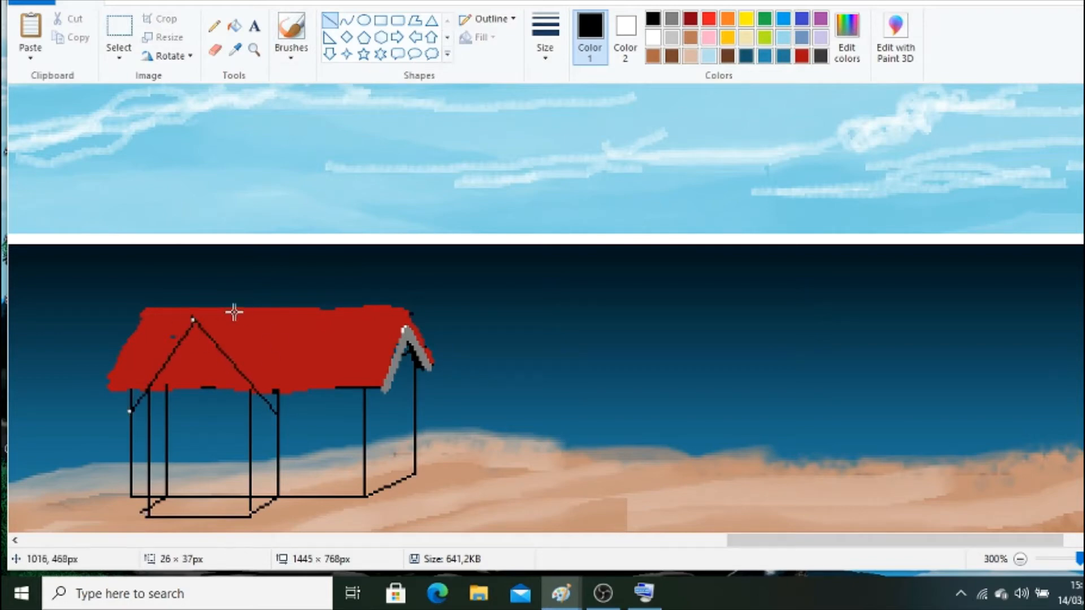
drag(233, 312, 293, 386)
click(330, 21)
drag(194, 317, 237, 309)
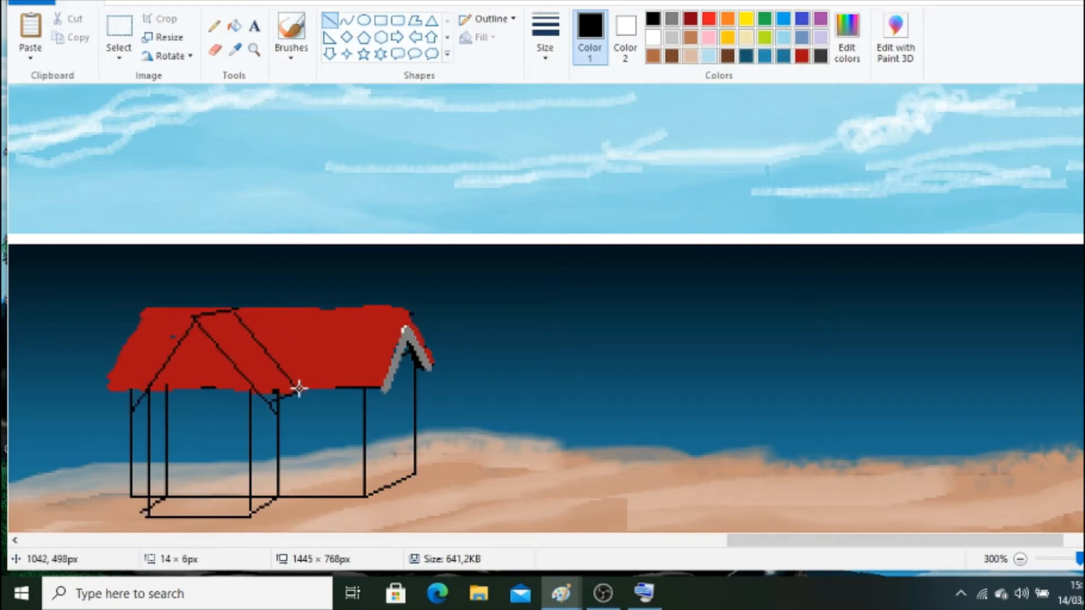
click(672, 20)
click(847, 38)
click(760, 277)
click(422, 388)
Add a short white line under the porch's left eave and thick light grey trim along both front slopes of its gable.
click(652, 38)
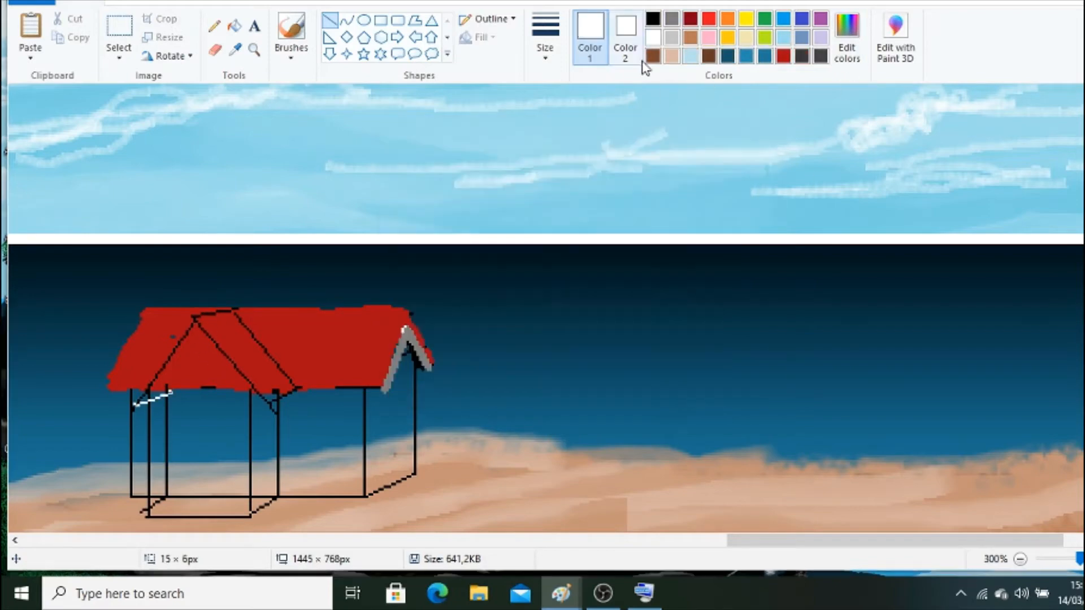
click(671, 38)
drag(196, 327, 139, 407)
click(545, 37)
click(551, 169)
drag(264, 409, 196, 329)
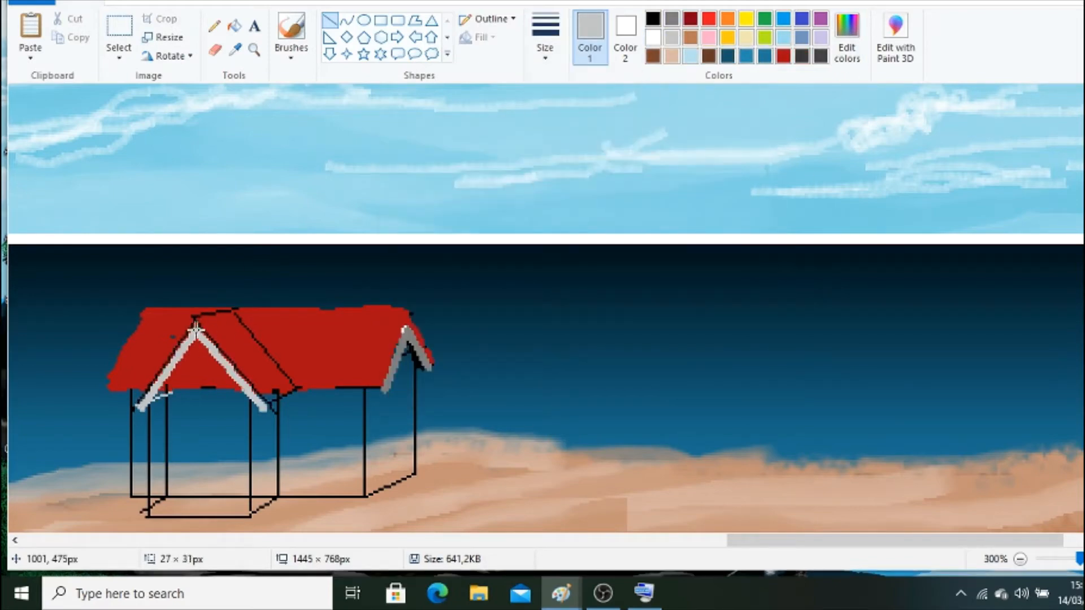
Start painting the porch's front wall in a custom lighter grey with the brush, covering its base and right edge.
click(214, 26)
click(291, 50)
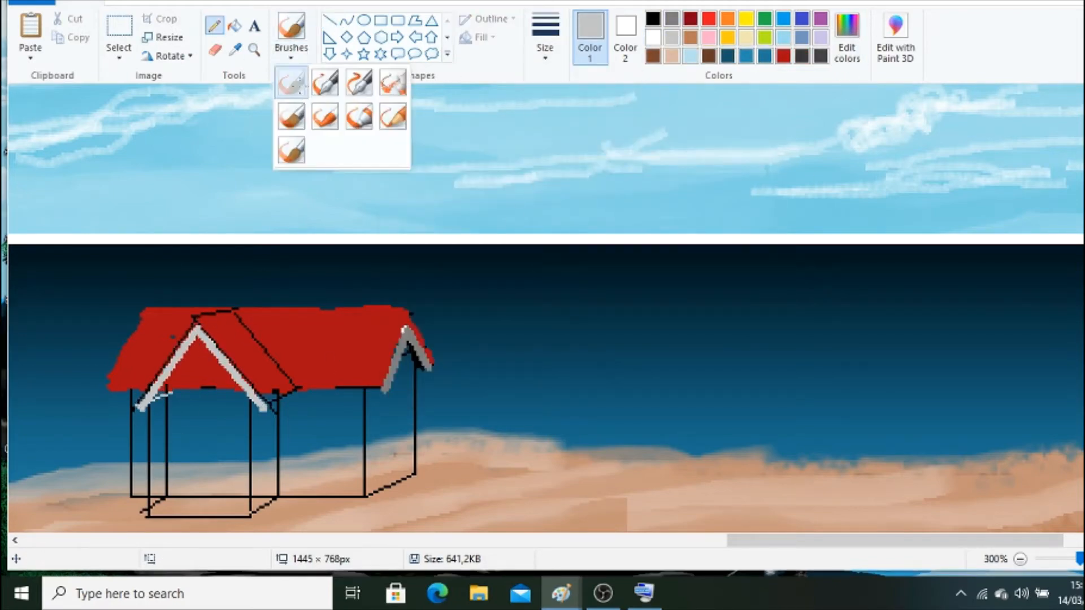
click(293, 87)
click(546, 37)
click(552, 158)
click(847, 37)
drag(762, 199, 763, 183)
click(422, 389)
drag(150, 509, 243, 510)
drag(242, 513, 240, 407)
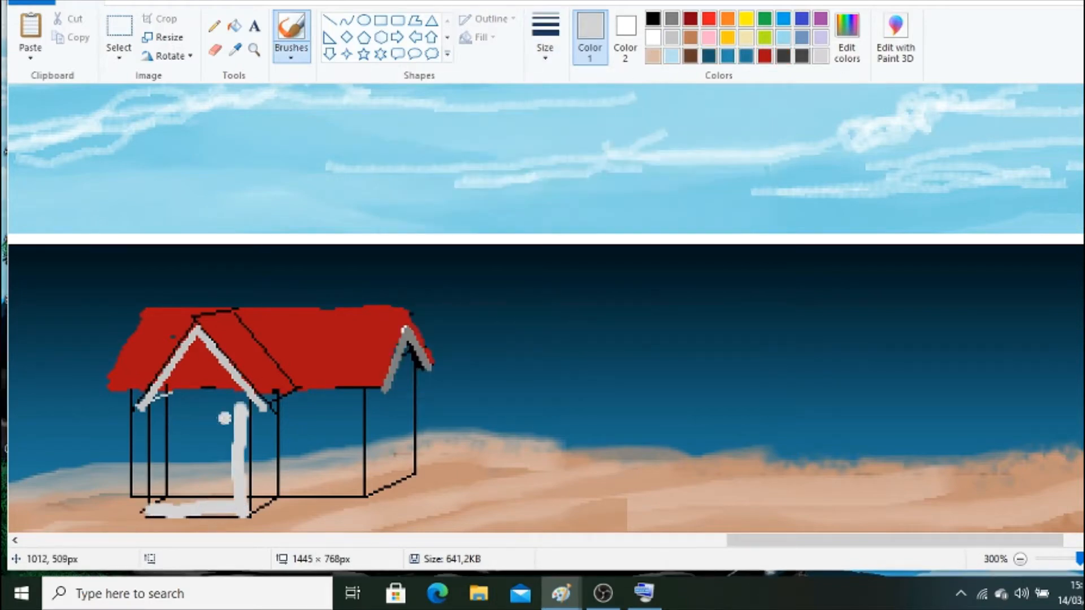
Fill the rest of the porch's front wall up into the gable with light grey, undoing the stray last stroke.
click(255, 50)
click(346, 499)
click(291, 31)
mouse_move(322, 172)
mouse_down()
mouse_move(324, 304)
mouse_move(364, 108)
mouse_move(389, 226)
mouse_move(373, 212)
mouse_up()
key(ctrl+z)
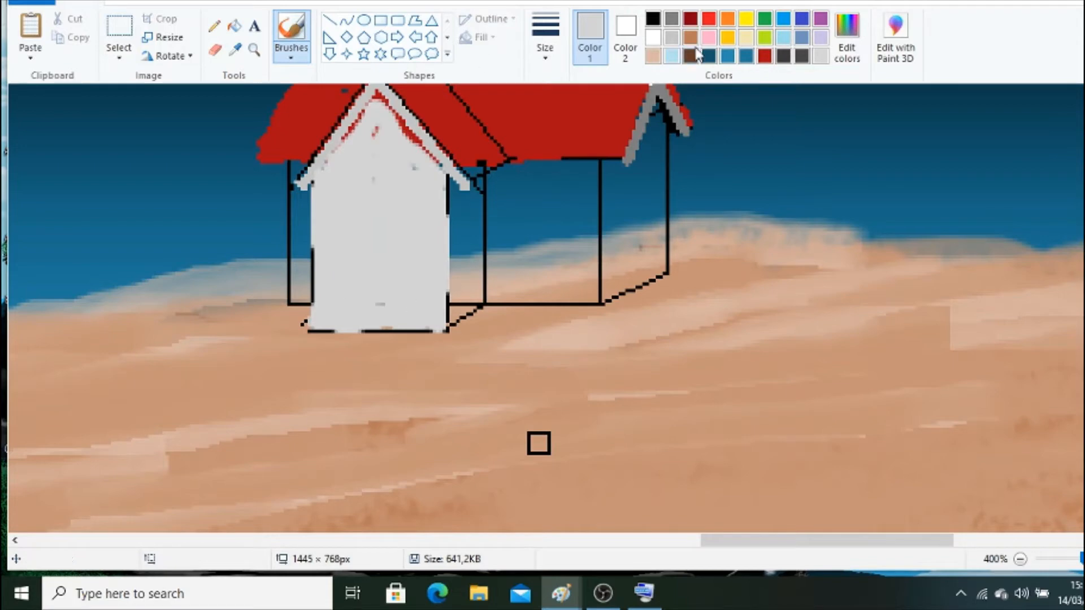
Paint a dark grey shadow under both slopes of the porch gable with a thinner brush, undoing the first thick stroke.
click(671, 19)
mouse_move(379, 103)
mouse_down()
mouse_move(342, 160)
mouse_move(420, 164)
mouse_move(415, 133)
mouse_up()
key(ctrl+z)
click(545, 43)
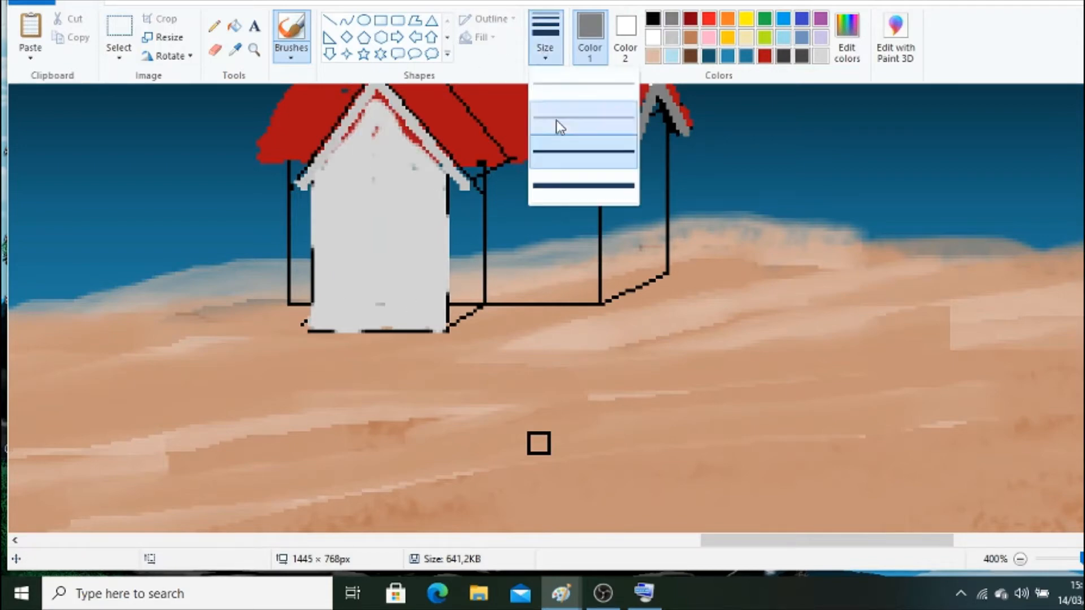
click(556, 125)
mouse_move(314, 180)
mouse_down()
mouse_move(371, 105)
mouse_move(442, 174)
mouse_up()
mouse_move(387, 109)
mouse_down()
mouse_move(326, 172)
mouse_move(297, 280)
mouse_up()
Paint the porch gable's front trim white along both slopes.
click(652, 37)
scroll(636, 174, up, 2)
drag(375, 174, 472, 283)
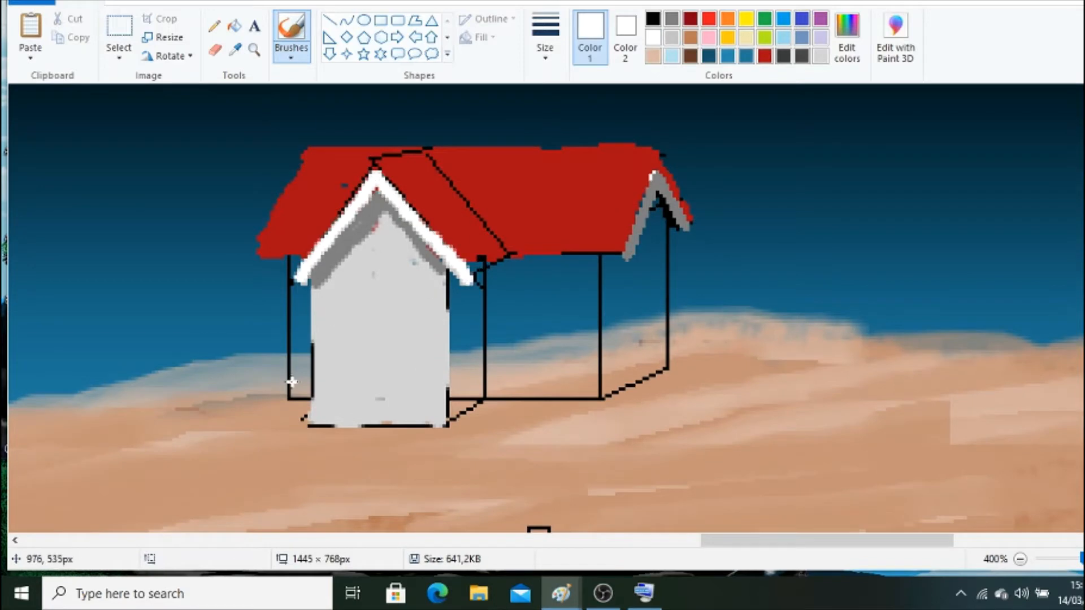
Fill the narrow house wall to the left of the porch with light grey sampled from the front wall.
click(235, 50)
click(339, 294)
mouse_move(300, 291)
mouse_down()
mouse_move(297, 389)
mouse_move(310, 279)
mouse_up()
click(305, 288)
Draw a thin dark grey vertical line about 43 px tall along the porch's left corner.
click(329, 20)
click(545, 50)
click(556, 88)
click(671, 19)
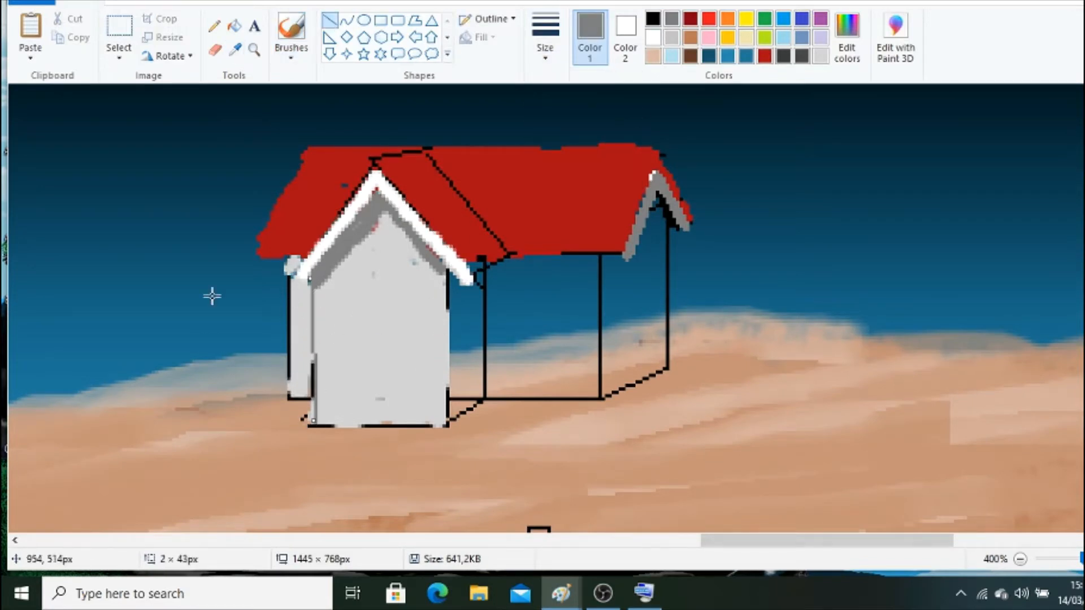
Paint the porch's right side wall and the house's right end wall dark grey, using a darkened shade of the porch wall colour.
click(235, 50)
click(376, 300)
click(847, 37)
mouse_move(761, 187)
mouse_down()
mouse_move(780, 278)
mouse_move(777, 257)
mouse_up()
click(422, 388)
click(292, 28)
mouse_move(485, 276)
mouse_down()
mouse_move(462, 405)
mouse_move(459, 333)
mouse_move(456, 344)
mouse_move(467, 285)
mouse_move(483, 284)
mouse_move(461, 398)
mouse_up()
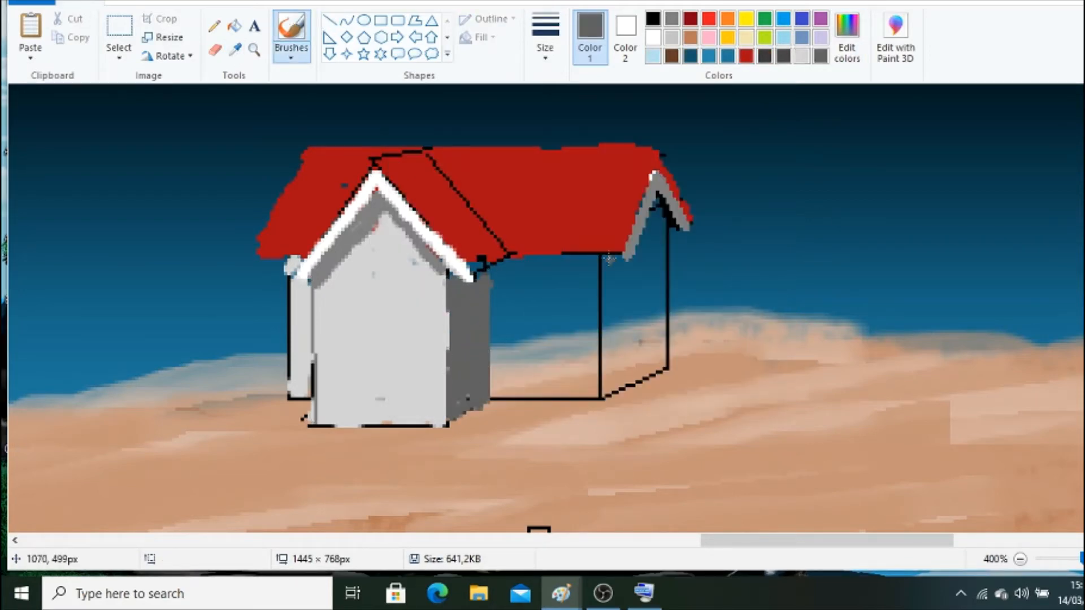
mouse_move(609, 258)
mouse_down()
mouse_move(604, 381)
mouse_move(661, 272)
mouse_move(643, 231)
mouse_move(653, 271)
mouse_move(627, 318)
mouse_move(650, 361)
mouse_up()
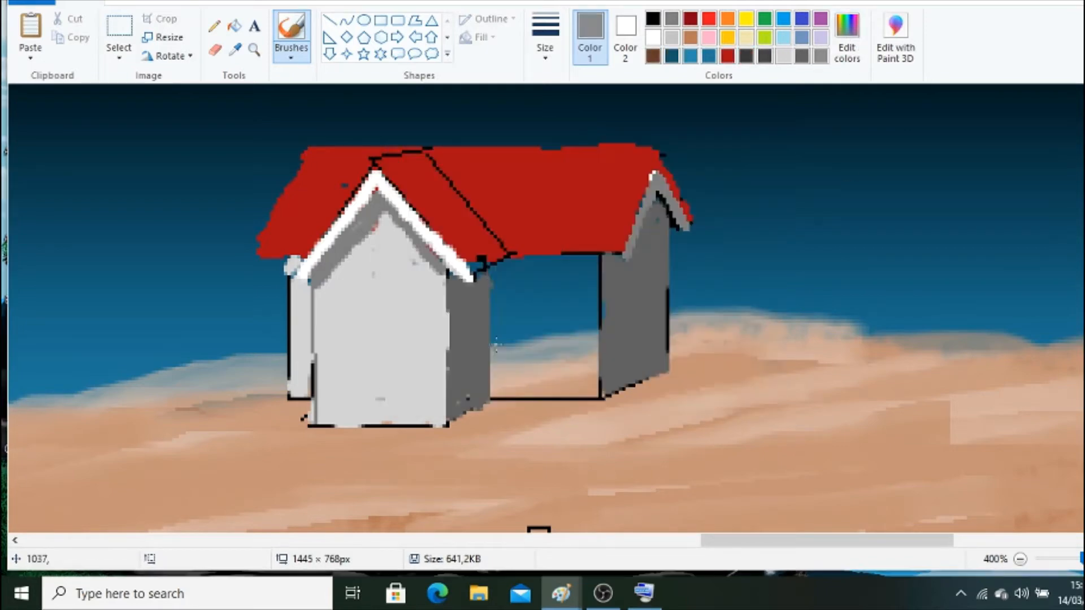
Paint the long front wall mid-grey and add a darker grey shadow band directly beneath its eave.
mouse_move(497, 267)
mouse_down()
mouse_move(591, 379)
mouse_move(554, 264)
mouse_move(520, 395)
mouse_move(593, 294)
mouse_move(562, 373)
mouse_move(506, 389)
mouse_move(533, 384)
mouse_up()
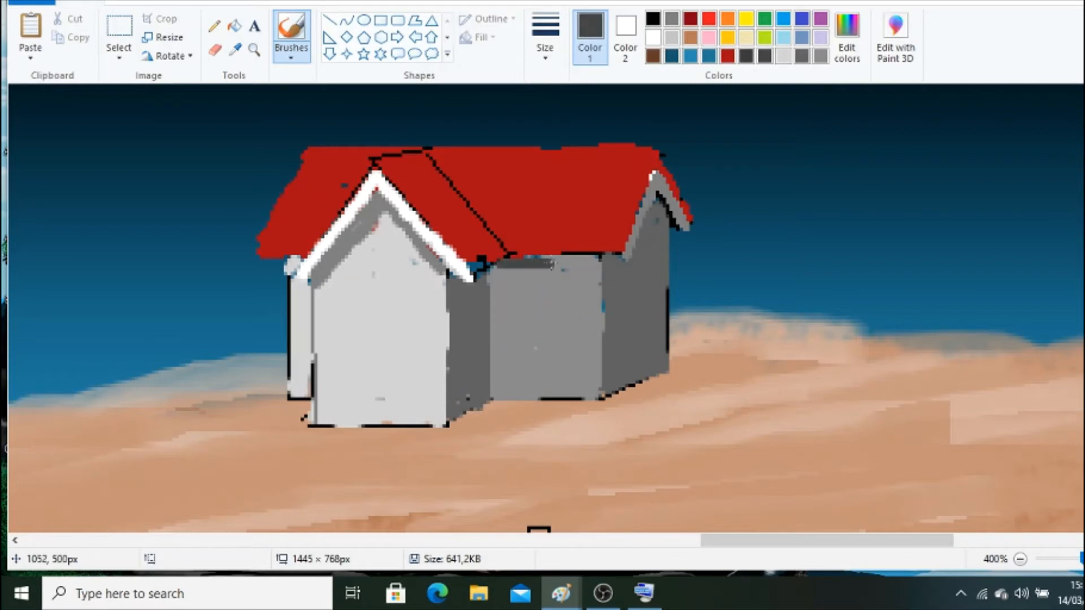
drag(555, 273, 607, 260)
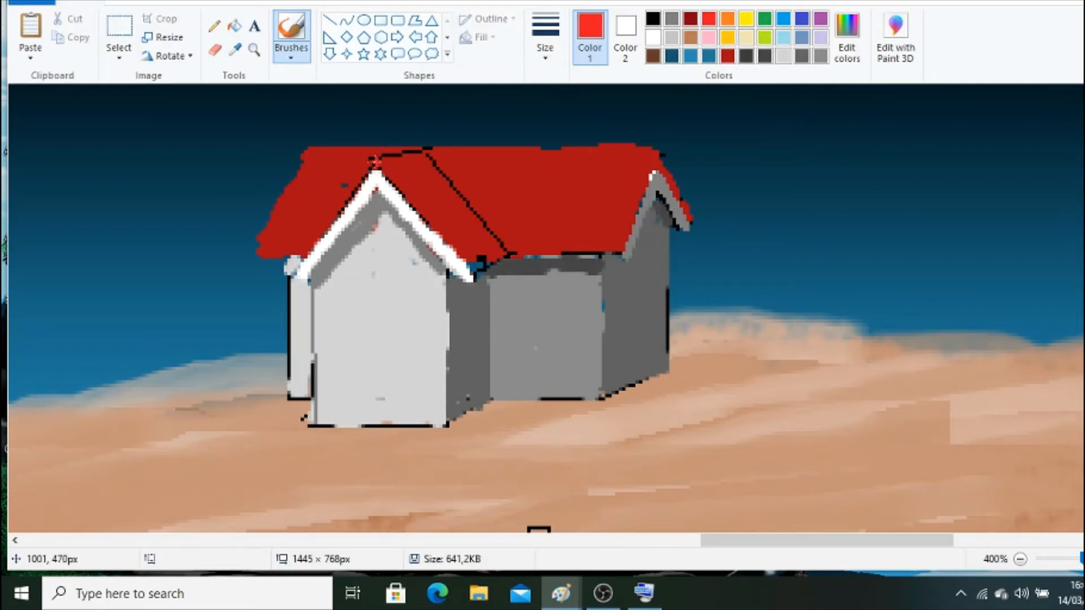
Paint the roof section left of the porch bright red and shade the roof valley right of the porch dark red.
drag(312, 148, 252, 252)
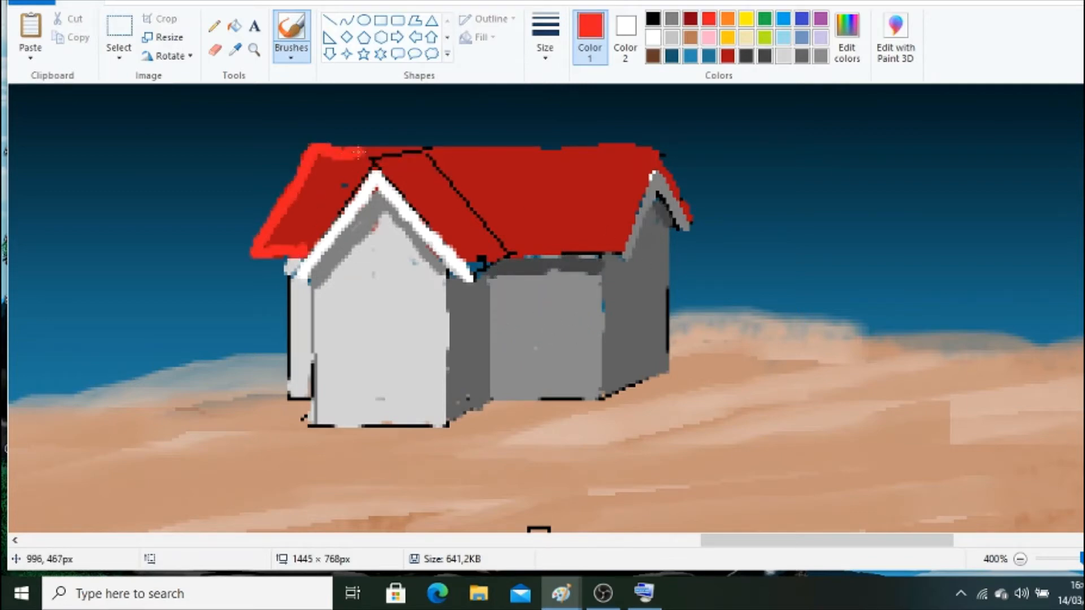
mouse_move(357, 153)
mouse_down()
mouse_move(340, 191)
mouse_move(347, 164)
mouse_move(306, 195)
mouse_up()
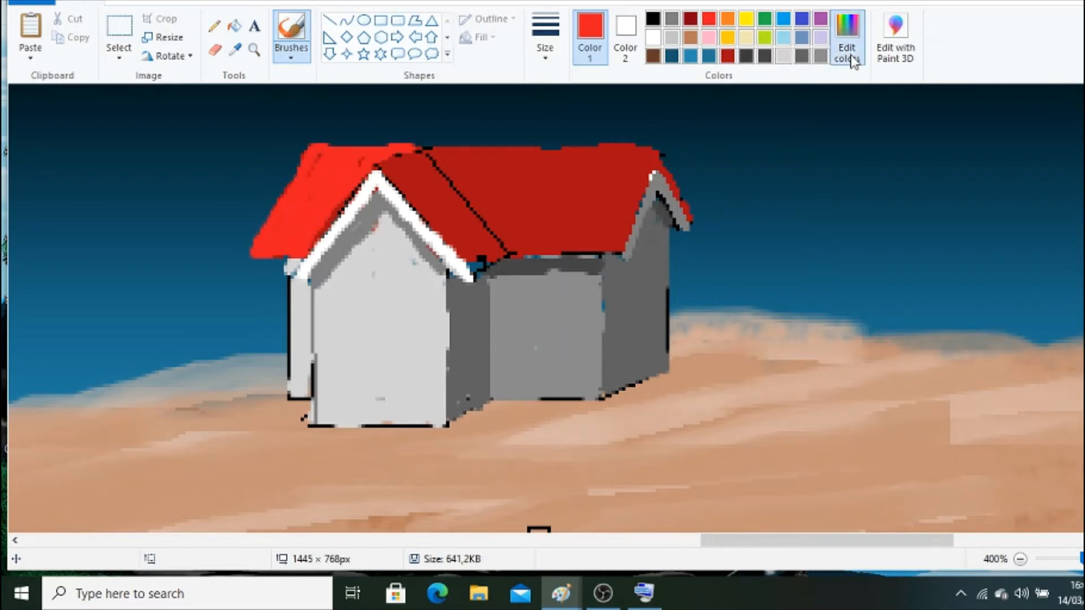
click(847, 37)
click(418, 388)
drag(461, 148, 470, 178)
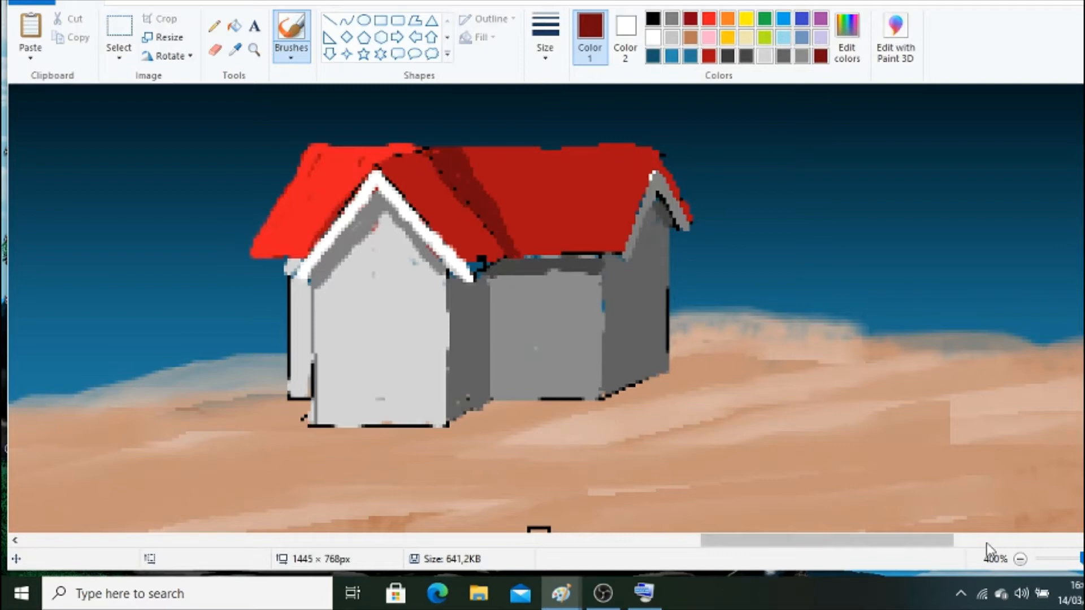
Outline a door about 9 × 32 px and a window about 8 × 18 px with crossbars on the porch front in dark grey.
click(381, 20)
drag(361, 320, 390, 424)
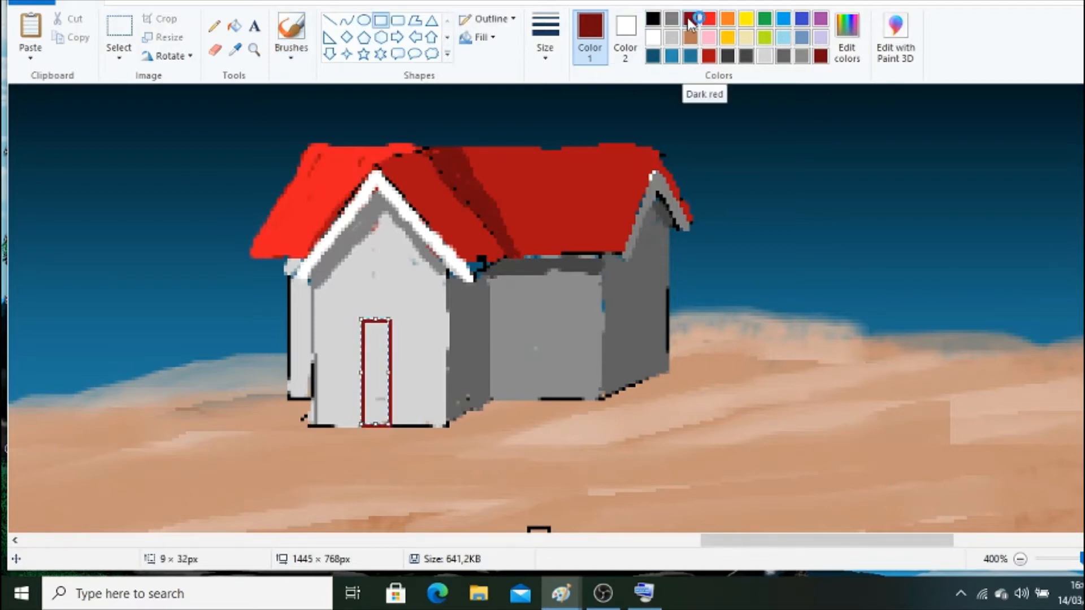
click(727, 56)
mouse_move(400, 315)
mouse_down()
mouse_move(432, 384)
mouse_move(427, 375)
mouse_up()
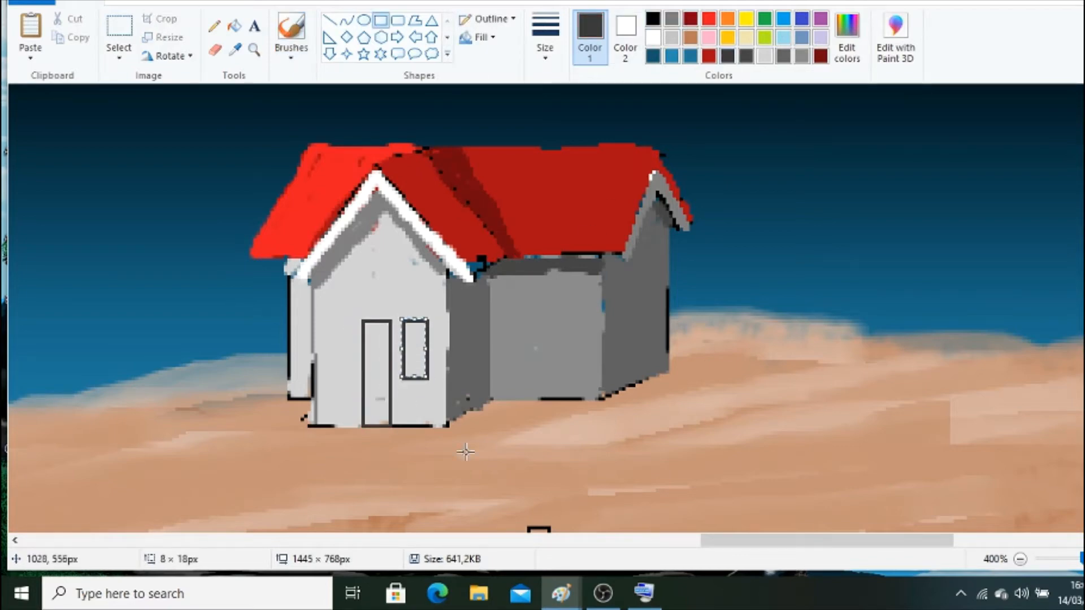
click(330, 21)
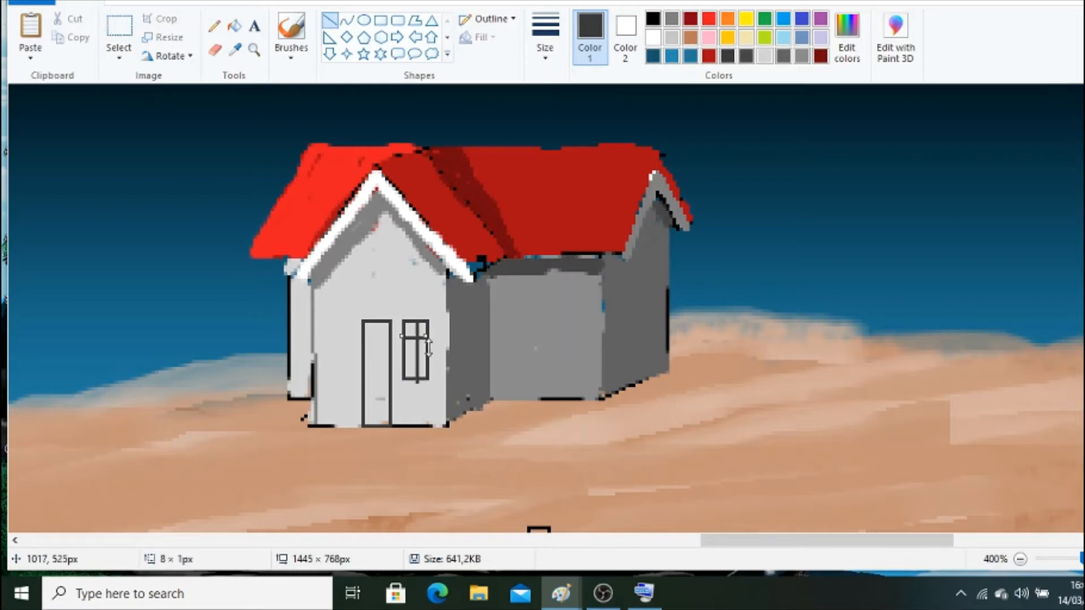
Fill the panes of the porch window with a dark shade of grey.
click(235, 26)
click(671, 19)
click(846, 38)
click(760, 255)
click(422, 389)
click(422, 369)
click(411, 369)
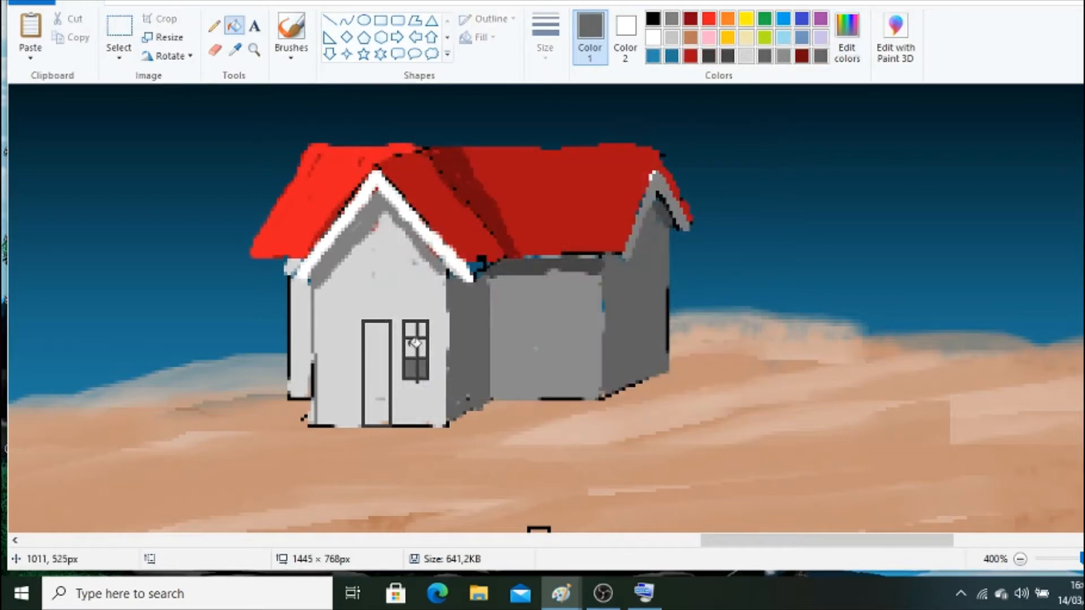
click(422, 346)
Copy the finished window and place duplicates on the other side of the door and on the long front wall.
click(120, 27)
drag(395, 312, 439, 390)
key(ctrl+c)
key(ctrl+v)
drag(33, 131, 569, 339)
key(ctrl+v)
Fill the backgrounds of the copied windows with the long wall's grey and fill the door with brown.
click(235, 26)
click(234, 49)
click(554, 317)
click(500, 339)
click(592, 338)
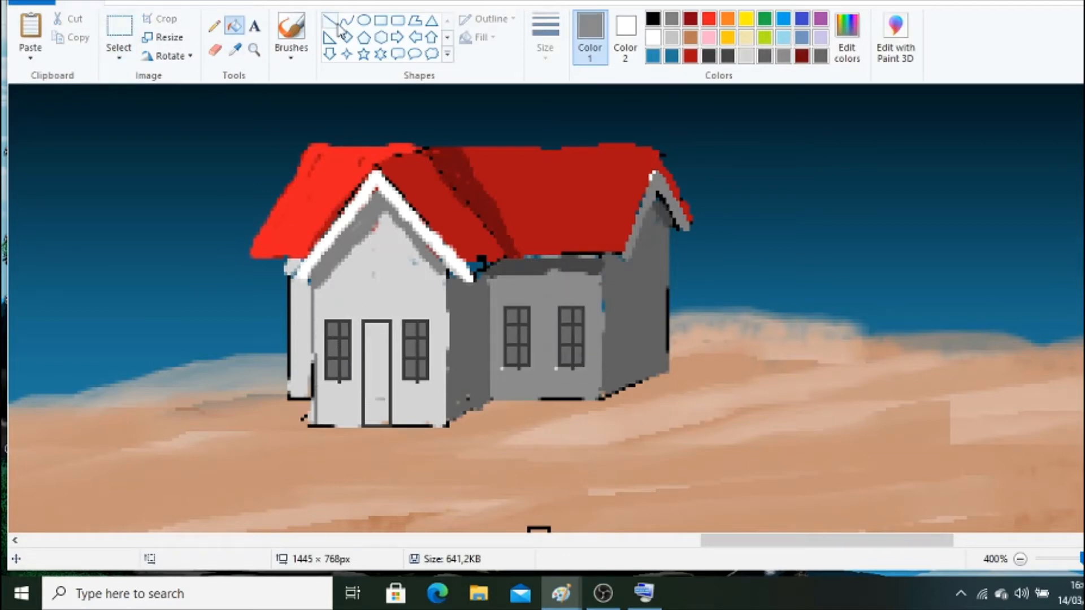
click(382, 329)
click(377, 367)
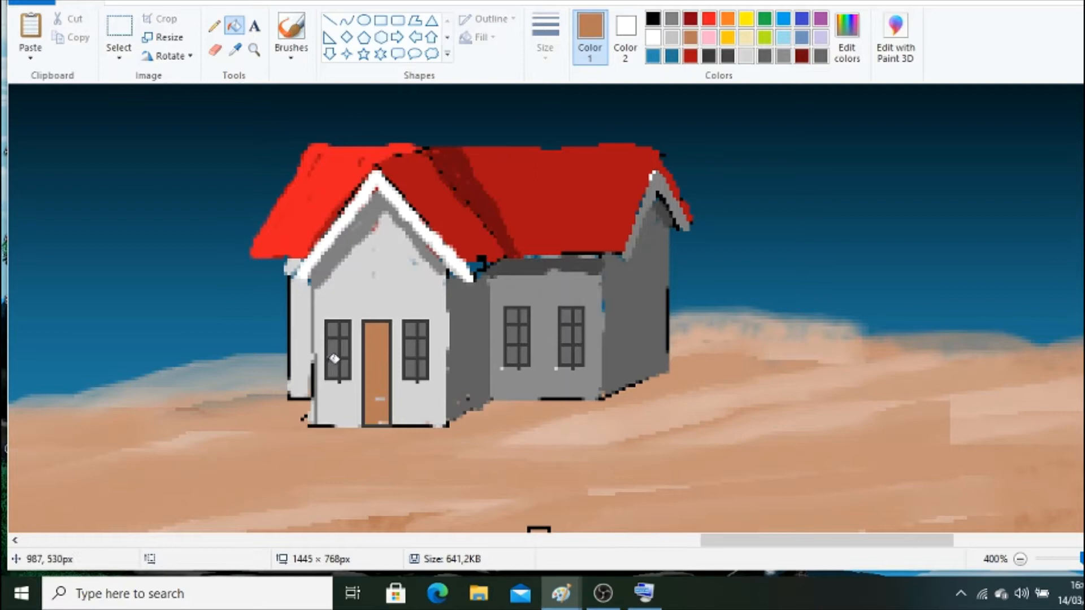
Paint a dark brown ground shadow along the base of the long wall and out to the right of the house.
click(1020, 559)
click(1019, 559)
click(1020, 560)
scroll(982, 527, up, 2)
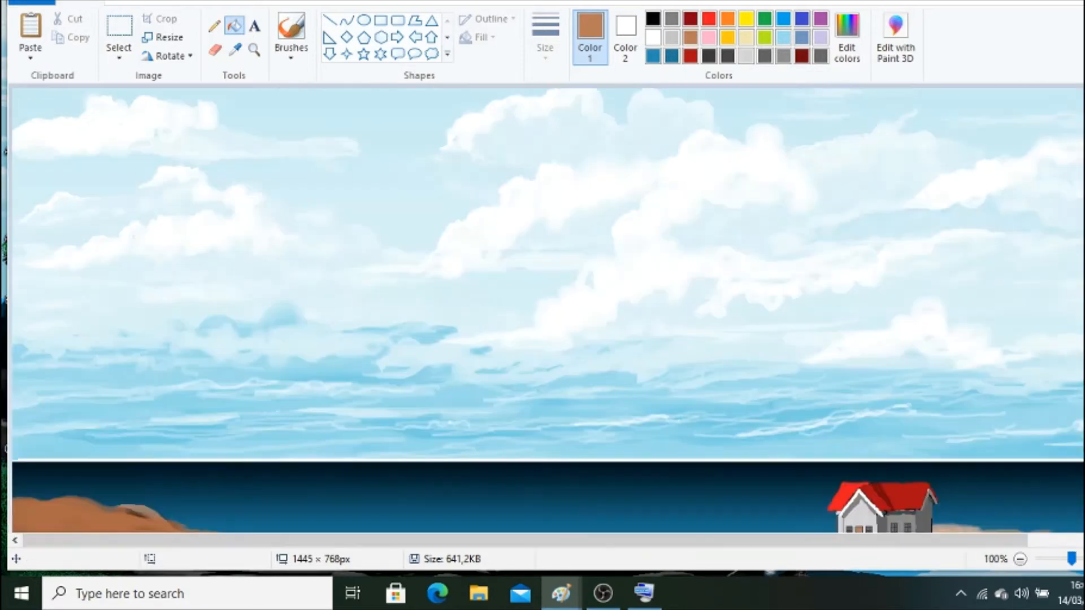
click(291, 34)
click(235, 49)
click(757, 427)
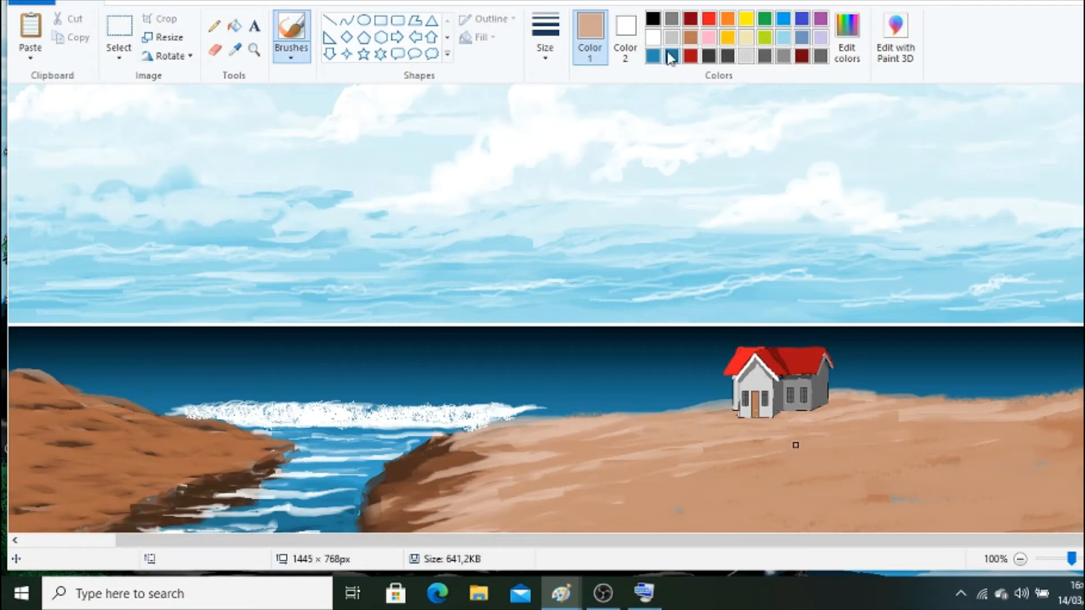
click(255, 49)
click(825, 370)
click(235, 49)
click(534, 379)
click(847, 40)
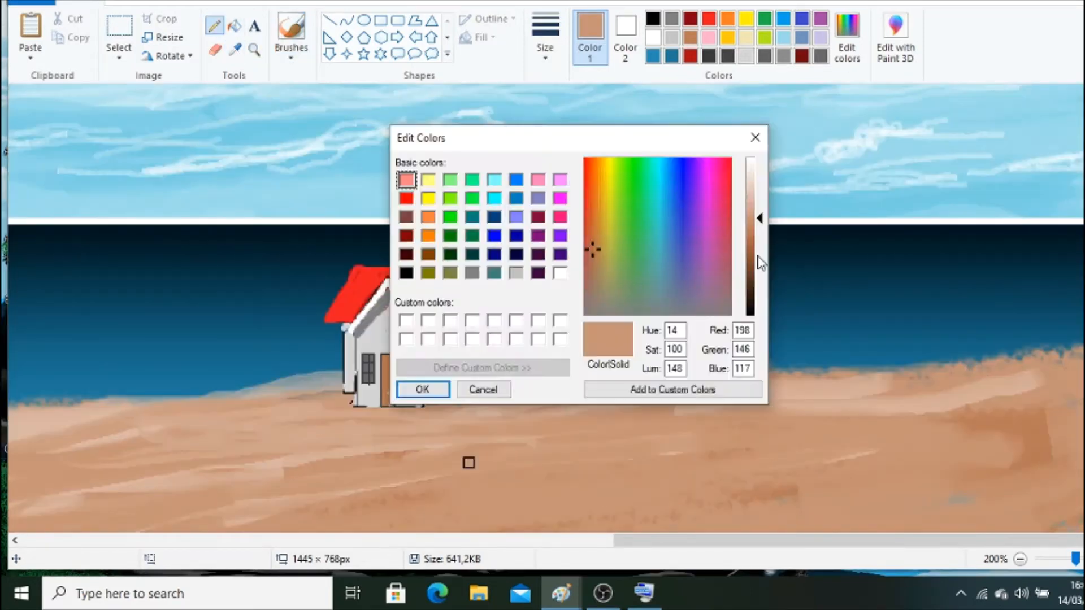
click(421, 387)
mouse_move(533, 379)
mouse_down()
mouse_move(602, 389)
mouse_move(517, 396)
mouse_move(549, 396)
mouse_move(568, 381)
mouse_up()
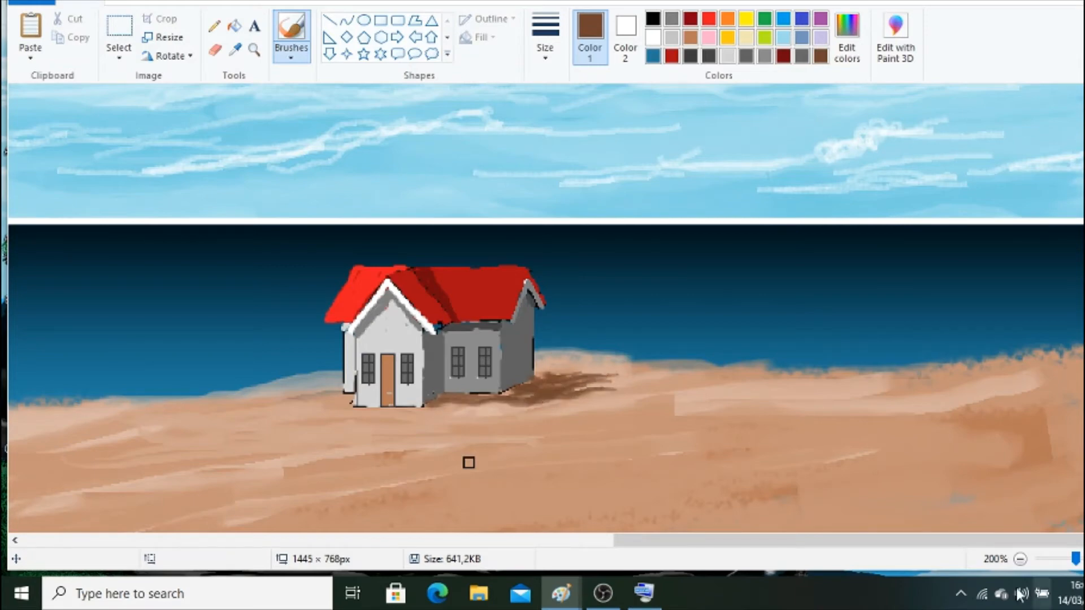
click(1020, 559)
click(1020, 559)
click(416, 20)
drag(531, 145, 515, 323)
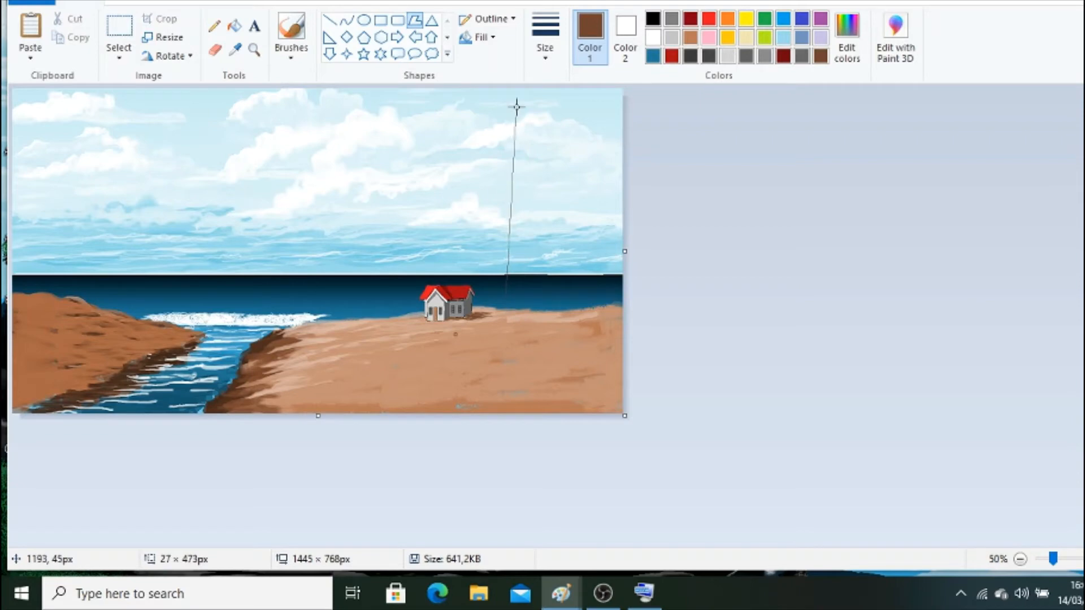
key(Escape)
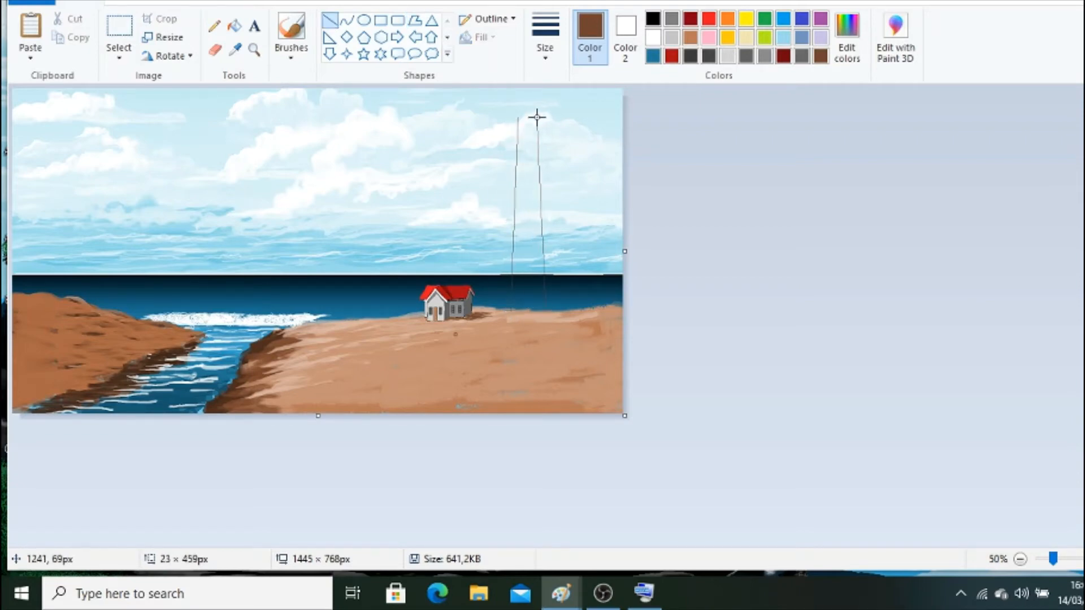
Outline a tall tapering tower about 460 px high on the land right of the house and trace it with thick grey lines.
click(563, 353)
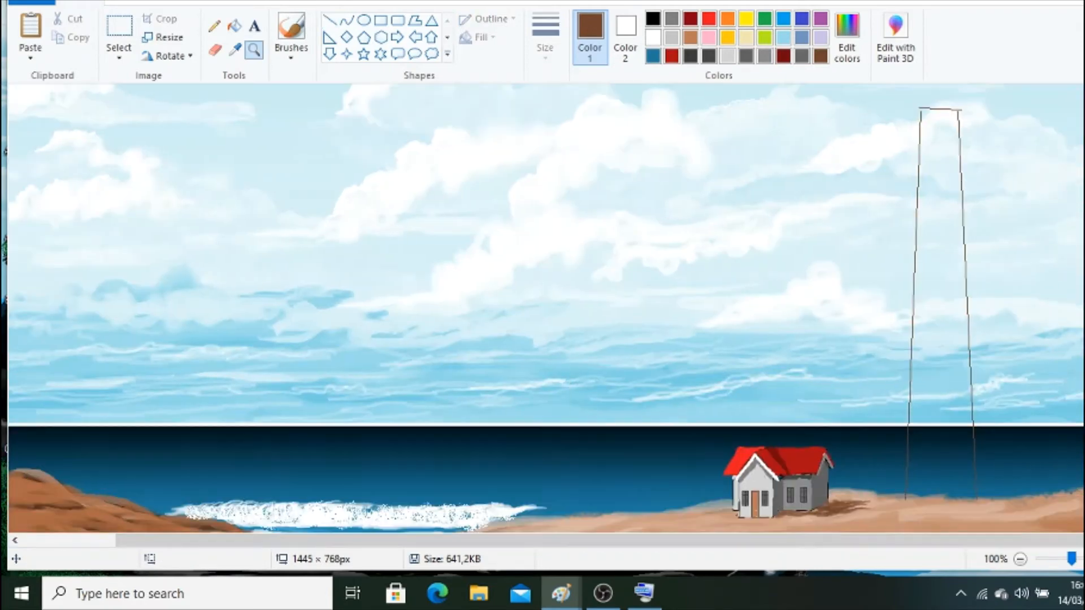
click(671, 19)
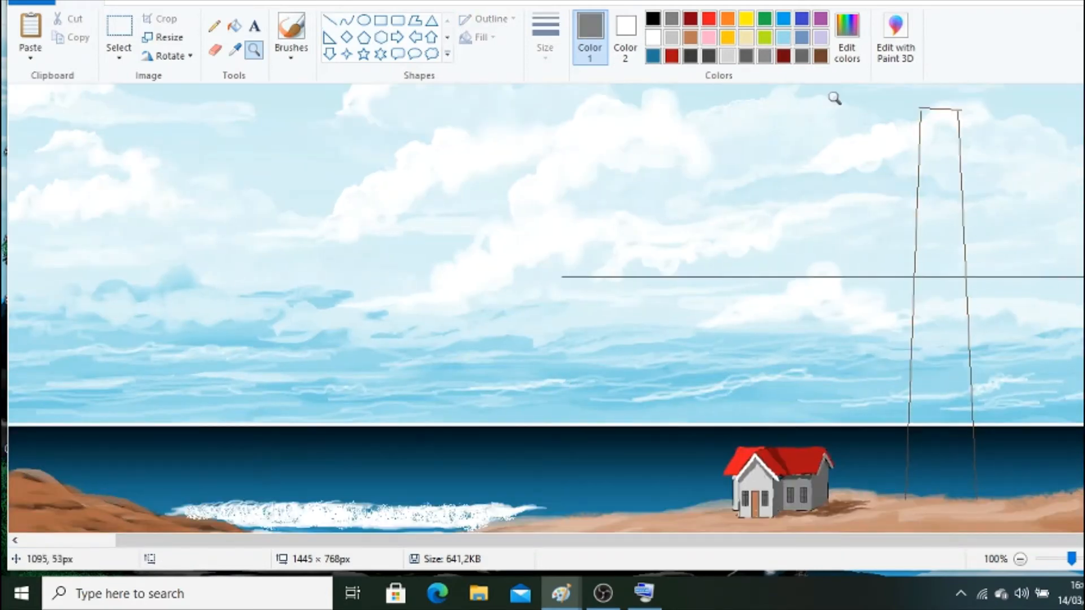
click(291, 28)
mouse_move(927, 490)
mouse_down()
mouse_move(930, 120)
mouse_move(916, 502)
mouse_move(957, 110)
mouse_move(927, 501)
mouse_move(939, 111)
mouse_up()
key(ctrl+z)
click(330, 20)
key(ctrl+plus)
key(ctrl+plus)
key(ctrl+plus)
Draw darker grey lines about 462 px tall down the middle and right part of the tower.
click(845, 34)
click(416, 387)
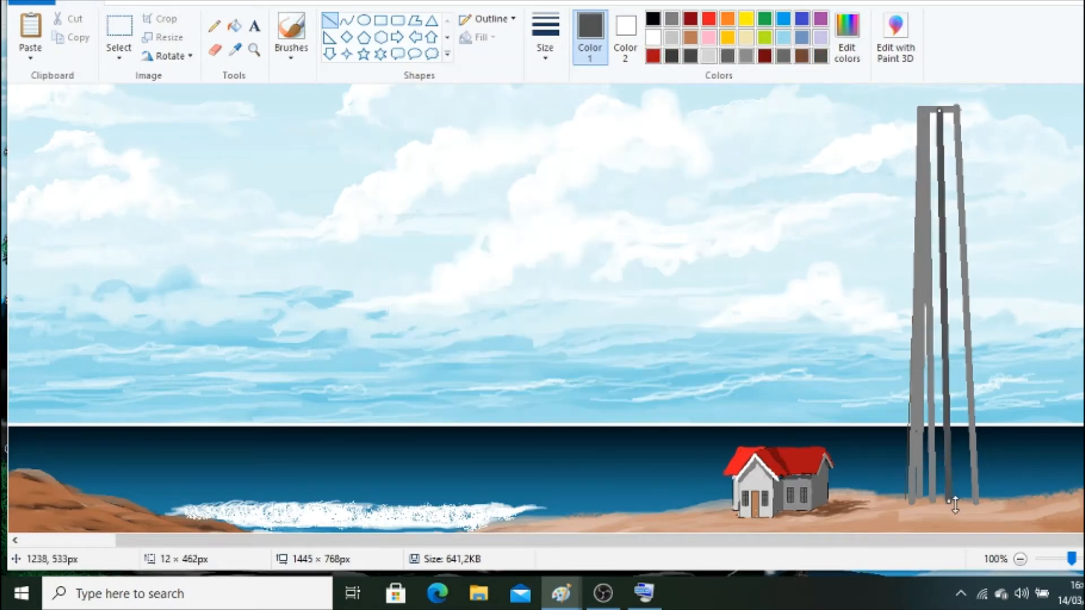
click(747, 56)
drag(946, 444, 960, 444)
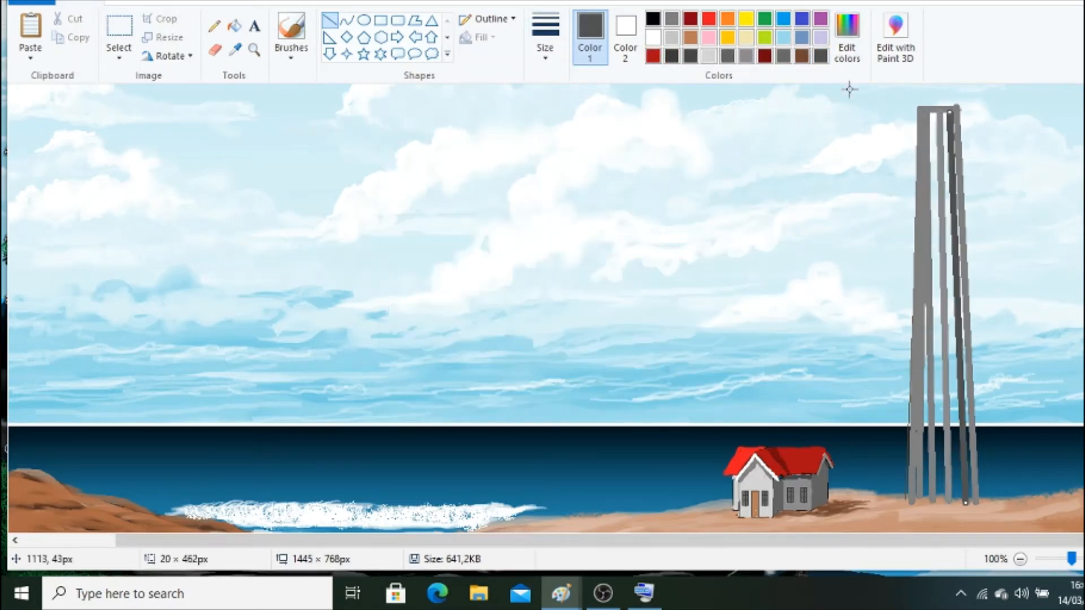
click(845, 34)
click(419, 387)
click(801, 55)
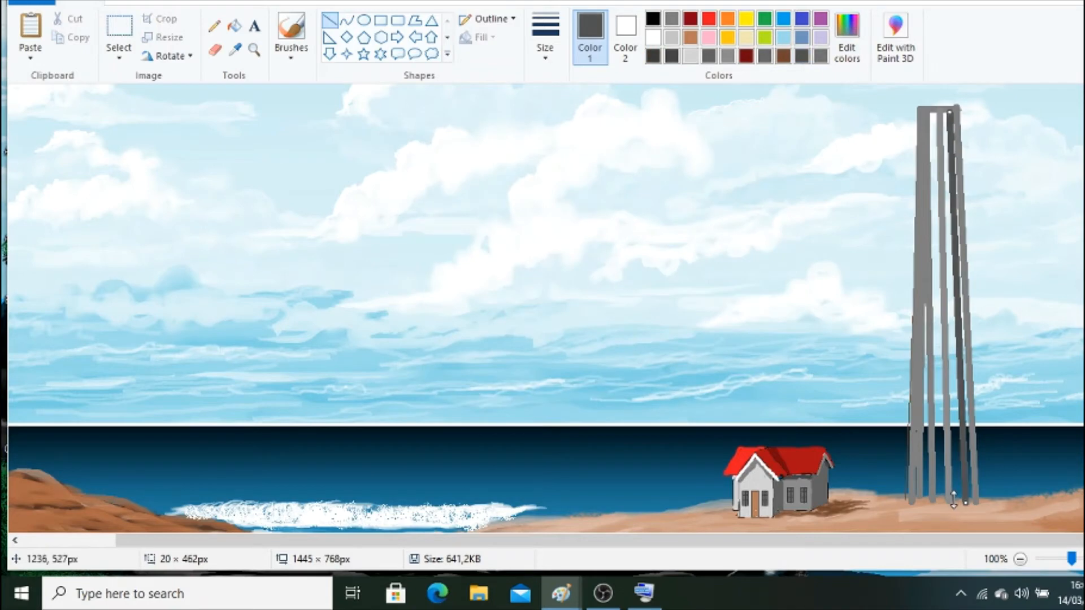
drag(950, 500, 947, 111)
Fill the tower's right side with dark grey and its left side with mid-grey using the thickest brush.
click(291, 27)
click(545, 40)
click(581, 191)
mouse_move(968, 497)
mouse_down()
mouse_move(960, 301)
mouse_move(960, 314)
mouse_move(977, 230)
mouse_move(961, 195)
mouse_up()
click(235, 49)
click(939, 299)
mouse_move(939, 299)
mouse_down()
mouse_move(940, 372)
mouse_move(923, 312)
mouse_move(931, 112)
mouse_up()
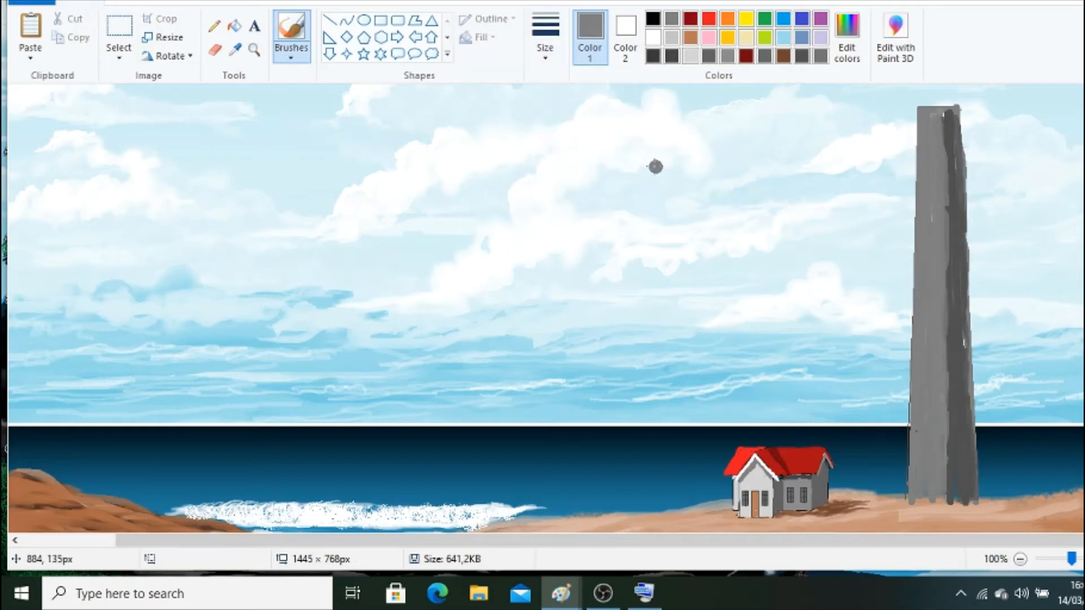
Straighten the tower's right edge with a thick dark grey line about 465 px tall and cover a gap with a 117 px line.
click(235, 49)
click(938, 348)
click(330, 20)
drag(956, 369, 979, 500)
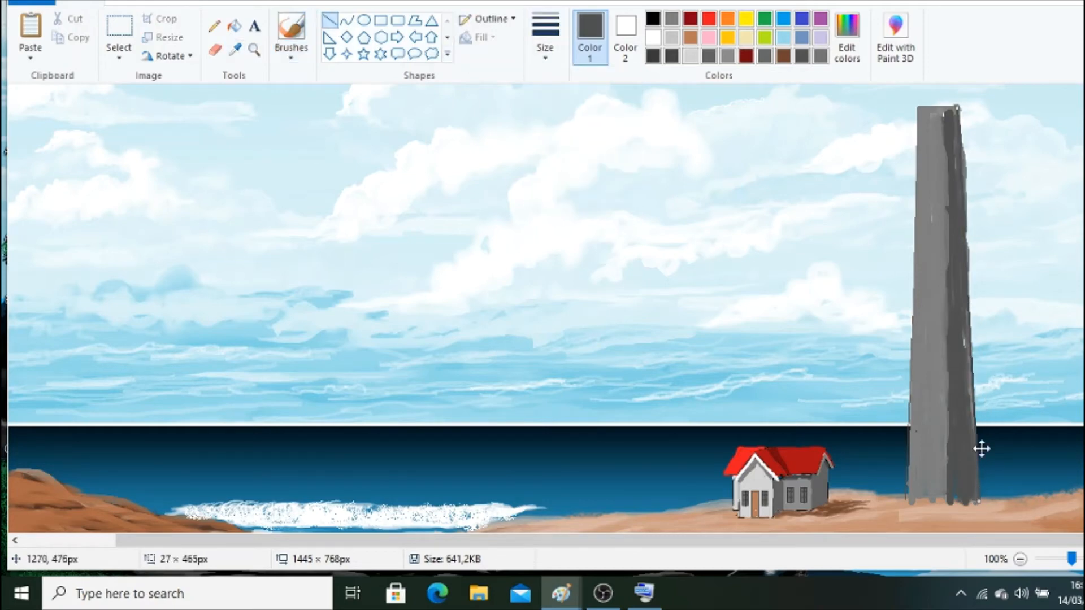
click(545, 40)
click(576, 185)
click(235, 49)
click(961, 308)
drag(963, 319, 970, 417)
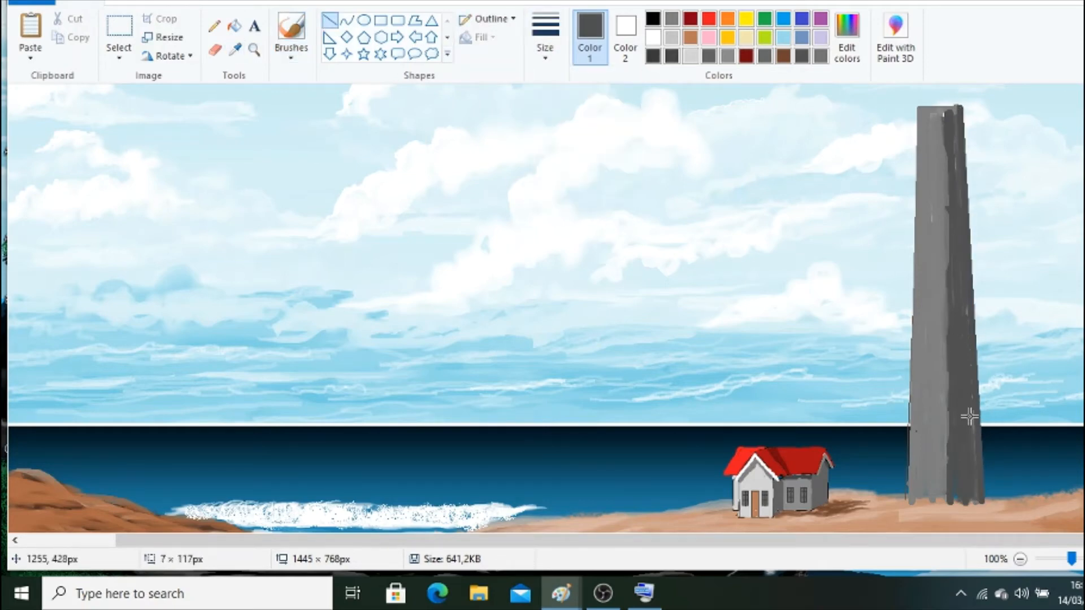
Blend the tower's light and dark sides with long vertical brush strokes in a slightly darkened sampled grey.
click(238, 52)
click(932, 254)
click(847, 36)
drag(763, 240, 763, 255)
click(422, 388)
click(291, 28)
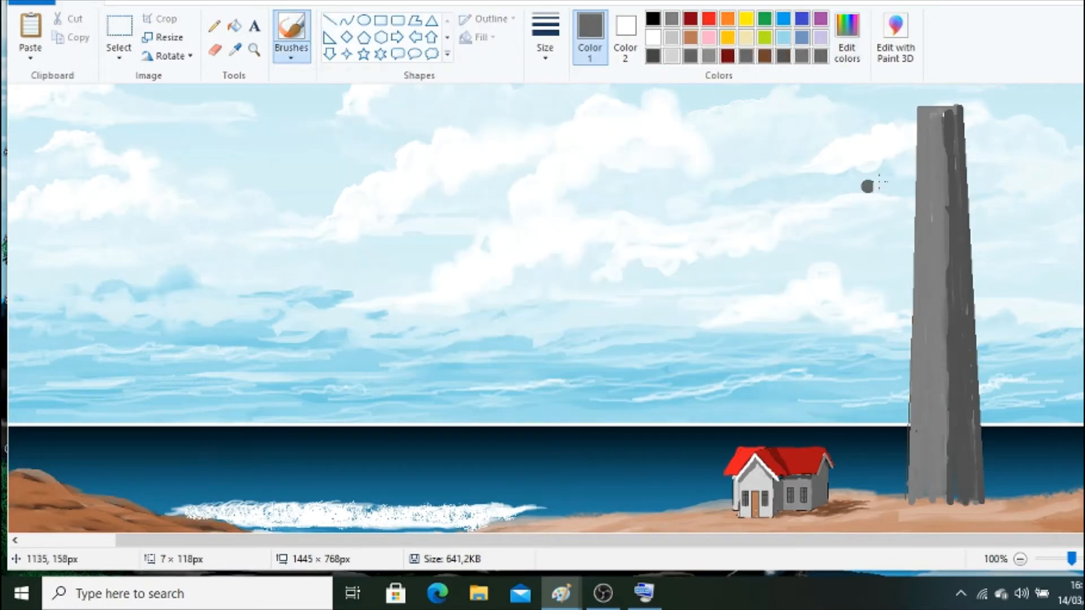
mouse_move(945, 126)
mouse_down()
mouse_move(935, 270)
mouse_move(960, 330)
mouse_move(954, 322)
mouse_move(938, 498)
mouse_up()
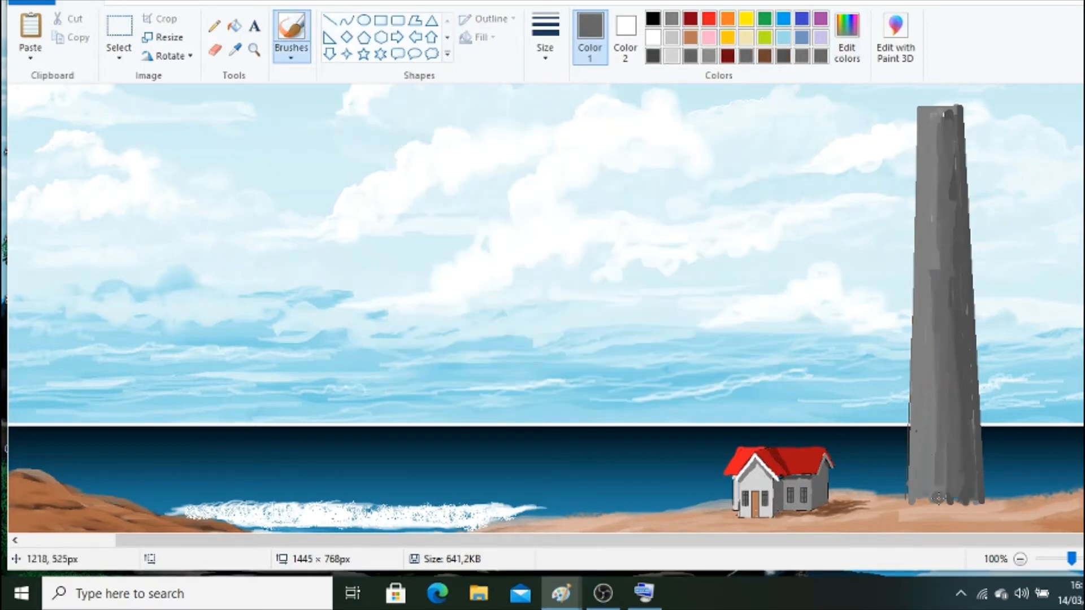
drag(937, 220, 950, 339)
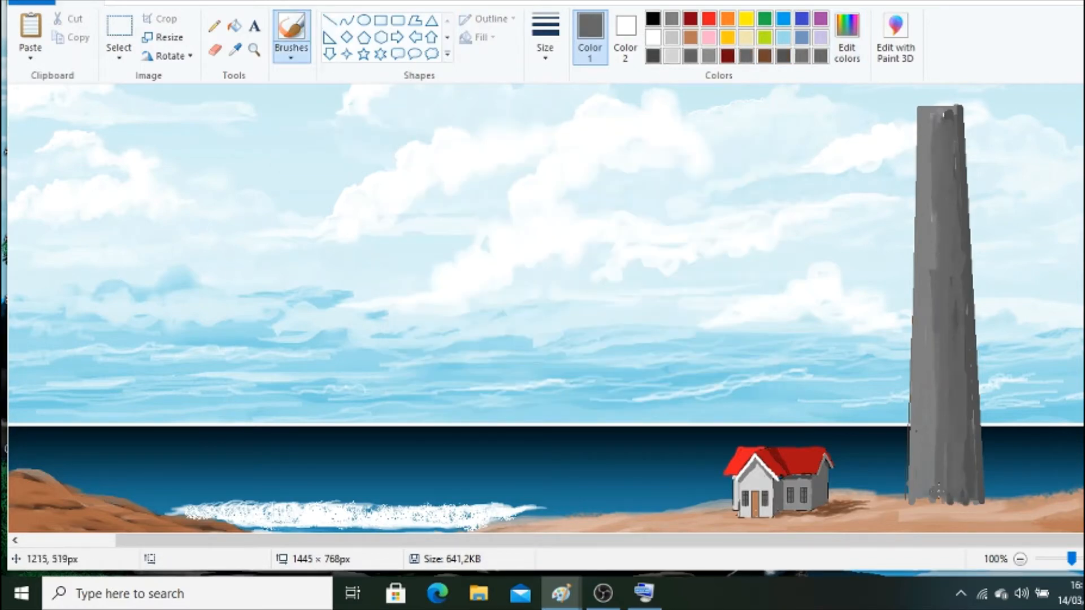
Draw a thin light grey line about 459 px tall along the tower's left edge.
click(545, 43)
click(575, 88)
click(671, 55)
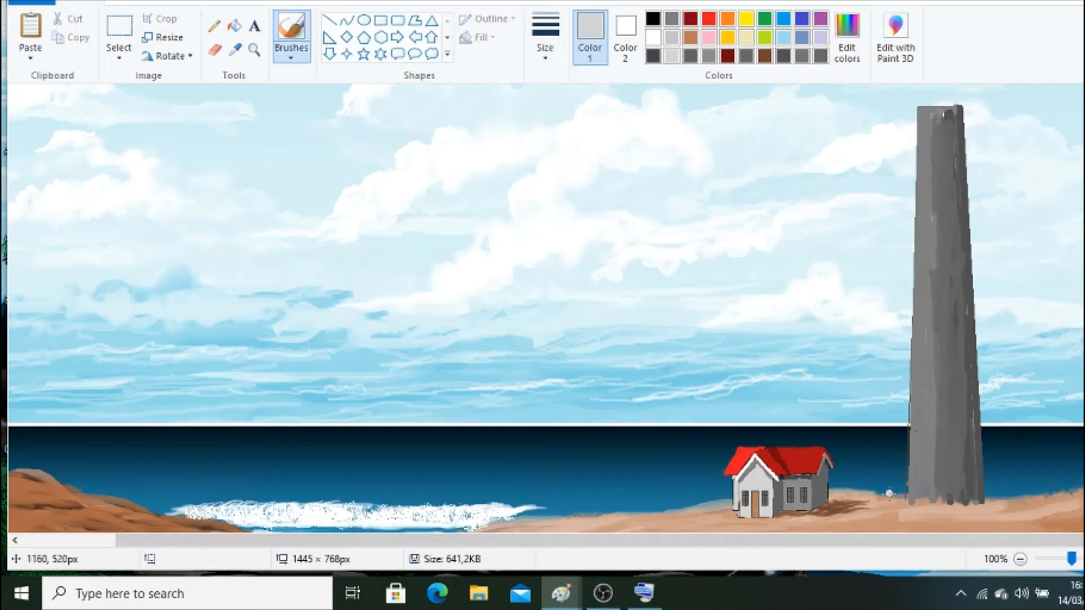
click(545, 45)
click(328, 22)
drag(917, 106, 908, 495)
click(545, 45)
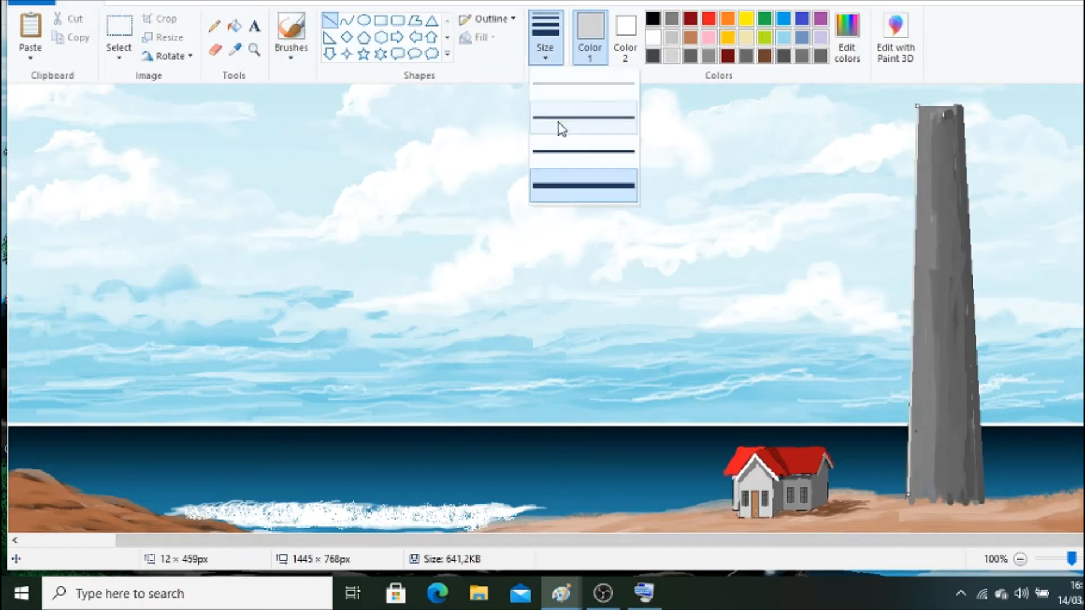
click(559, 125)
Brush light grey highlight strokes along the lower part of the tower's left edge.
click(291, 31)
click(254, 49)
click(904, 406)
click(291, 55)
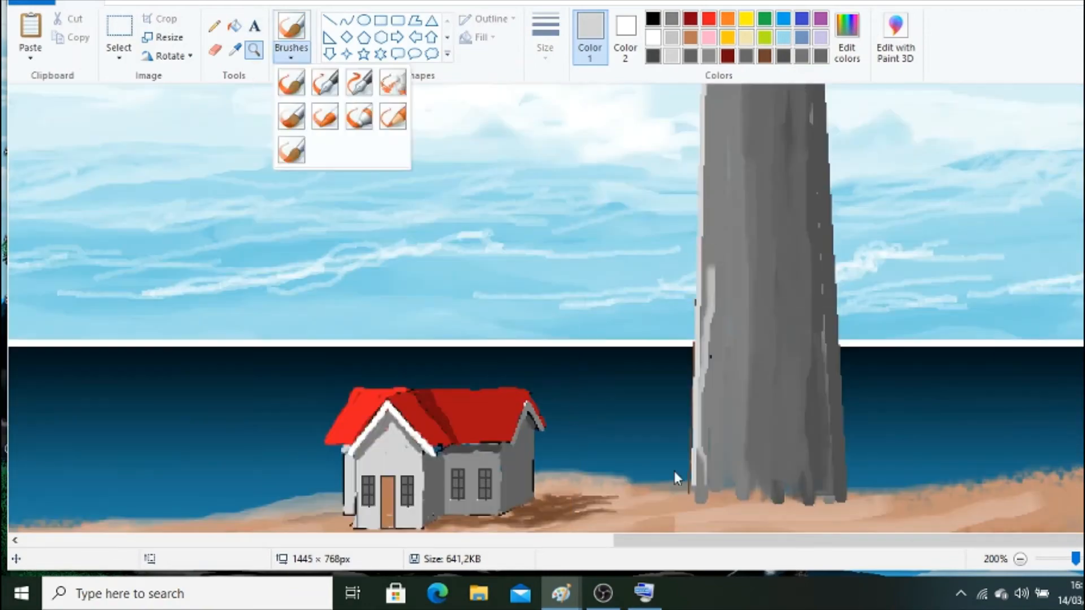
click(676, 476)
click(291, 28)
drag(707, 484, 701, 396)
Extend the light grey highlight along the middle and upper parts of the tower's left edge.
scroll(692, 403, up, 5)
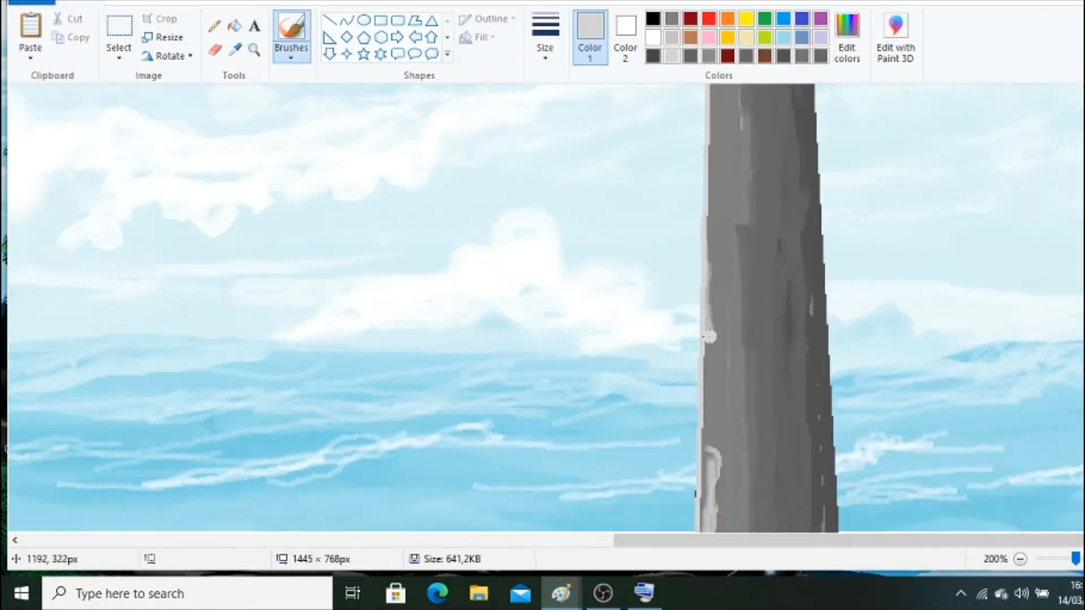
drag(709, 336, 706, 497)
scroll(706, 497, up, 5)
drag(715, 142, 713, 463)
scroll(713, 463, down, 3)
drag(706, 309, 712, 510)
drag(710, 241, 715, 370)
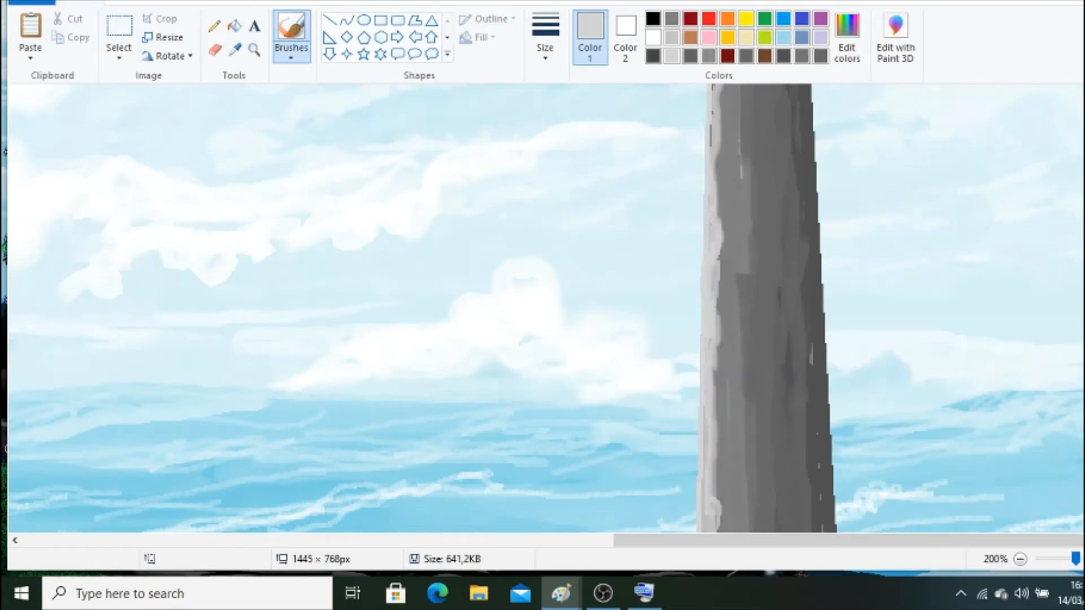
Brush a light grey highlight down the tower's upper left edge and draw a black window outline about 9 x 19 px near its top.
scroll(546, 308, up, 4)
drag(715, 204, 715, 398)
click(653, 19)
click(380, 20)
drag(751, 239, 770, 275)
Fill the small window near the tower's top with a near-black grey.
click(233, 25)
click(846, 37)
click(419, 387)
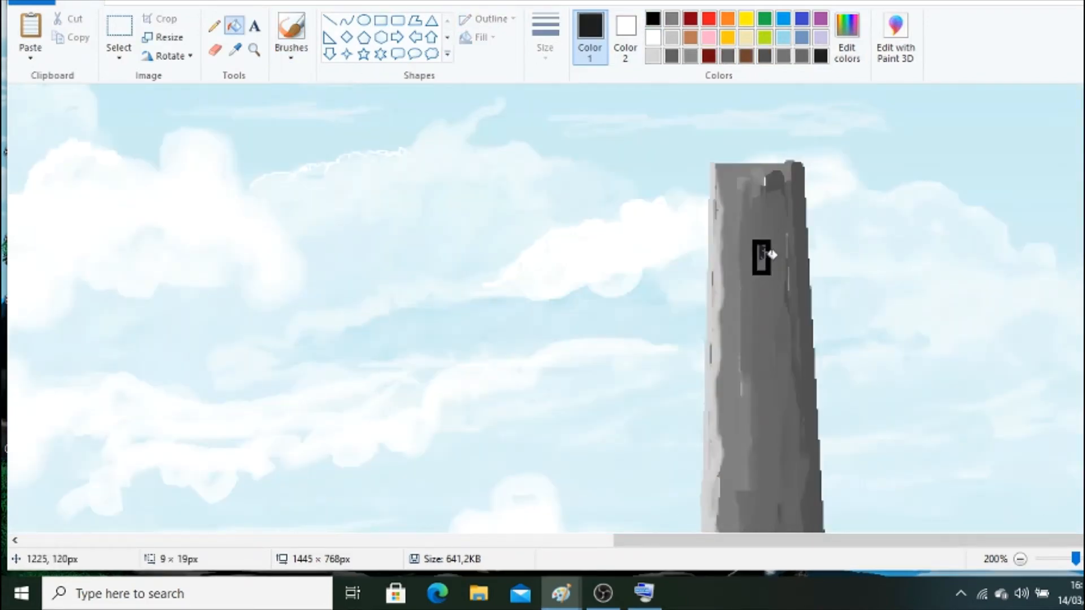
click(762, 255)
click(1019, 559)
click(1020, 559)
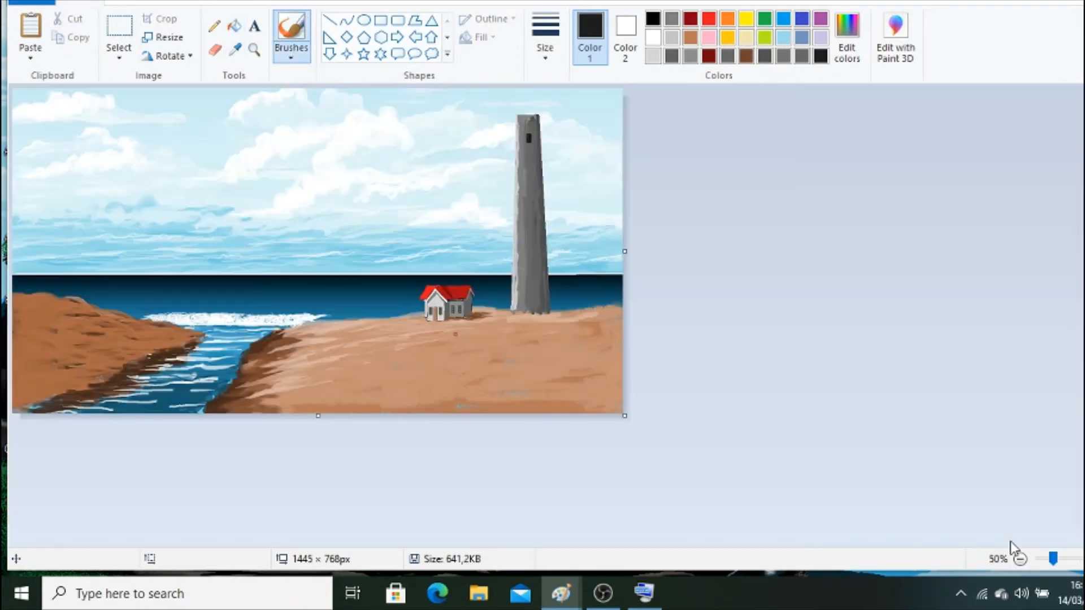
Draw a near-black rectangle outline about 83 x 47 px over the tower's top as the lantern room frame.
click(255, 50)
click(612, 186)
click(381, 20)
drag(996, 151, 994, 150)
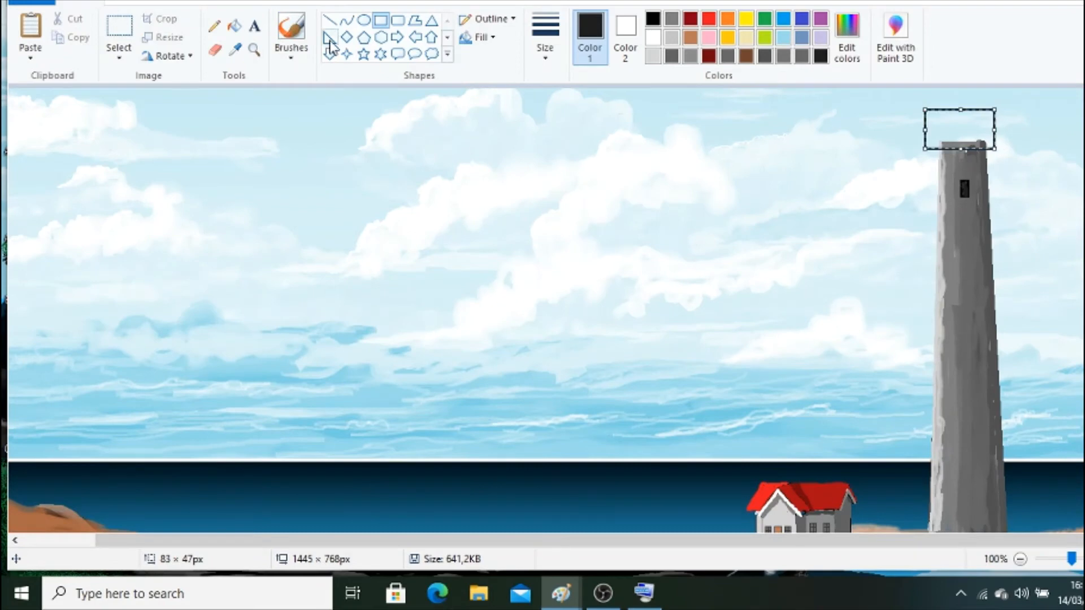
Draw a triangle about 97 x 31 px and position it on top of the rectangle as the roof outline.
click(432, 24)
mouse_move(898, 98)
mouse_down()
mouse_move(902, 122)
mouse_move(962, 122)
mouse_move(999, 104)
mouse_up()
key(Up)
key(Up)
key(Up)
key(Up)
key(Up)
key(Up)
key(Up)
key(Up)
key(Up)
key(Up)
key(Up)
key(Up)
key(Up)
key(Up)
key(Up)
key(Right)
key(Right)
key(Right)
key(Right)
key(Right)
key(Right)
key(Right)
key(Right)
key(Right)
key(Right)
key(Right)
key(Right)
key(Right)
key(Right)
key(Right)
key(Right)
key(Right)
key(Right)
key(Right)
key(Right)
drag(915, 113, 918, 112)
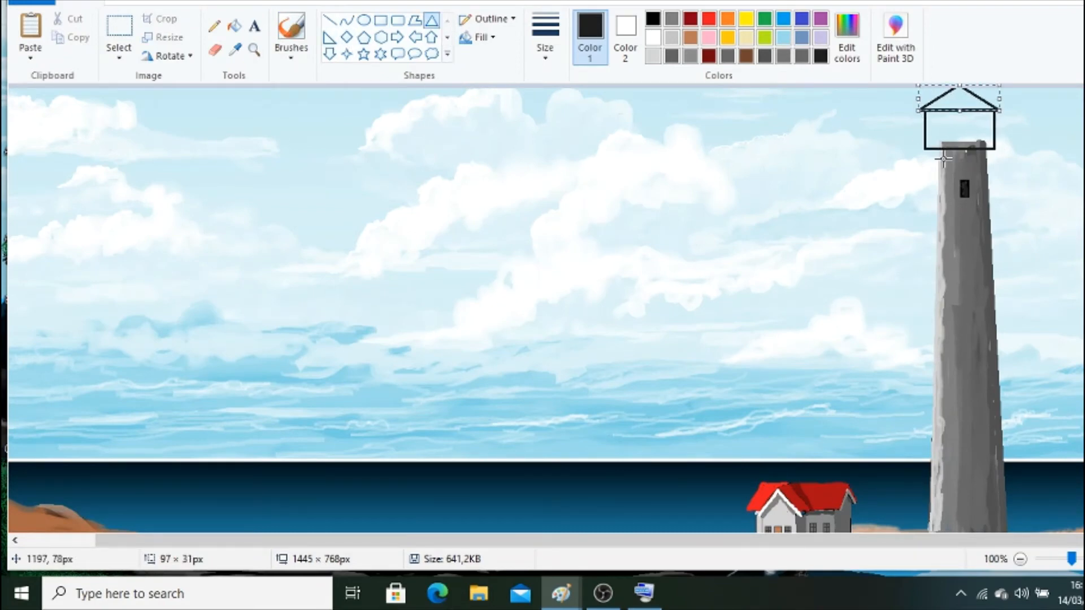
Block in the lower part of the lantern room frame as a solid near-black balcony band.
click(251, 52)
click(960, 189)
click(960, 189)
click(381, 21)
mouse_move(446, 236)
mouse_down()
mouse_move(555, 263)
mouse_move(521, 248)
mouse_move(629, 251)
mouse_move(526, 256)
mouse_up()
click(214, 26)
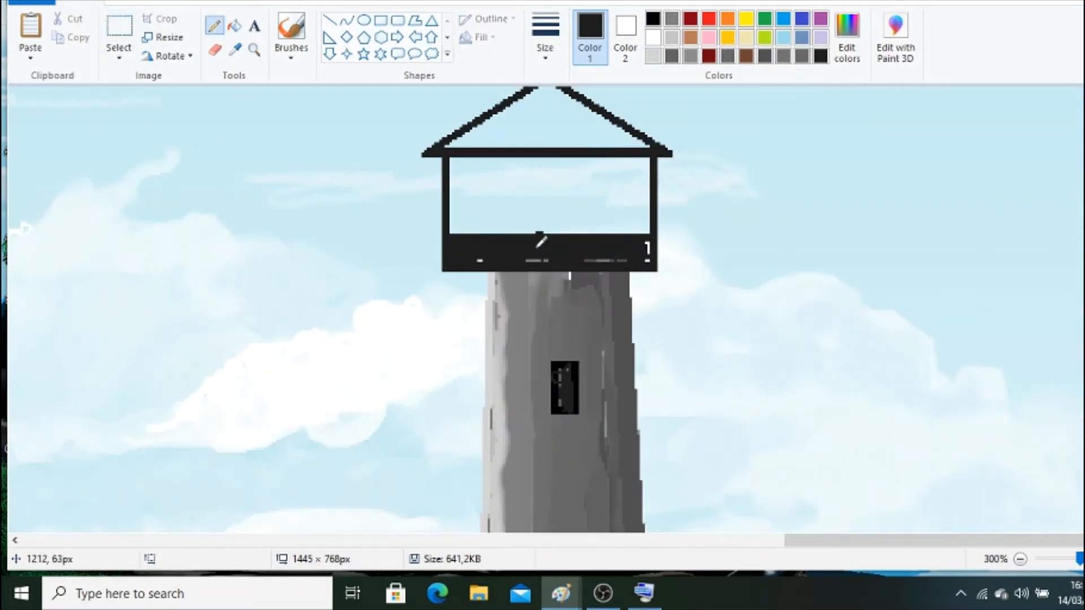
Draw nested near-black rectangles inside the frame, the outer one about 49 x 35 px, to form vertical window posts.
click(381, 21)
mouse_move(494, 153)
mouse_down()
mouse_move(585, 234)
mouse_move(614, 234)
mouse_up()
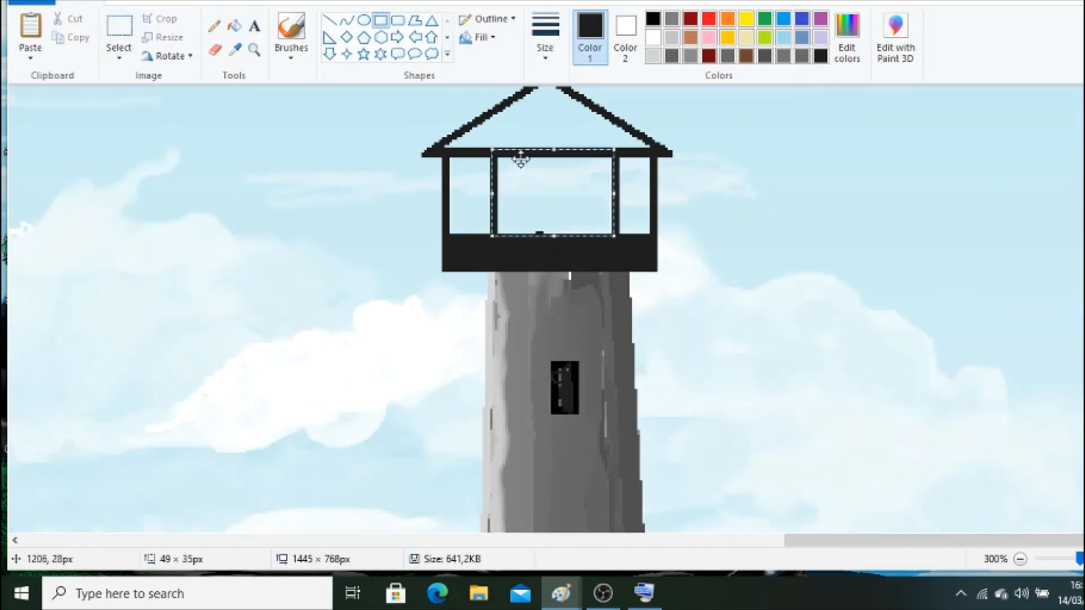
click(381, 21)
mouse_move(517, 153)
mouse_down()
mouse_move(588, 233)
mouse_move(567, 232)
mouse_up()
click(513, 119)
drag(546, 193, 566, 193)
click(631, 186)
Paint out the frame's outer walls in sampled sky blue and draw a thin black railing line across the balcony.
click(234, 50)
click(243, 101)
click(214, 25)
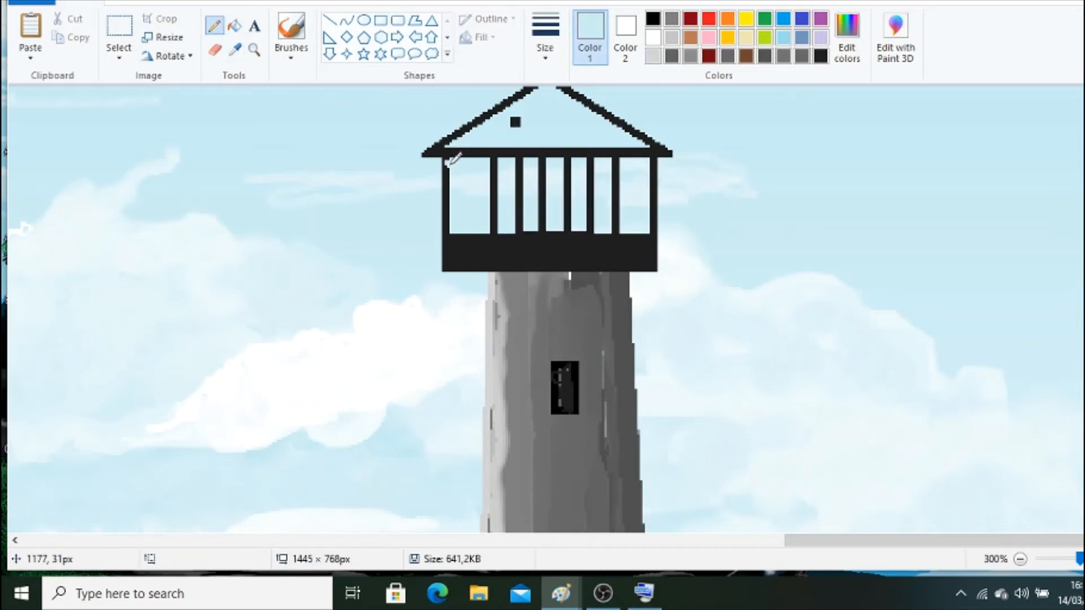
click(346, 21)
drag(443, 214, 660, 209)
click(653, 19)
drag(442, 223, 654, 220)
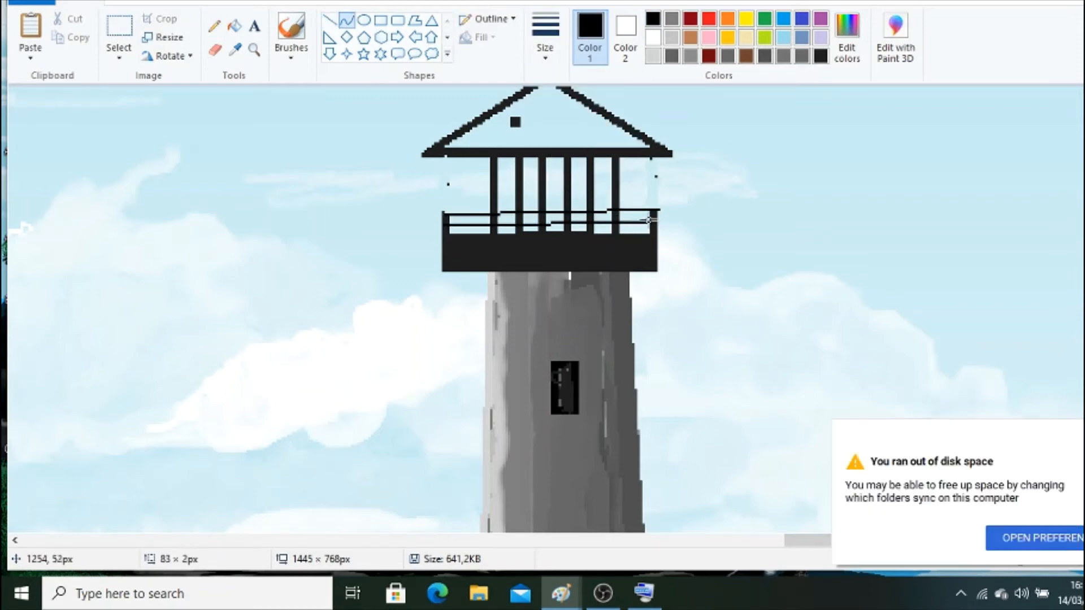
click(656, 202)
key(ctrl+z)
drag(443, 225, 653, 224)
click(545, 172)
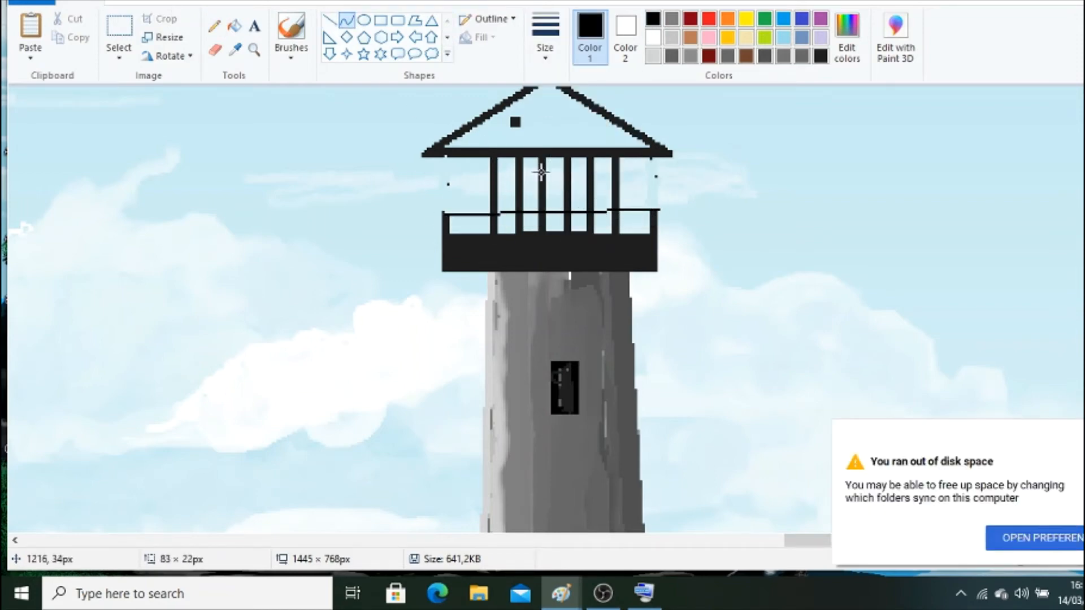
key(ctrl+z)
Draw a straight black lower rail along the balcony and a straight line across the tops of the window posts.
click(329, 21)
drag(444, 227, 608, 227)
drag(496, 169, 615, 170)
Mix a dark grey with luminance 60 and paint the lantern room's wall above and below the windows.
click(671, 19)
click(847, 36)
drag(758, 239, 758, 282)
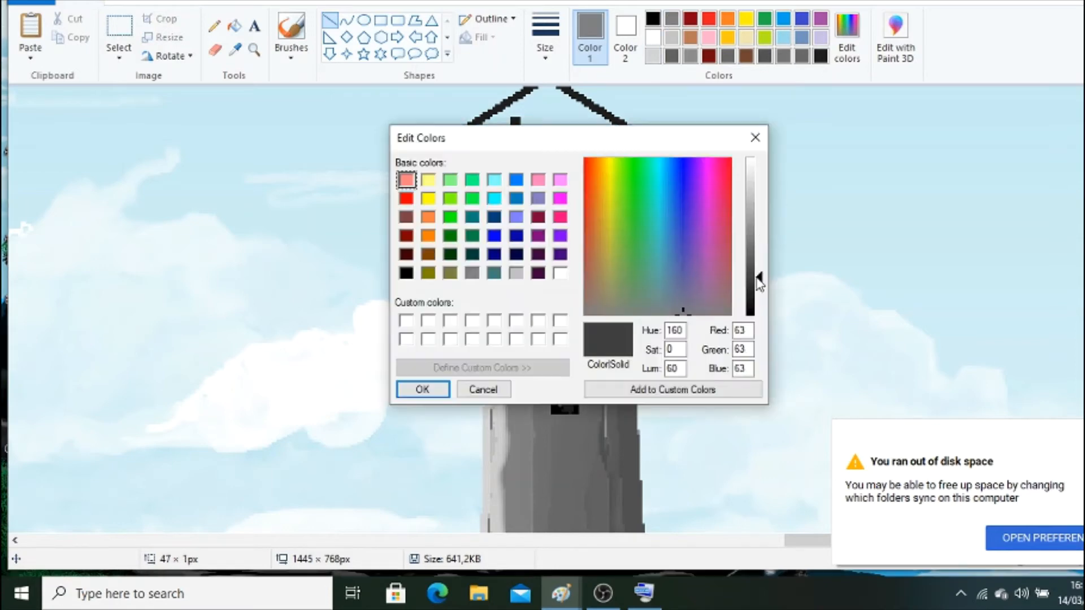
click(421, 388)
click(215, 25)
drag(499, 163, 592, 163)
mouse_move(500, 221)
mouse_down()
mouse_move(620, 227)
mouse_move(609, 209)
mouse_up()
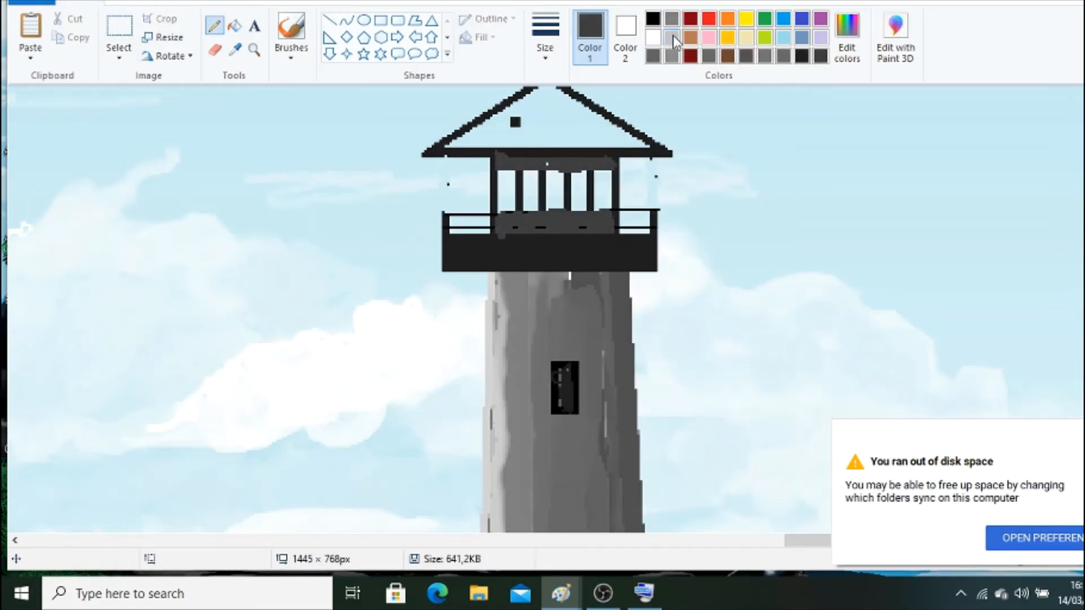
Finish the dark grey lantern room wall around the windows and paint its five window panes lavender.
scroll(497, 186, up, 2)
mouse_move(263, 175)
mouse_down()
mouse_move(435, 172)
mouse_move(372, 164)
mouse_up()
mouse_move(491, 149)
mouse_down()
mouse_move(200, 224)
mouse_move(270, 231)
mouse_move(263, 167)
mouse_move(260, 230)
mouse_move(311, 254)
mouse_move(429, 259)
mouse_up()
click(821, 38)
mouse_move(437, 189)
mouse_down()
mouse_move(448, 248)
mouse_move(445, 225)
mouse_up()
drag(384, 186, 394, 234)
mouse_move(327, 186)
mouse_down()
mouse_move(361, 185)
mouse_move(283, 249)
mouse_up()
drag(217, 181, 237, 231)
Paint the tower's triangular roof dark red.
scroll(282, 226, up, 2)
click(690, 18)
mouse_move(34, 238)
mouse_down()
mouse_move(488, 153)
mouse_move(107, 237)
mouse_move(581, 229)
mouse_move(146, 226)
mouse_move(545, 220)
mouse_move(475, 152)
mouse_move(559, 226)
mouse_move(135, 175)
mouse_move(282, 215)
mouse_move(395, 175)
mouse_up()
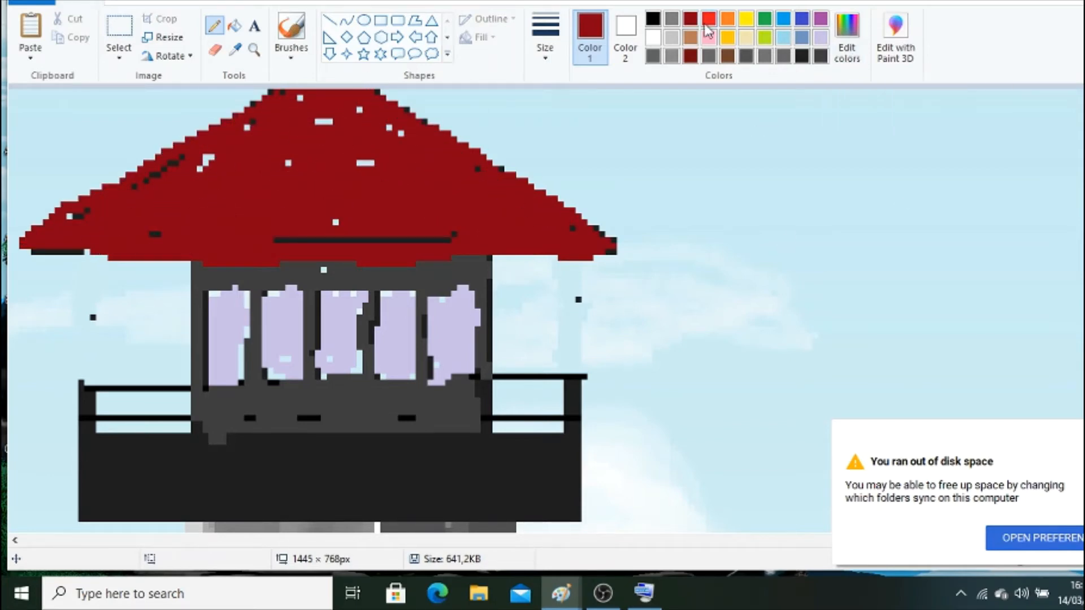
drag(200, 168, 212, 157)
Mix a darker red and shade the right side of the tower's roof with it.
click(846, 42)
click(756, 283)
click(420, 401)
mouse_move(349, 96)
mouse_down()
mouse_move(482, 174)
mouse_move(405, 160)
mouse_move(444, 179)
mouse_move(437, 143)
mouse_move(534, 210)
mouse_move(450, 224)
mouse_move(477, 208)
mouse_move(485, 241)
mouse_up()
Paint the balcony's left edge light grey and its left part mid grey, using shades sampled from the tower.
scroll(481, 246, down, 3)
click(235, 50)
click(194, 401)
mouse_move(81, 240)
mouse_down()
mouse_move(81, 278)
mouse_move(188, 361)
mouse_move(123, 341)
mouse_move(214, 328)
mouse_move(243, 351)
mouse_move(322, 353)
mouse_up()
click(235, 49)
click(243, 395)
Cover the balcony band with very dark red and round off its lower edge.
click(820, 55)
mouse_move(85, 373)
mouse_down()
mouse_move(299, 354)
mouse_move(98, 308)
mouse_move(217, 309)
mouse_move(106, 343)
mouse_move(256, 360)
mouse_move(171, 373)
mouse_move(537, 363)
mouse_up()
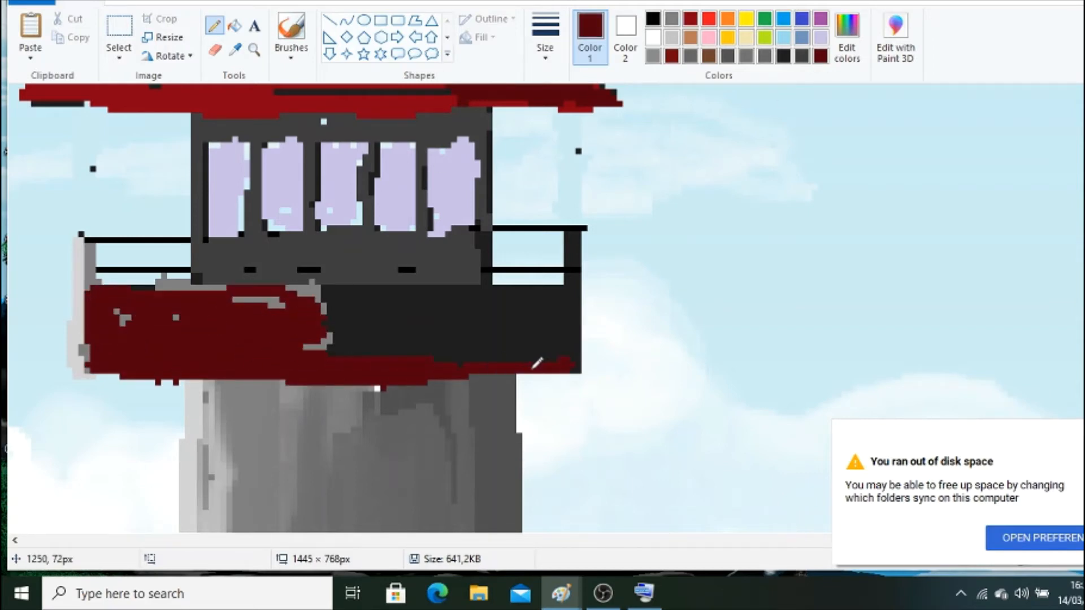
mouse_move(536, 303)
mouse_down()
mouse_move(543, 348)
mouse_move(222, 342)
mouse_move(367, 281)
mouse_move(516, 380)
mouse_up()
Draw black upper and lower rails about 58 px and 54 px long across the front of the lantern room.
click(333, 22)
drag(172, 240, 513, 228)
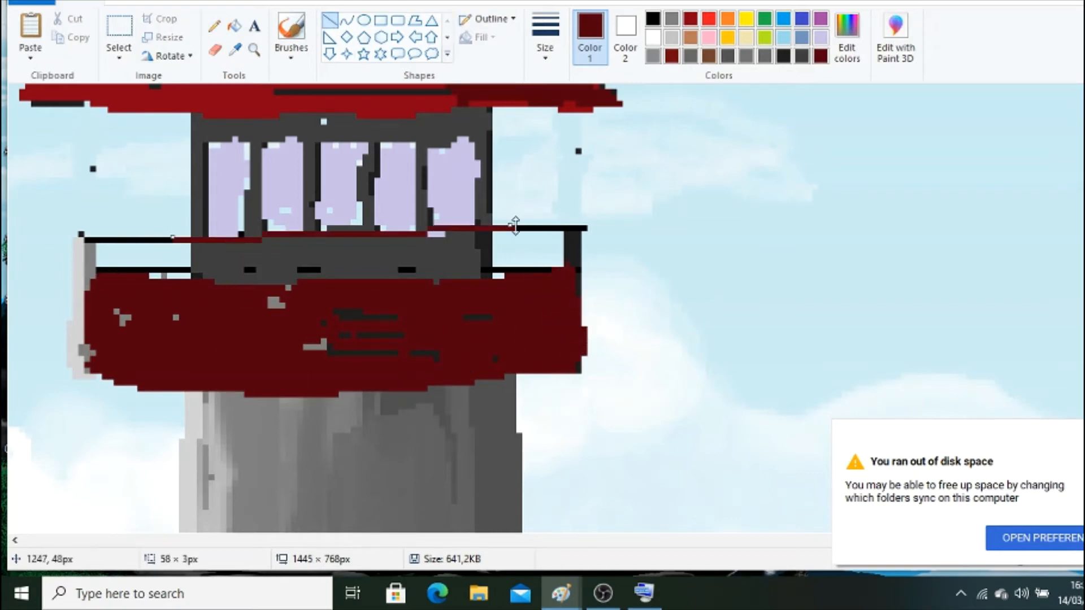
click(652, 20)
click(450, 245)
drag(186, 269, 500, 269)
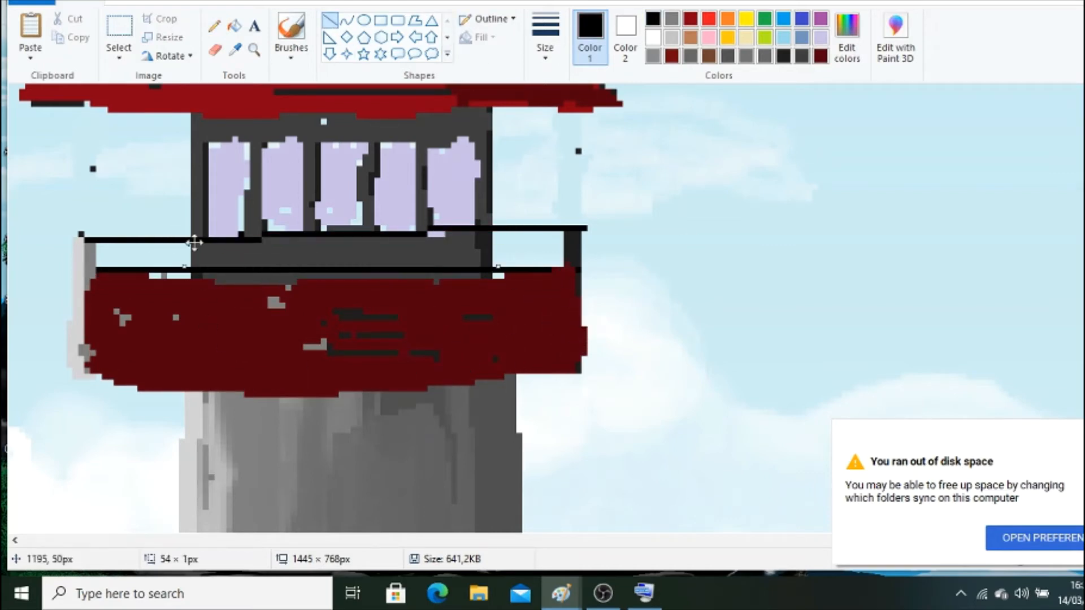
Draw evenly spaced vertical black posts, about 9 px tall, between the balcony's rails.
drag(168, 238, 169, 282)
drag(380, 250, 383, 237)
drag(475, 273, 475, 226)
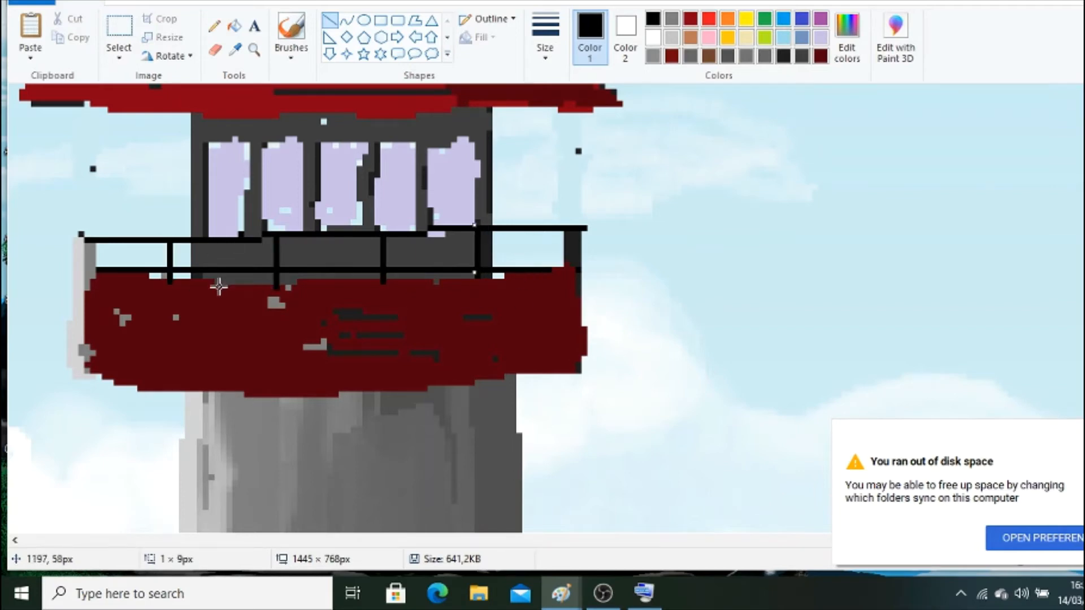
drag(330, 285, 330, 237)
drag(430, 280, 428, 229)
Sample the balcony's dark red, brighten it and paint the left part of the balcony with the lighter red.
click(235, 50)
click(509, 316)
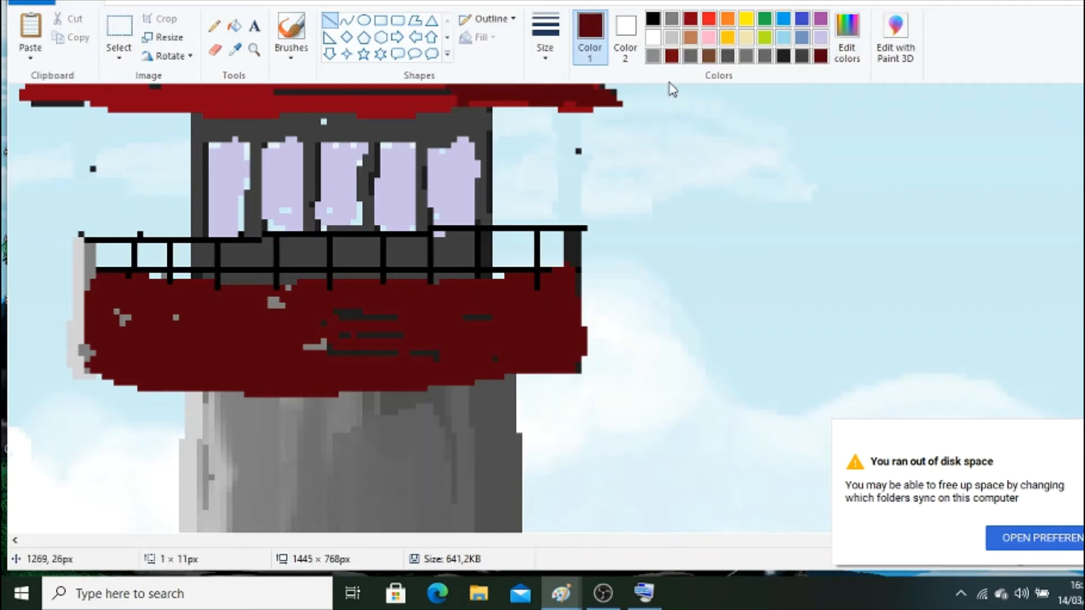
click(846, 37)
drag(756, 287, 751, 249)
click(422, 388)
click(215, 26)
mouse_move(85, 243)
mouse_down()
mouse_move(229, 380)
mouse_move(319, 300)
mouse_up()
Dismiss the disk space notification and view the whole painting at 50%.
click(1077, 438)
click(1020, 561)
click(1020, 560)
click(1019, 561)
click(1019, 560)
click(1020, 561)
click(1019, 560)
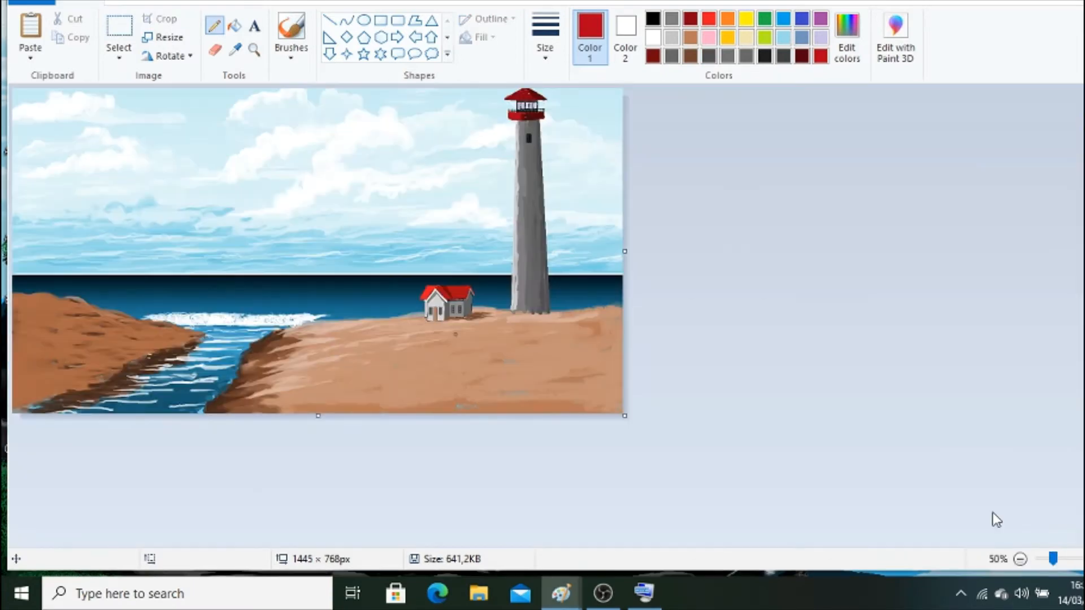
Draw a small black door rectangle at the right side of the tower's base with a thicker outline.
click(254, 52)
click(525, 295)
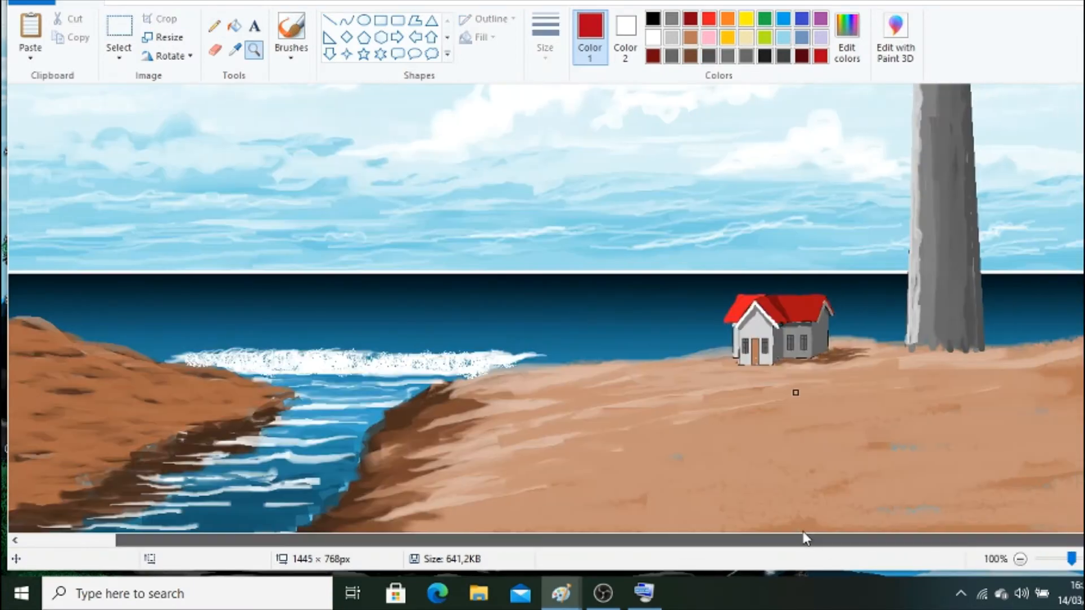
click(381, 23)
click(653, 19)
drag(983, 348, 981, 332)
click(545, 40)
click(574, 190)
click(932, 389)
Mix a very dark grey with luminance 34 and fill the tower's door with it.
click(233, 27)
click(846, 37)
drag(758, 238, 758, 293)
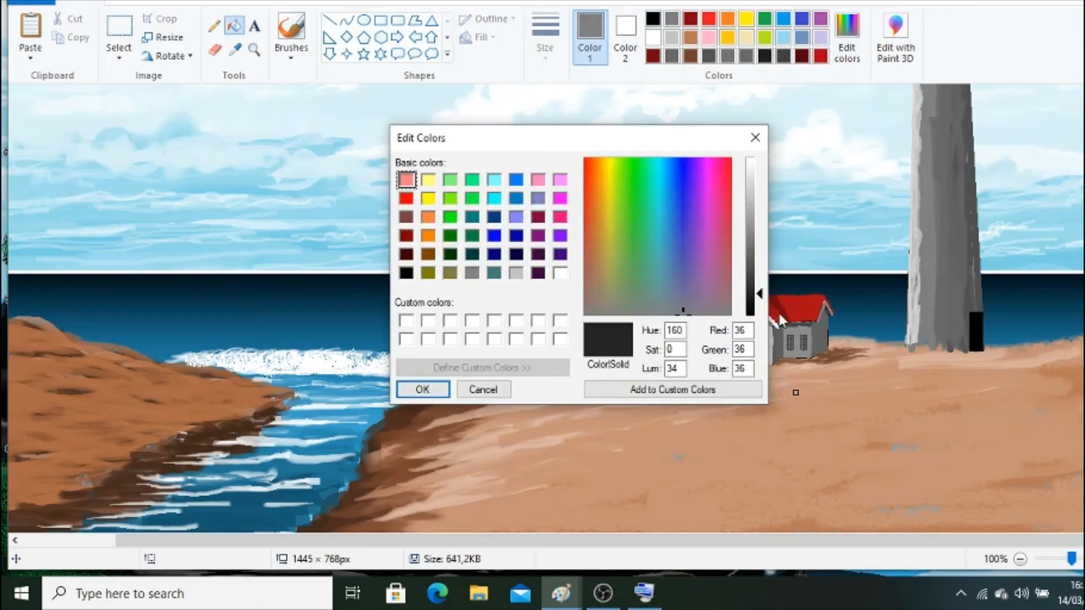
click(422, 388)
click(976, 333)
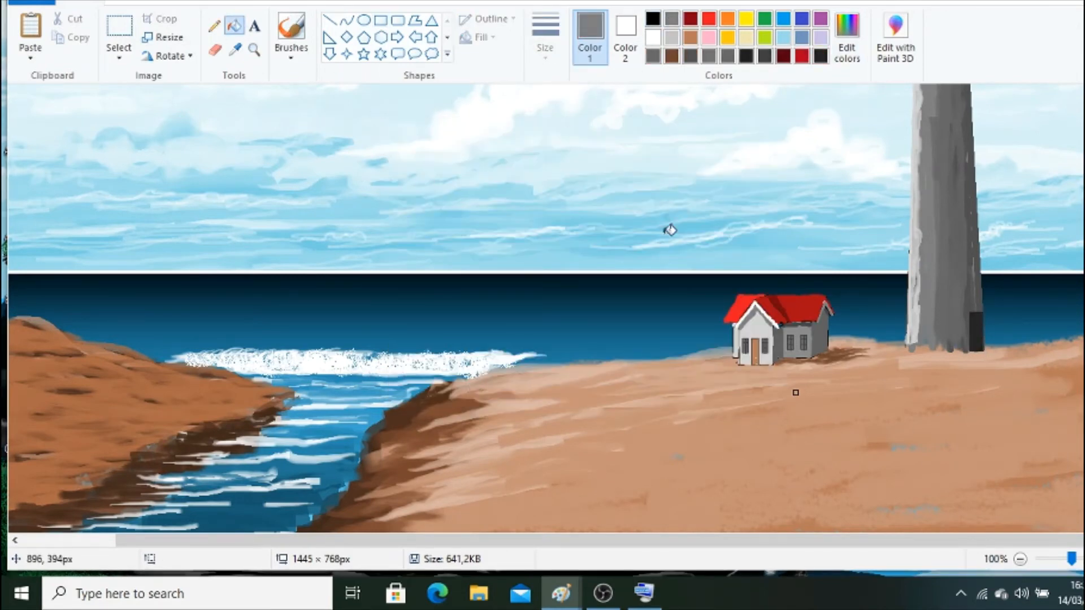
Sample the land's light brown and brush it over the tower's ragged base and the nearby horizon to ground the tower.
click(291, 56)
click(293, 156)
click(235, 50)
click(898, 362)
drag(914, 349, 999, 351)
mouse_move(992, 345)
mouse_down()
mouse_move(910, 338)
mouse_move(1049, 344)
mouse_move(887, 343)
mouse_up()
drag(1024, 340, 1055, 339)
drag(878, 341, 922, 342)
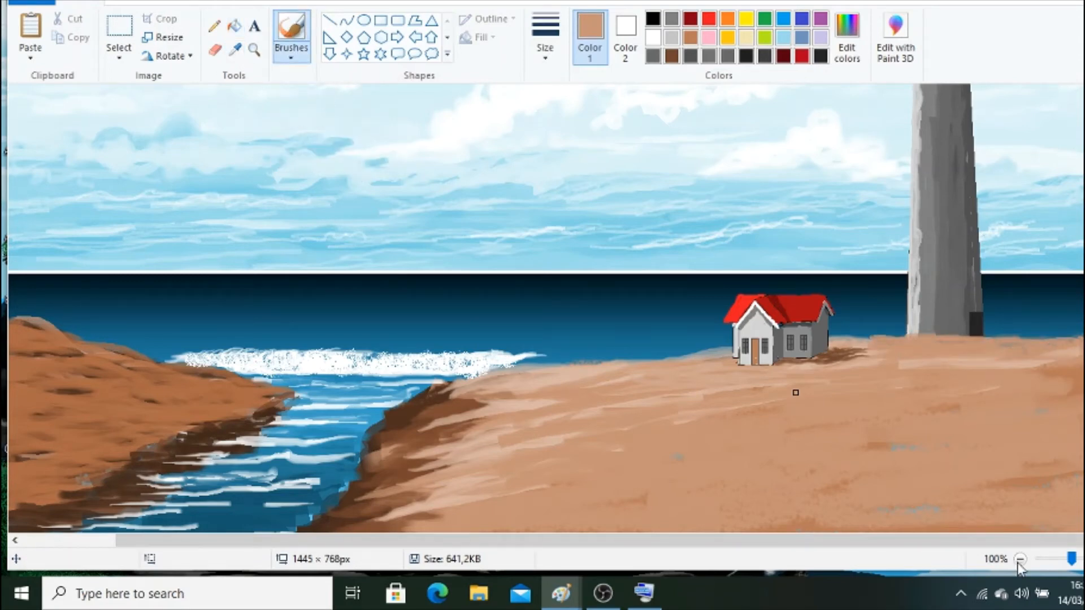
click(1019, 560)
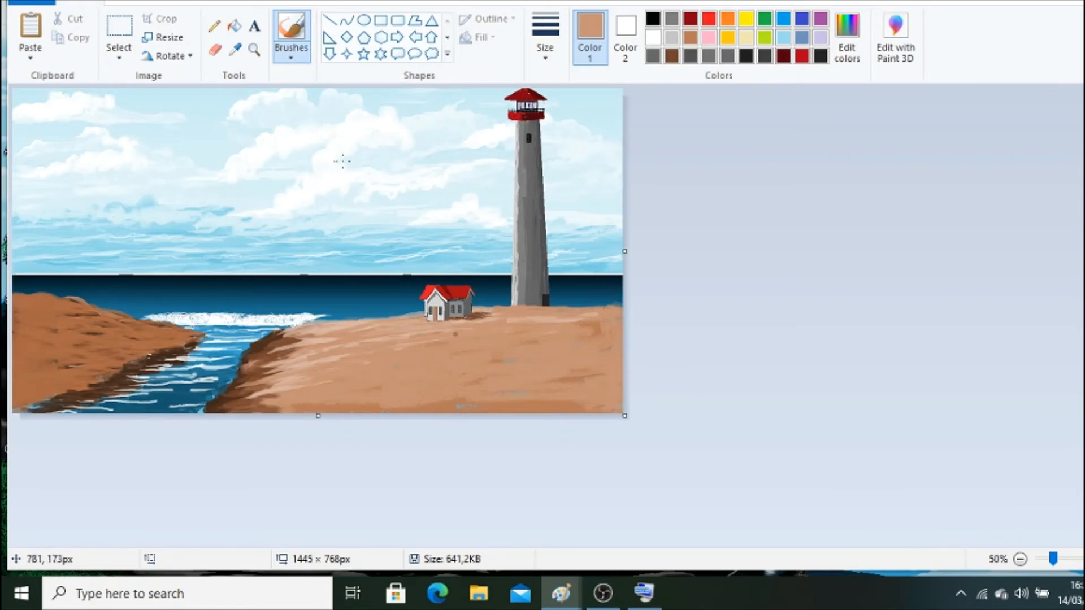
Mix a lighter tan from the land's brown and brush soft highlights on the sand below the tower.
click(255, 50)
click(316, 294)
click(288, 50)
click(846, 37)
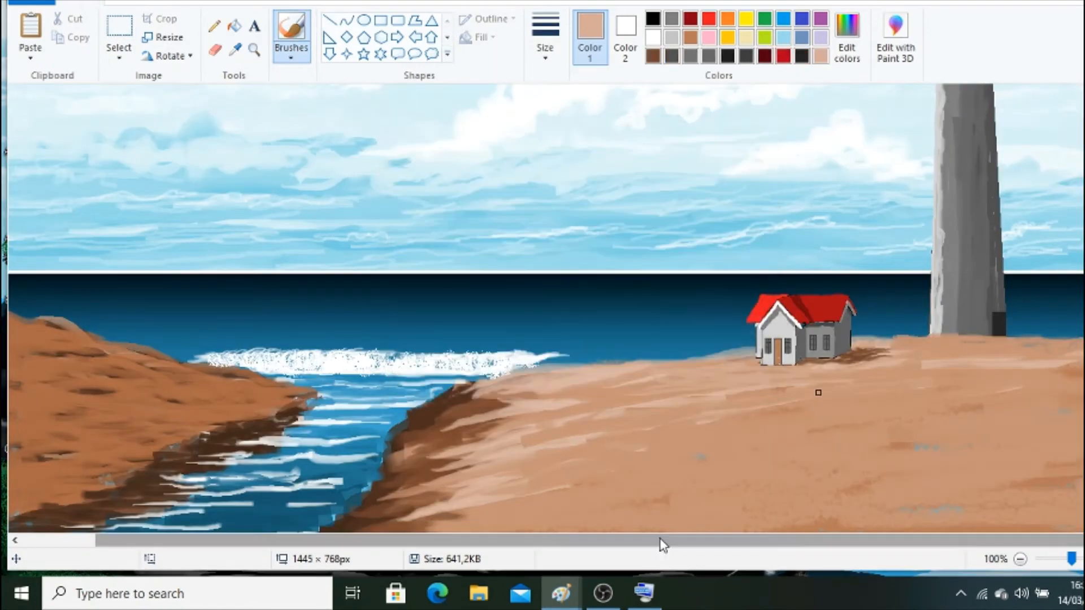
Draw two thin black fence rails sloping from the tower's door down to the house's right side.
drag(662, 544, 684, 544)
click(330, 21)
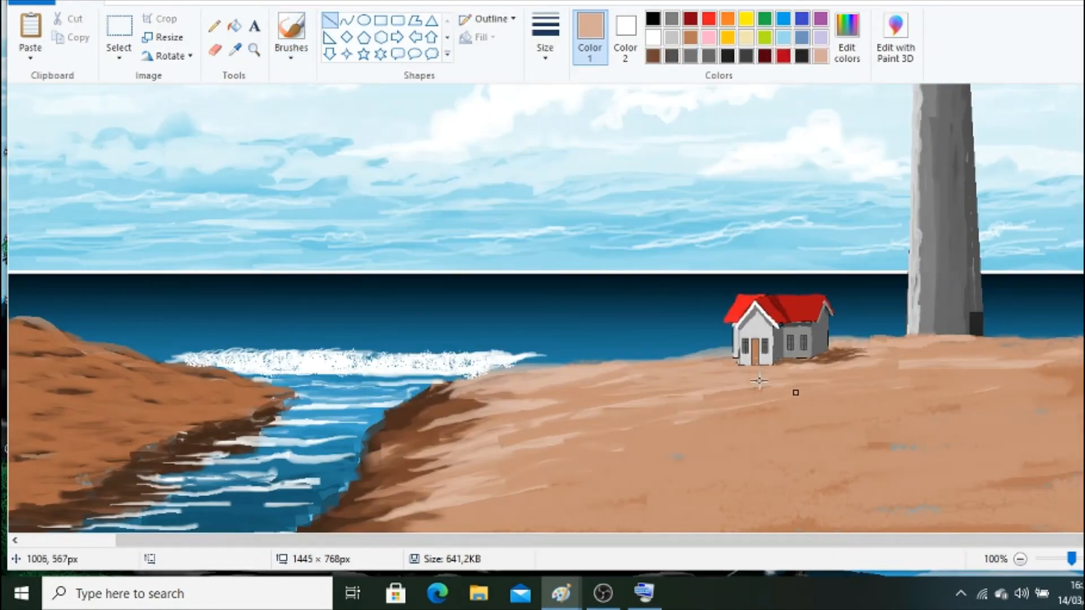
drag(992, 330, 817, 362)
click(653, 19)
click(545, 37)
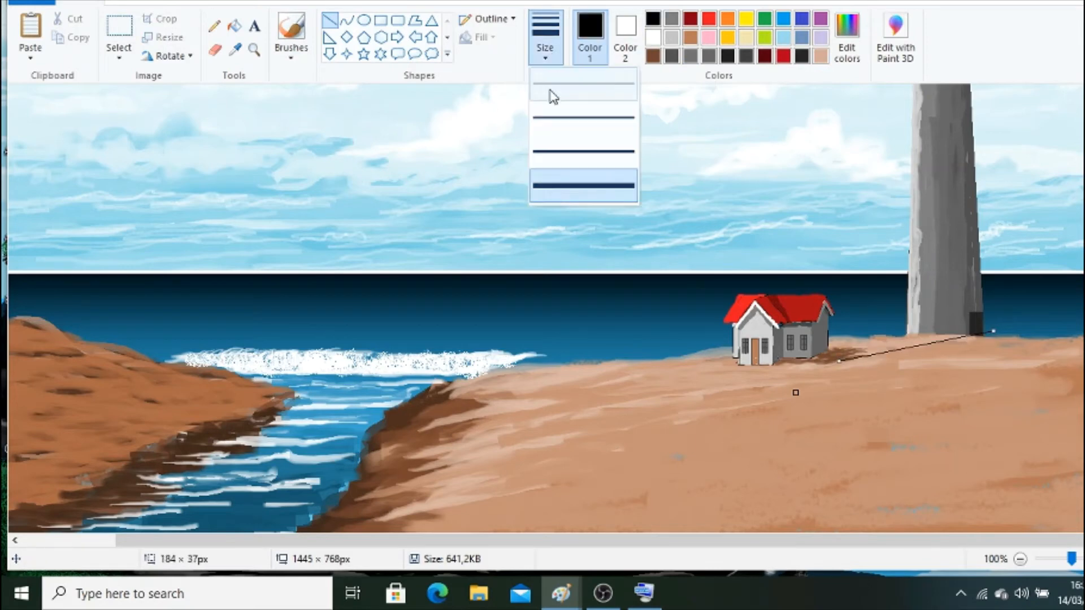
click(549, 107)
click(541, 39)
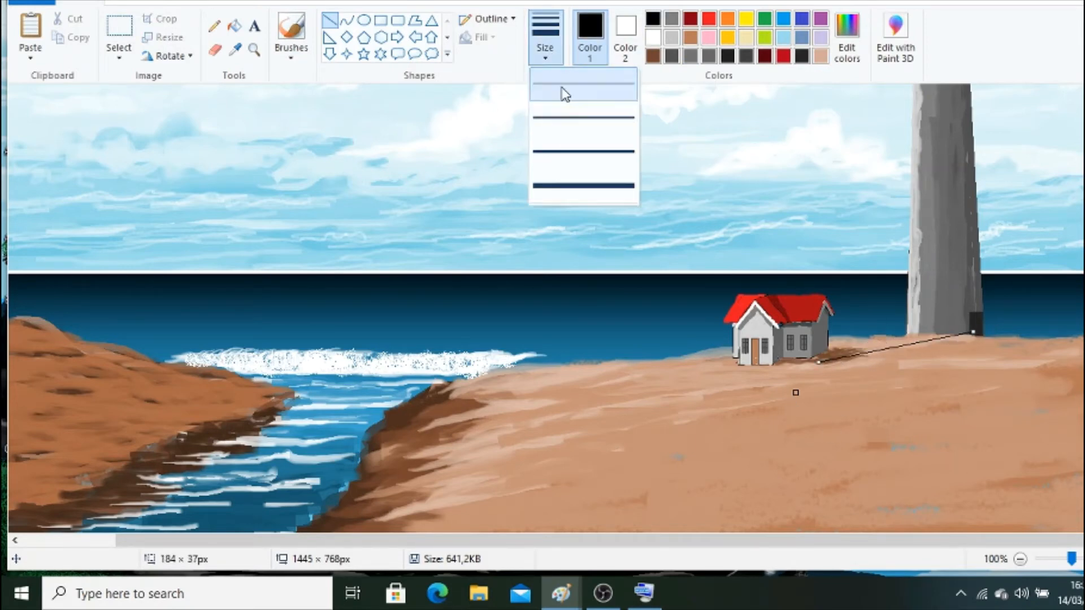
click(565, 148)
mouse_move(866, 342)
mouse_down()
mouse_move(814, 357)
mouse_move(847, 358)
mouse_up()
Pencil black posts across the fence rails and a bare black tree at the land's far right end.
click(214, 26)
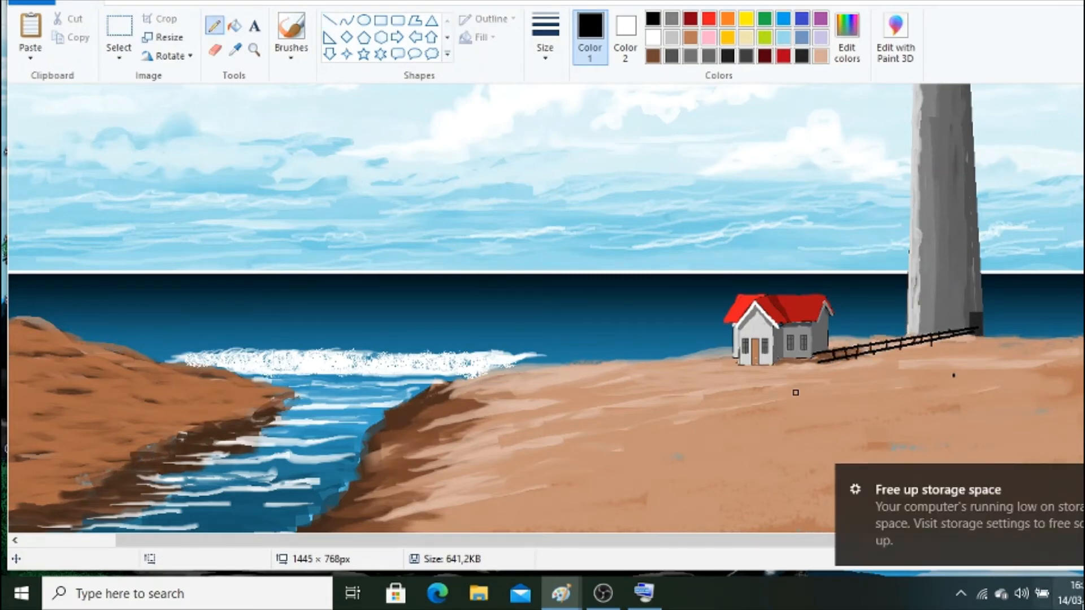
click(1020, 558)
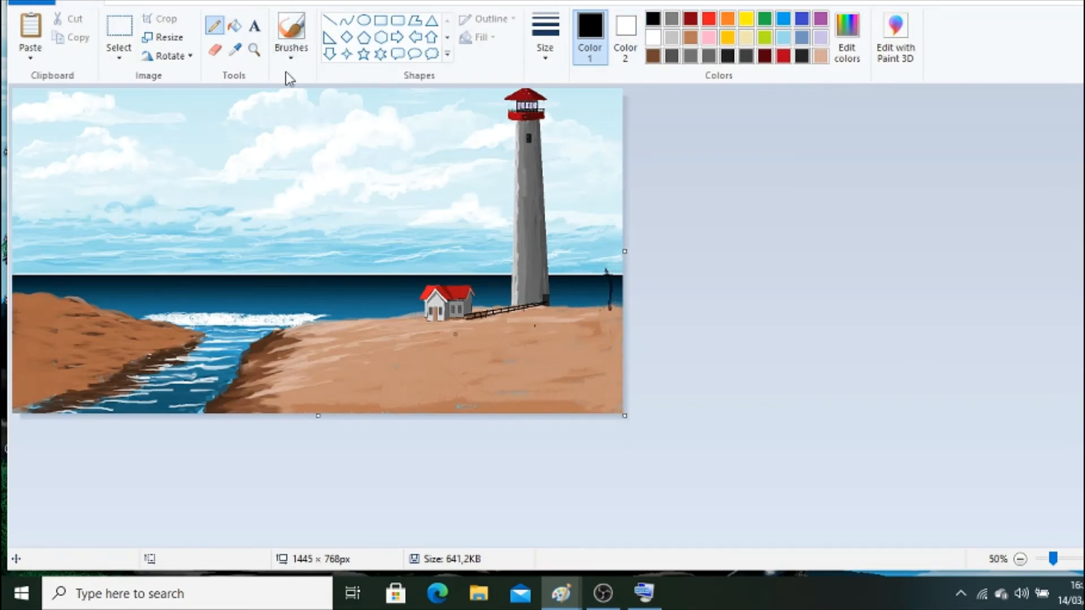
scroll(791, 414, up, 1)
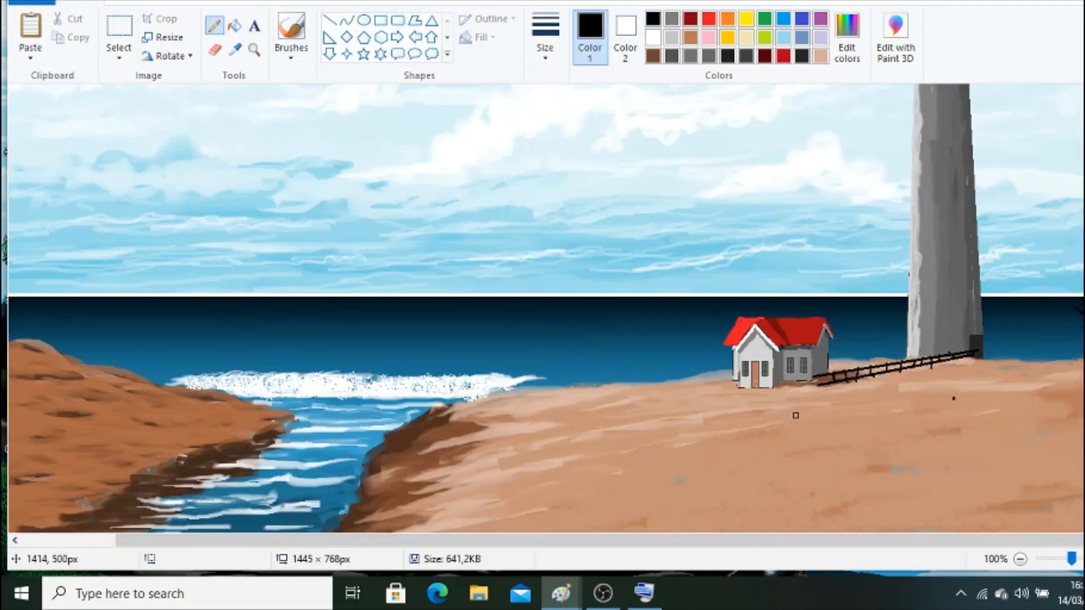
Airbrush a crown on the bare tree in black and a newly mixed very dark green.
click(291, 52)
click(395, 83)
click(545, 48)
click(584, 114)
mouse_move(1052, 301)
mouse_down()
mouse_move(1067, 293)
mouse_move(1052, 288)
mouse_move(1080, 297)
mouse_up()
click(847, 39)
click(451, 251)
click(421, 387)
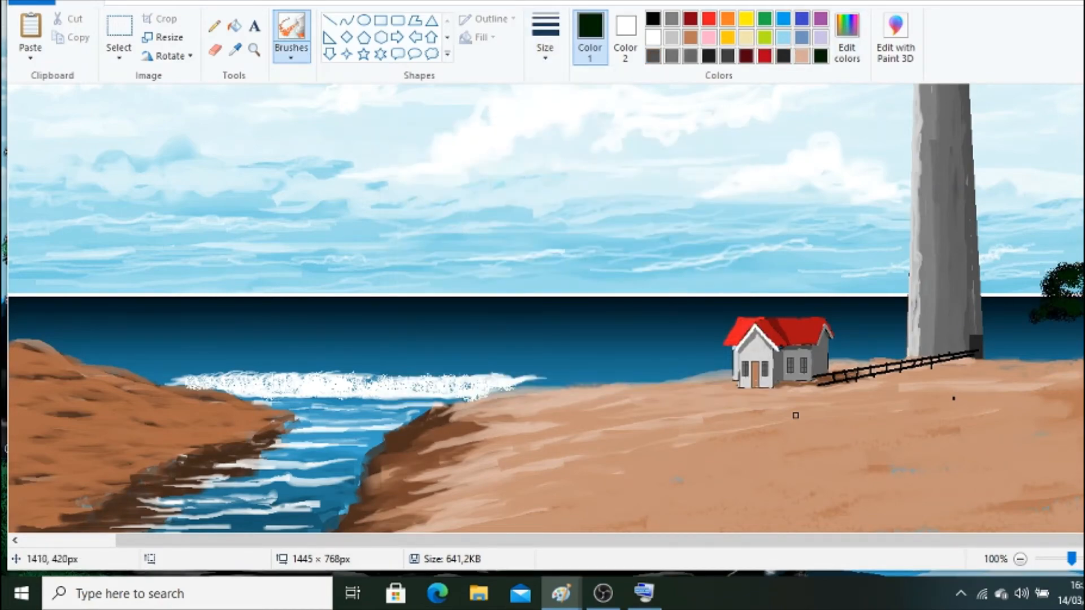
Mix a slightly lighter dark green, airbrush it into the tree's crown and pencil in black branch details.
click(847, 38)
click(746, 290)
click(421, 387)
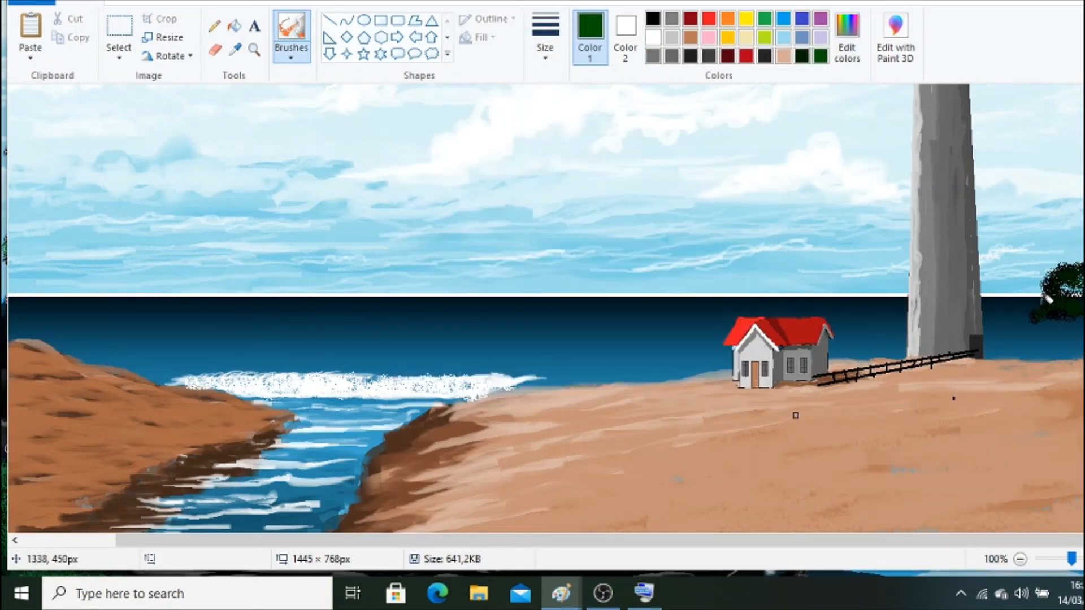
click(801, 55)
click(214, 26)
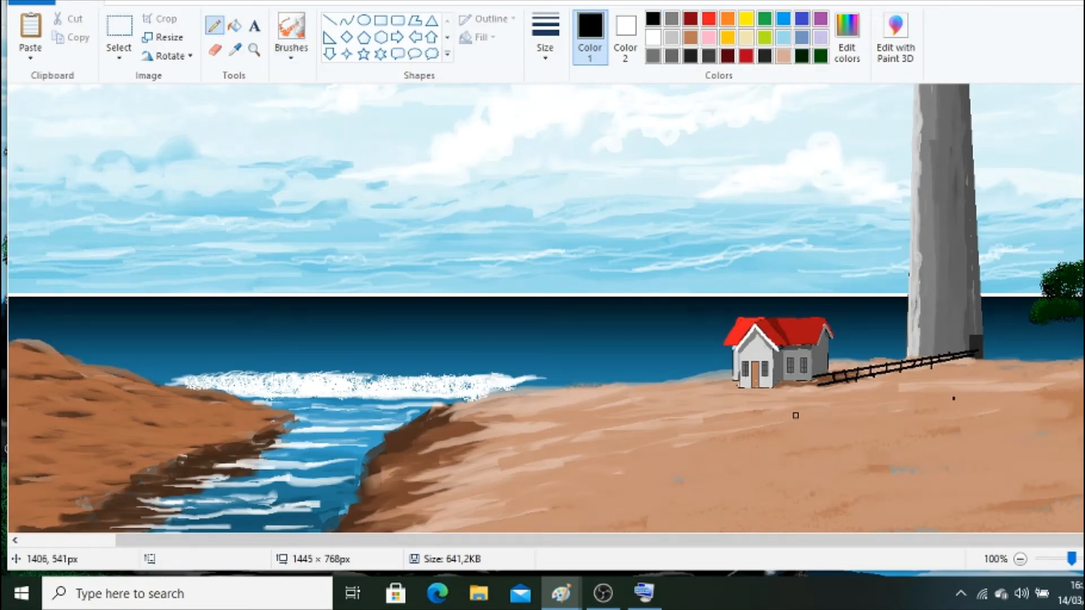
Airbrush a large sloping bush on the sand below the tree, layering two dark greens.
click(803, 55)
click(291, 55)
click(392, 83)
mouse_move(1074, 373)
mouse_down()
mouse_move(1013, 377)
mouse_move(1009, 390)
mouse_move(1080, 397)
mouse_move(1059, 416)
mouse_move(1083, 390)
mouse_up()
mouse_move(990, 422)
mouse_down()
mouse_move(1062, 416)
mouse_move(1051, 429)
mouse_move(892, 439)
mouse_move(955, 430)
mouse_move(1016, 451)
mouse_up()
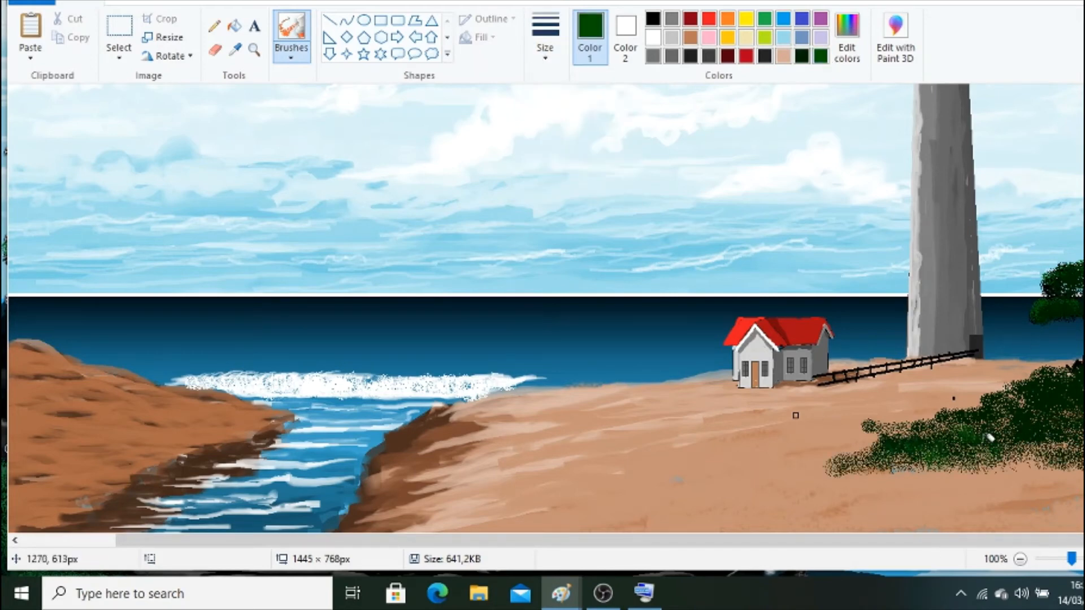
mouse_move(973, 435)
mouse_down()
mouse_move(910, 448)
mouse_move(1055, 370)
mouse_move(995, 420)
mouse_move(927, 435)
mouse_up()
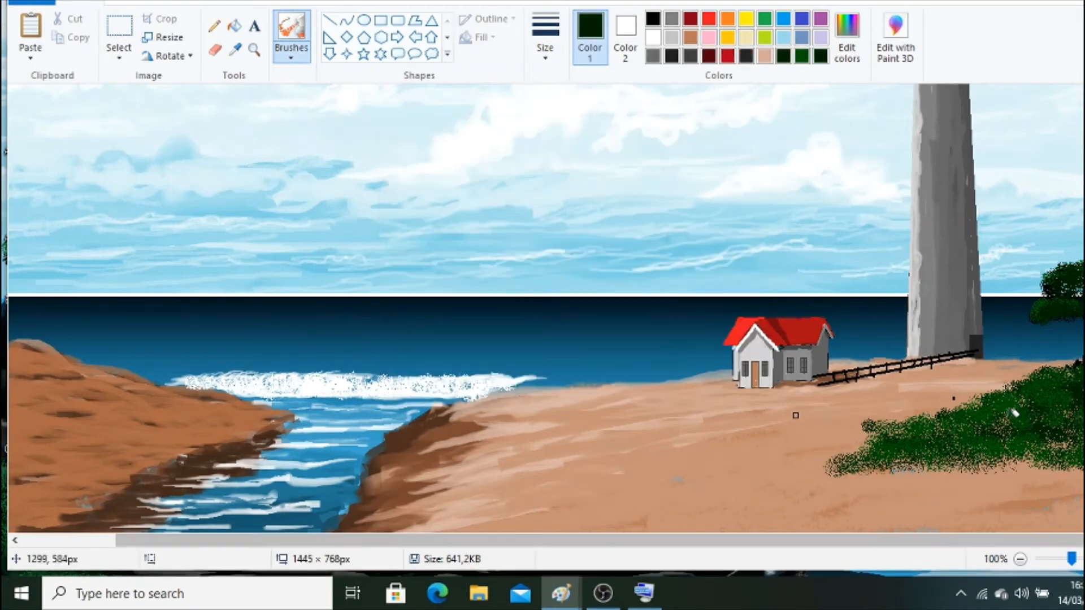
mouse_move(1014, 412)
mouse_down()
mouse_move(1062, 407)
mouse_move(1076, 425)
mouse_up()
Pencil black twigs into the large bush and airbrush very dark green shadow along its lower edge.
click(214, 25)
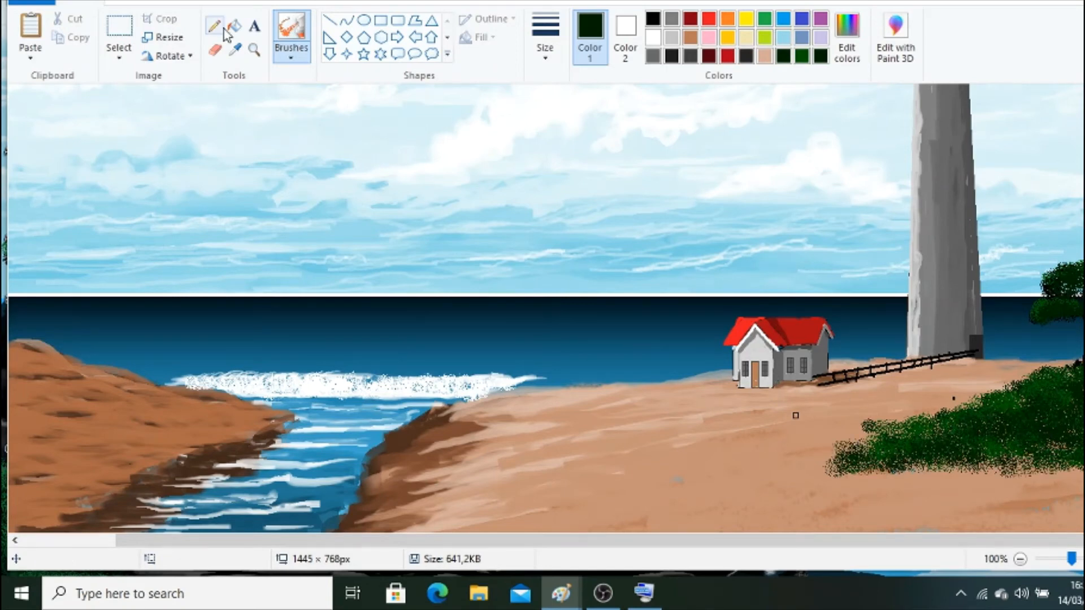
click(652, 19)
click(545, 51)
click(547, 117)
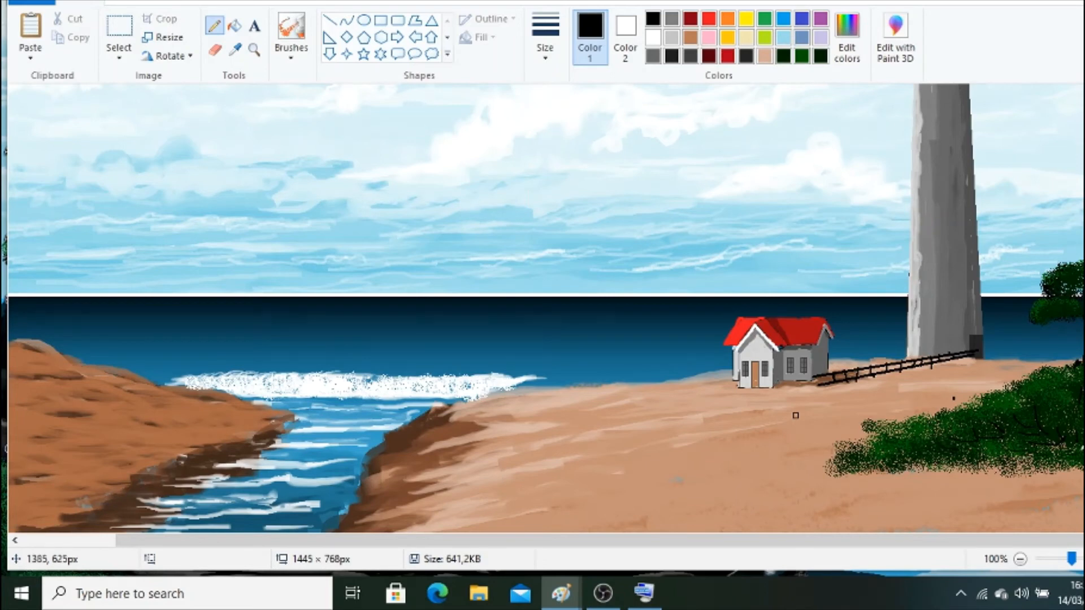
click(801, 56)
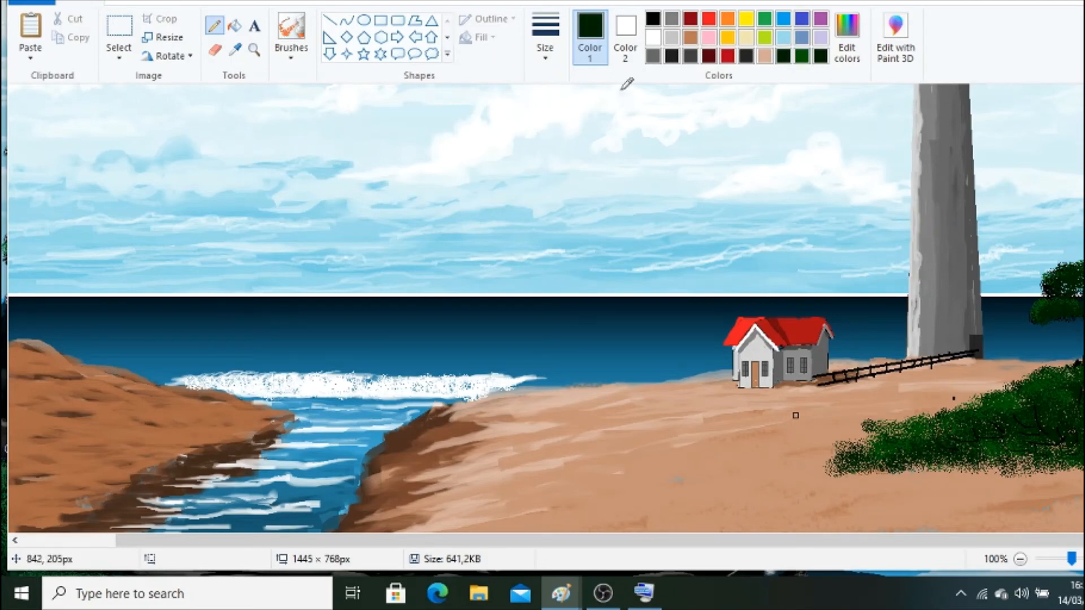
click(291, 34)
mouse_move(1056, 421)
mouse_down()
mouse_move(1057, 454)
mouse_move(1082, 449)
mouse_up()
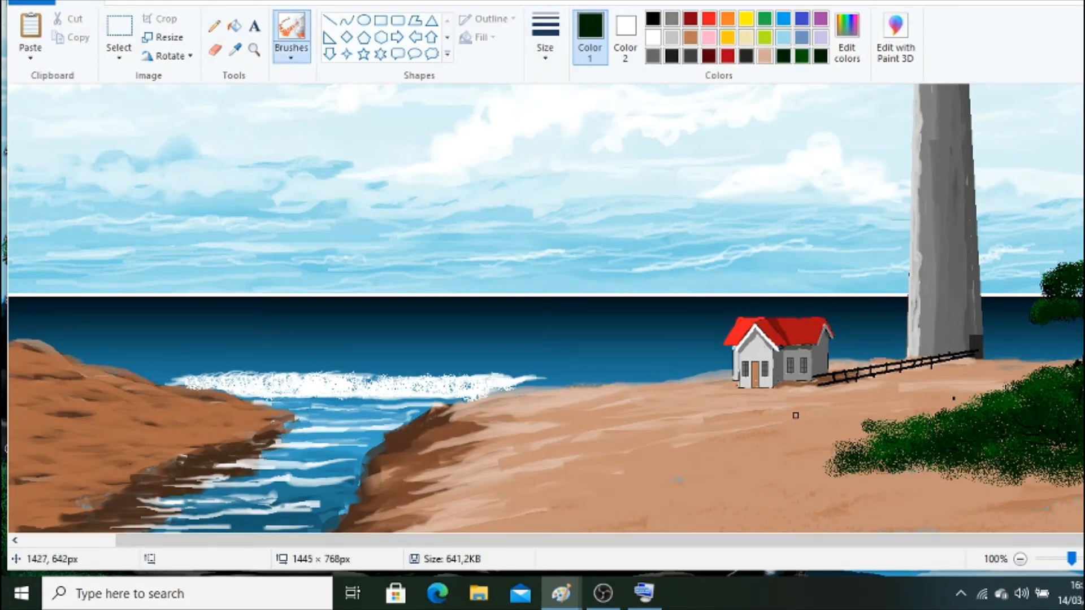
Undo the continuous foliage along the fence, leaving separate dark green bushes, and add lighter green centres and pencilled twigs.
mouse_move(839, 375)
mouse_down()
mouse_move(802, 387)
mouse_move(918, 345)
mouse_up()
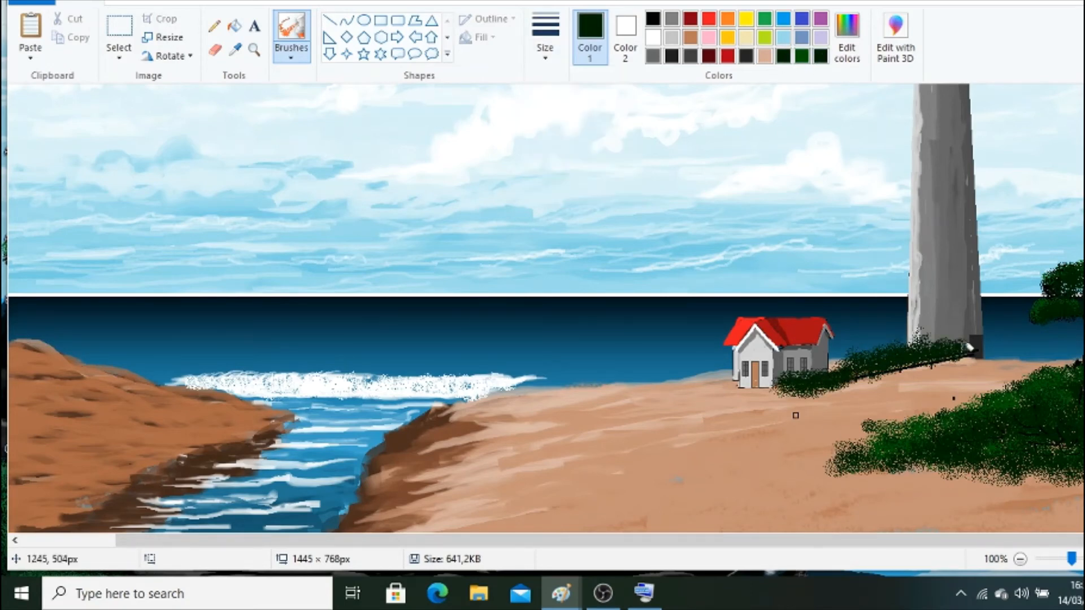
key(ctrl+z)
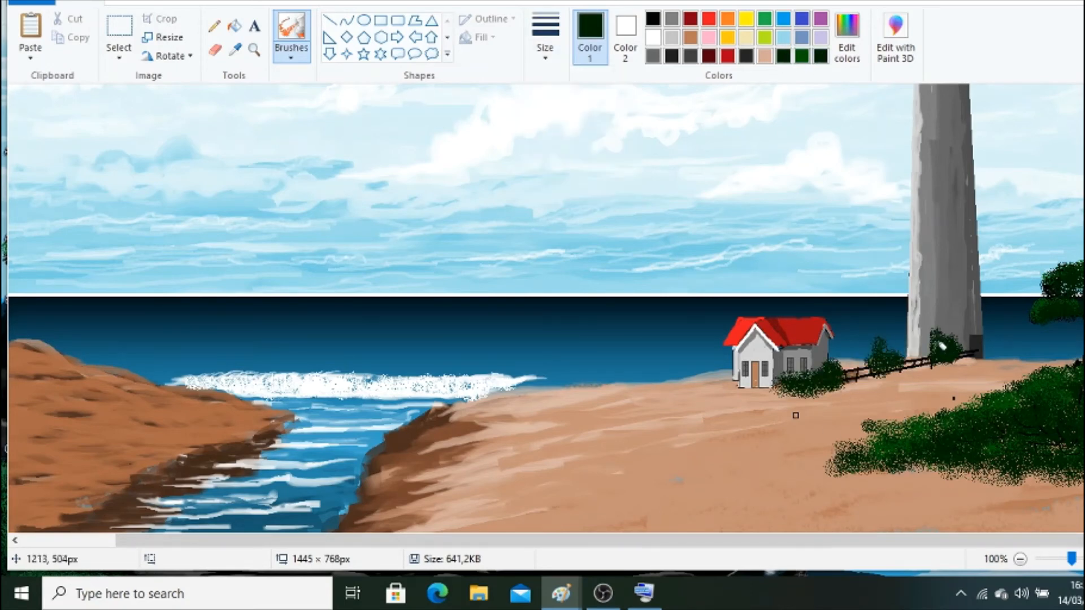
click(801, 56)
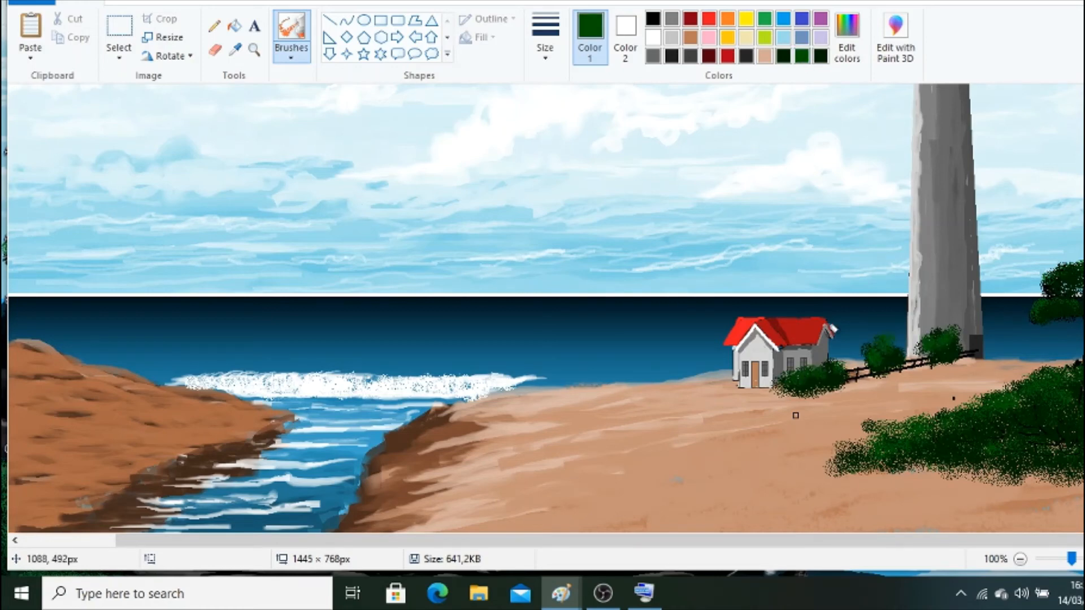
click(215, 27)
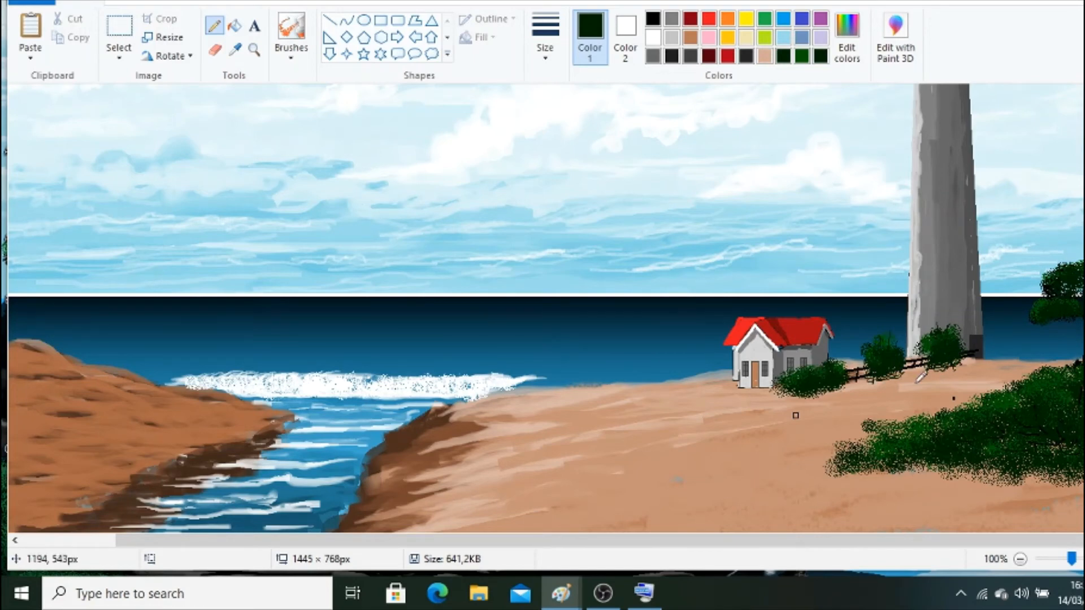
Airbrush a low dark green bush at the house's left side and pencil thin twigs sticking out of it.
click(291, 28)
drag(694, 357, 671, 375)
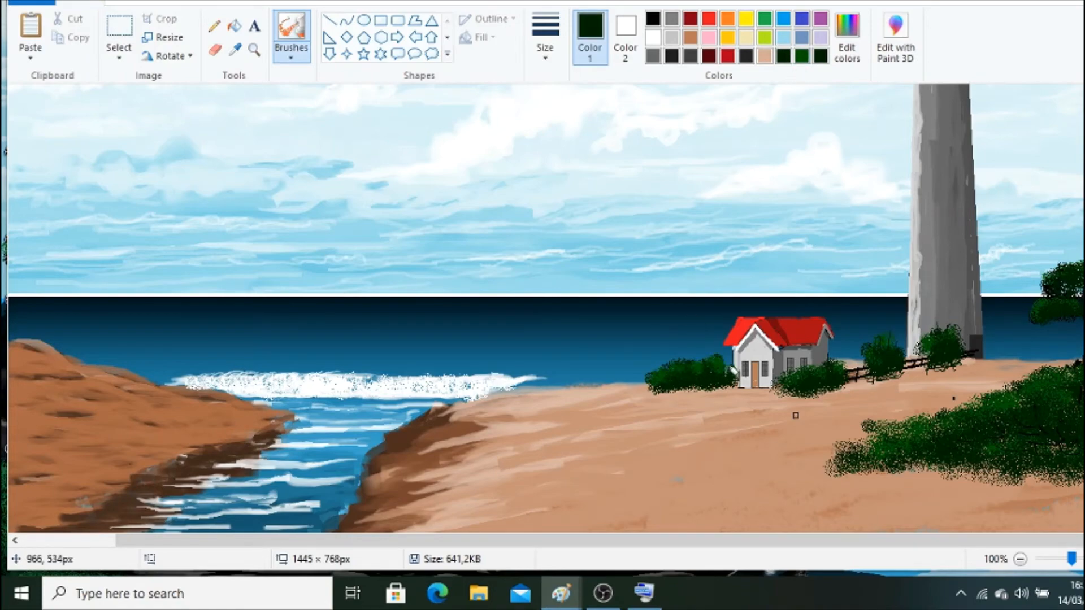
click(213, 28)
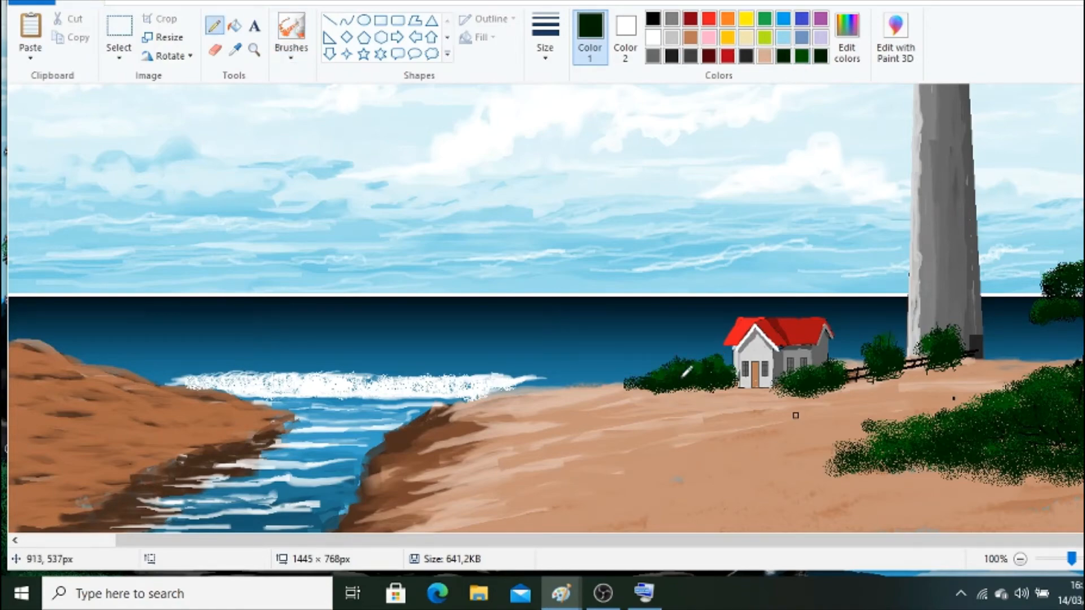
Airbrush a low strip of dark green grass along the bottom edge of the right bank, beside the channel.
scroll(796, 415, down, 2)
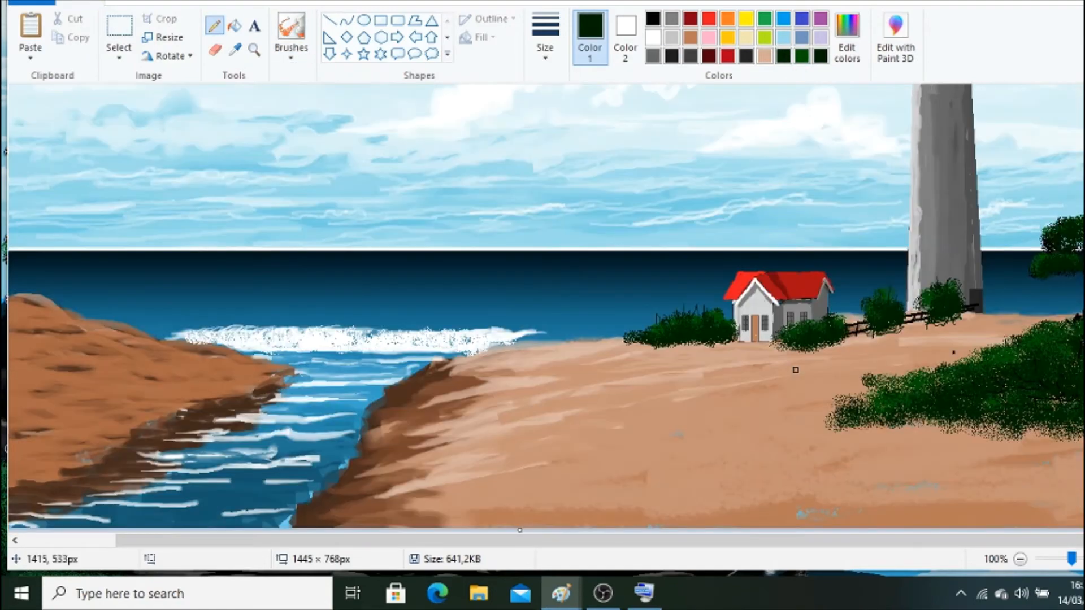
click(807, 58)
click(783, 58)
click(292, 55)
click(392, 84)
drag(443, 501, 544, 503)
click(294, 59)
click(393, 83)
drag(445, 504, 605, 516)
Airbrush a strip of dry scrub along the right bank's upper edge, mixing dark green with the bank's sampled dark brown.
mouse_move(486, 365)
mouse_down()
mouse_move(575, 370)
mouse_move(529, 357)
mouse_move(616, 350)
mouse_up()
mouse_move(485, 388)
mouse_down()
mouse_move(672, 357)
mouse_move(602, 359)
mouse_up()
click(235, 49)
click(423, 380)
mouse_move(493, 367)
mouse_down()
mouse_move(594, 363)
mouse_move(506, 364)
mouse_move(561, 361)
mouse_up()
key(ctrl+z)
key(ctrl+z)
key(ctrl+z)
mouse_move(486, 370)
mouse_down()
mouse_move(608, 352)
mouse_move(670, 357)
mouse_up()
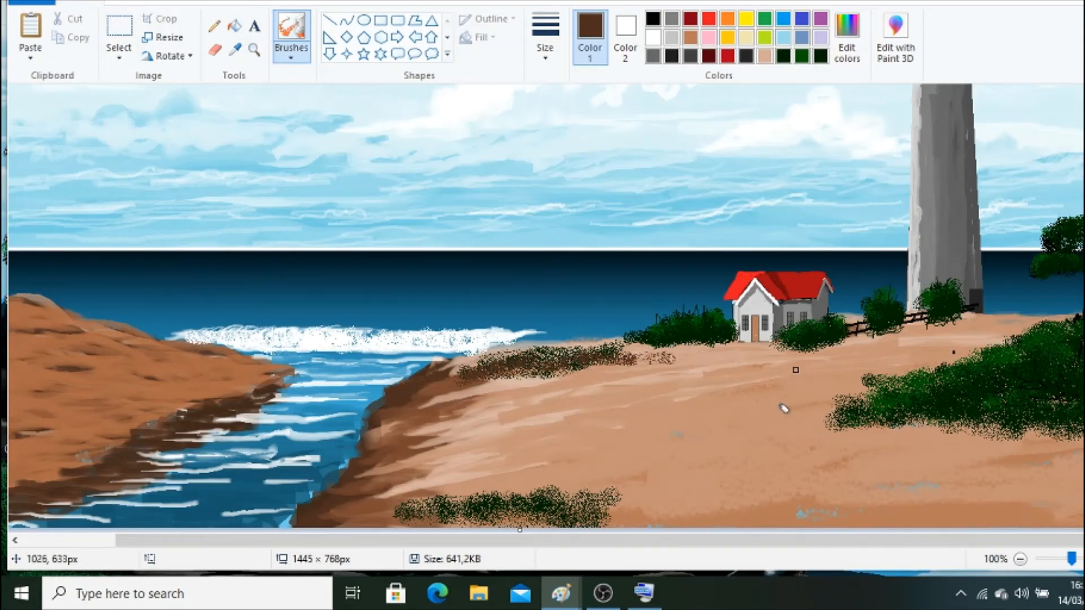
mouse_move(780, 395)
mouse_down()
mouse_move(787, 503)
mouse_move(443, 419)
mouse_move(600, 452)
mouse_up()
key(ctrl+z)
key(ctrl+z)
key(ctrl+z)
Airbrush dark green grass across the rest of the foreground and start blocking in its base with a black marker.
click(784, 56)
mouse_move(628, 502)
mouse_down()
mouse_move(490, 501)
mouse_move(994, 497)
mouse_up()
click(291, 53)
click(361, 116)
drag(474, 508, 680, 504)
Cover the foreground grass with a ragged solid black band along the land's bottom edge, using the thickest crayon.
click(291, 54)
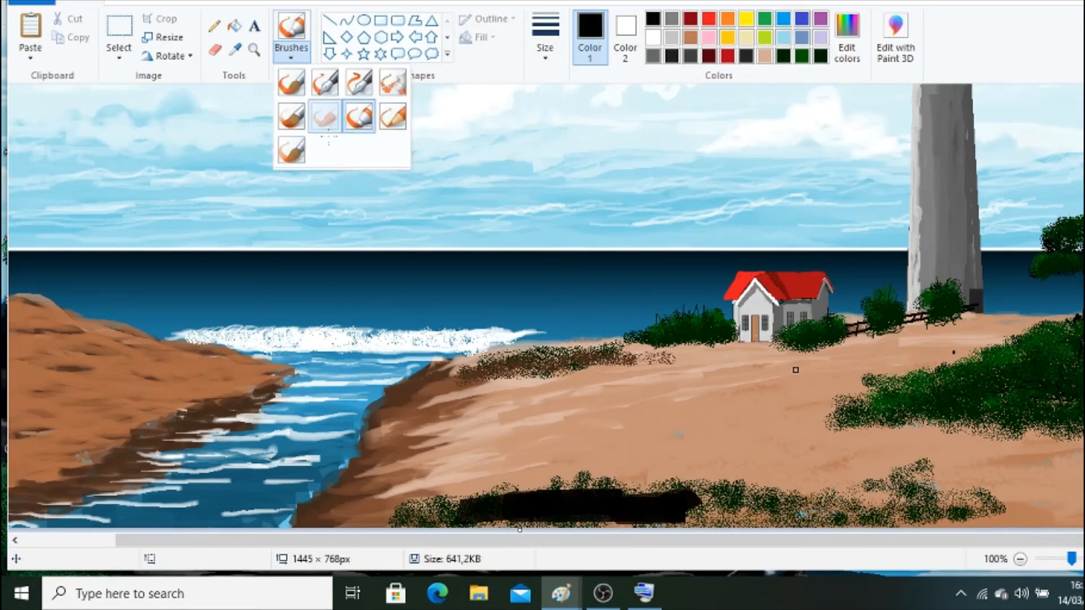
click(325, 117)
click(545, 54)
click(583, 185)
mouse_move(432, 513)
mouse_down()
mouse_move(555, 493)
mouse_move(882, 497)
mouse_move(969, 482)
mouse_up()
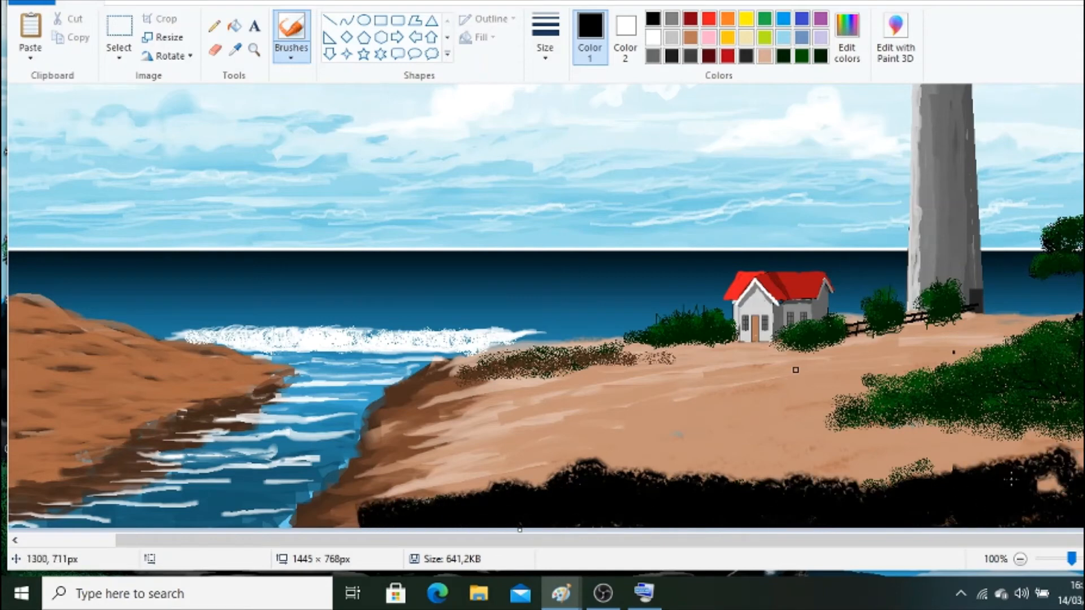
Airbrush dark tones and dark green foliage texture over the black foreground band at the thickest size.
click(289, 55)
click(396, 80)
click(545, 53)
click(565, 185)
click(746, 55)
mouse_move(481, 491)
mouse_down()
mouse_move(409, 511)
mouse_move(493, 485)
mouse_move(650, 492)
mouse_move(615, 511)
mouse_move(787, 501)
mouse_move(907, 472)
mouse_move(1053, 507)
mouse_move(1081, 502)
mouse_up()
click(783, 55)
click(1019, 558)
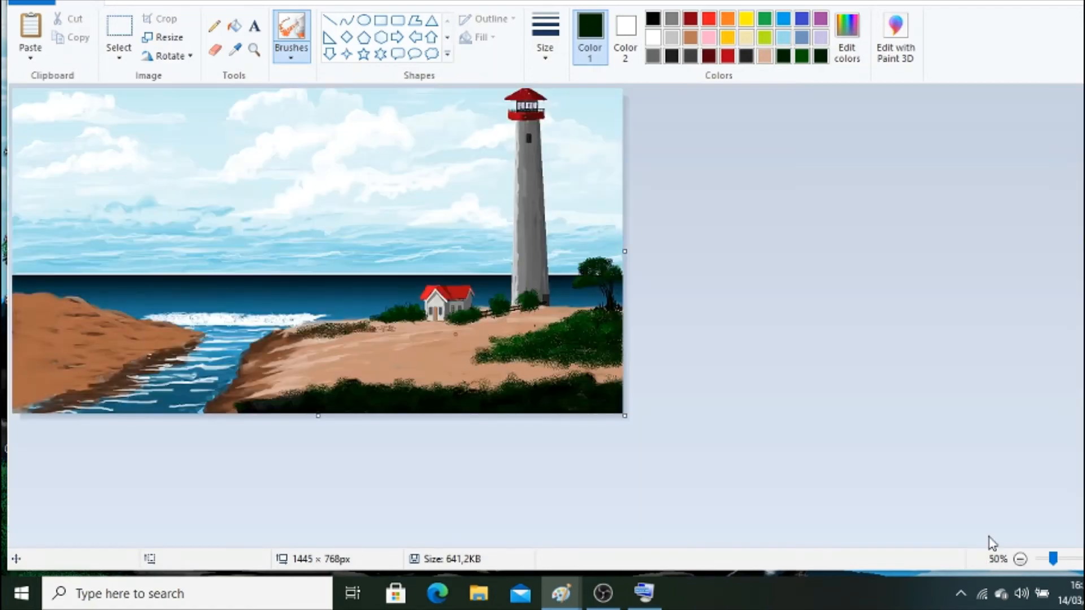
Mix a brighter green and airbrush highlights on the large sloping bush and the tree's crown.
click(802, 55)
click(846, 37)
drag(759, 292, 758, 272)
click(421, 388)
click(254, 50)
click(536, 284)
click(893, 376)
click(291, 27)
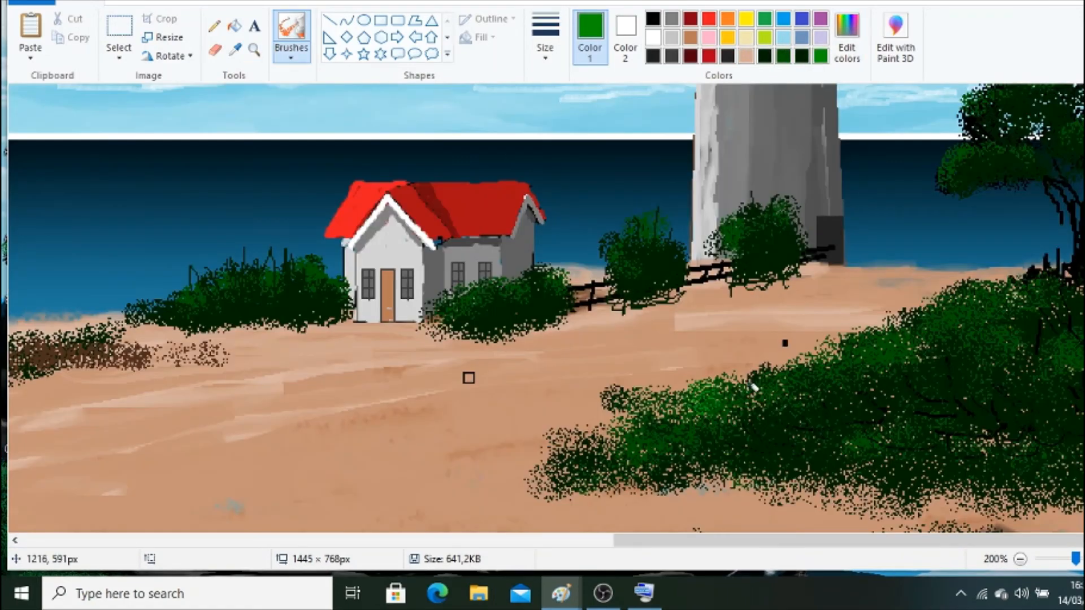
drag(754, 387, 644, 426)
mouse_move(887, 330)
mouse_down()
mouse_move(1019, 346)
mouse_move(859, 435)
mouse_up()
mouse_move(947, 158)
mouse_down()
mouse_move(972, 149)
mouse_move(1073, 214)
mouse_up()
Airbrush bright green highlights on the upper parts of the fence bushes and the bushes on both sides of the house.
scroll(1043, 113, up, 1)
drag(723, 319, 737, 300)
drag(650, 319, 613, 339)
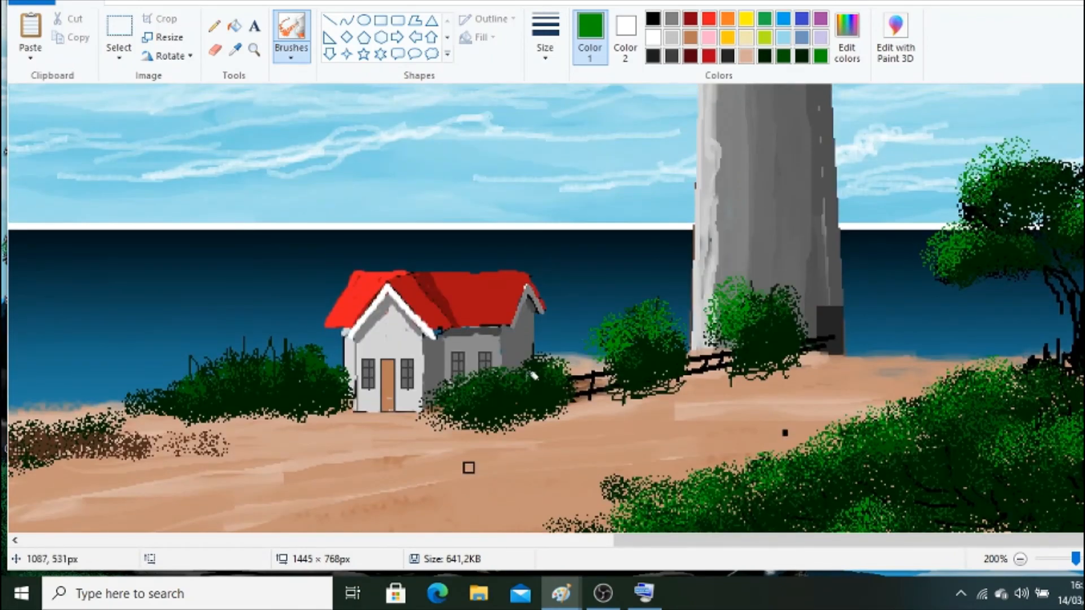
drag(539, 346, 457, 393)
mouse_move(161, 380)
mouse_down()
mouse_move(247, 348)
mouse_move(318, 353)
mouse_up()
Sample the sand's tan and tidy the ground line in front of the house with the oil brush.
click(235, 50)
click(353, 437)
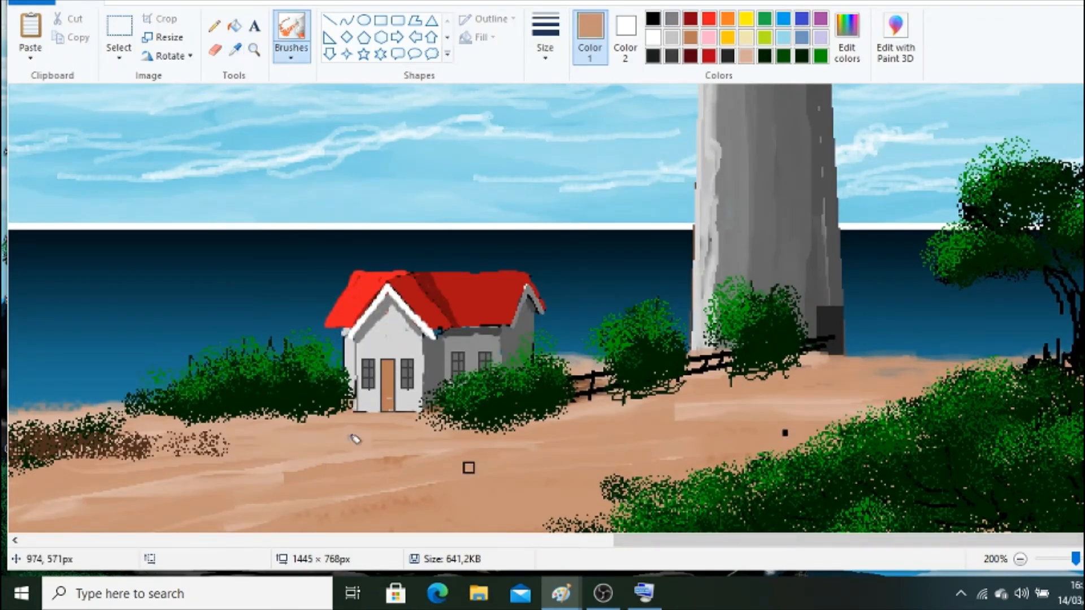
click(291, 57)
click(291, 117)
drag(336, 419, 413, 429)
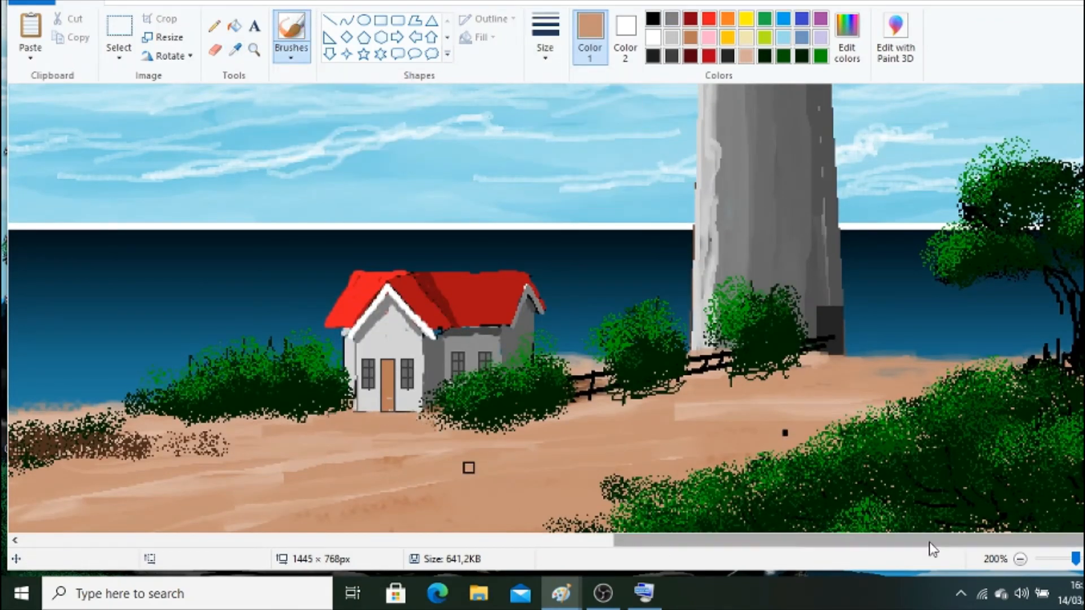
Pencil bare black shrubs over the left dune, thick ones on the slope and finer ones along the ridge.
scroll(920, 466, down, 2)
click(254, 50)
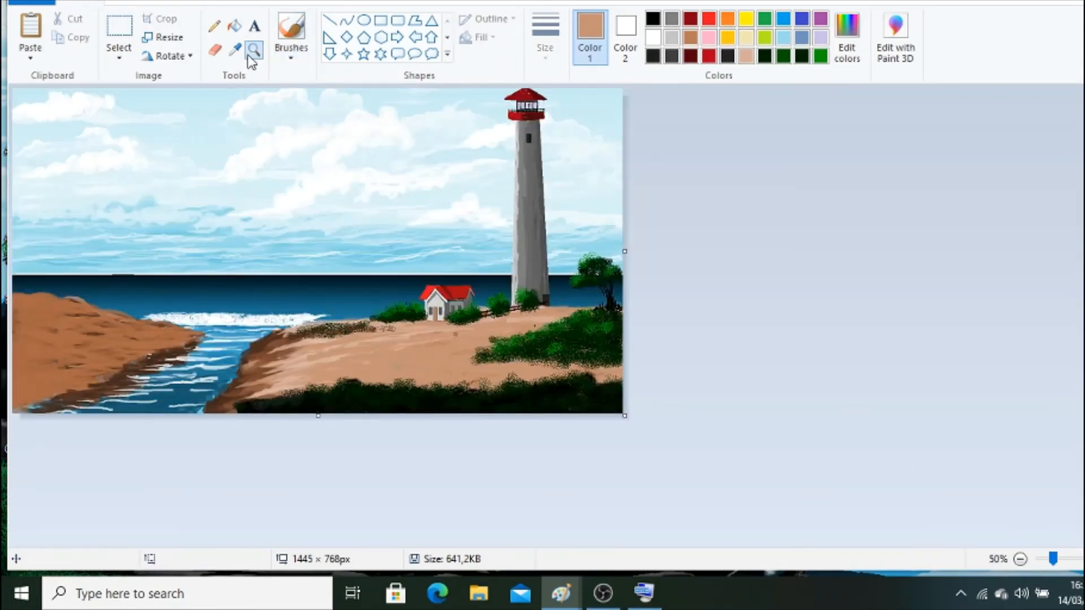
click(322, 300)
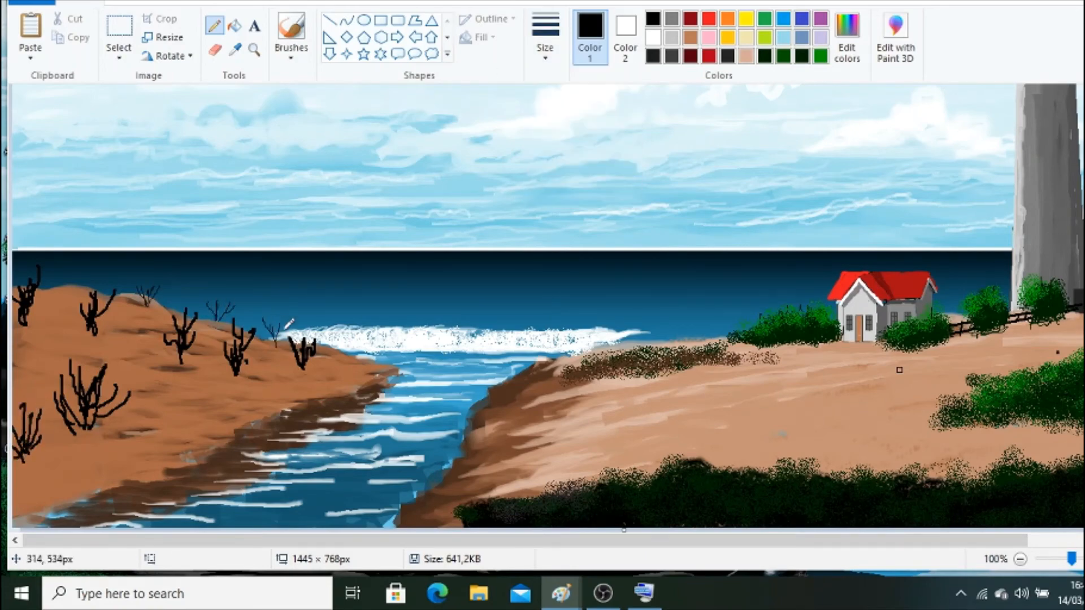
ctrl+scroll(391, 373, up, 2)
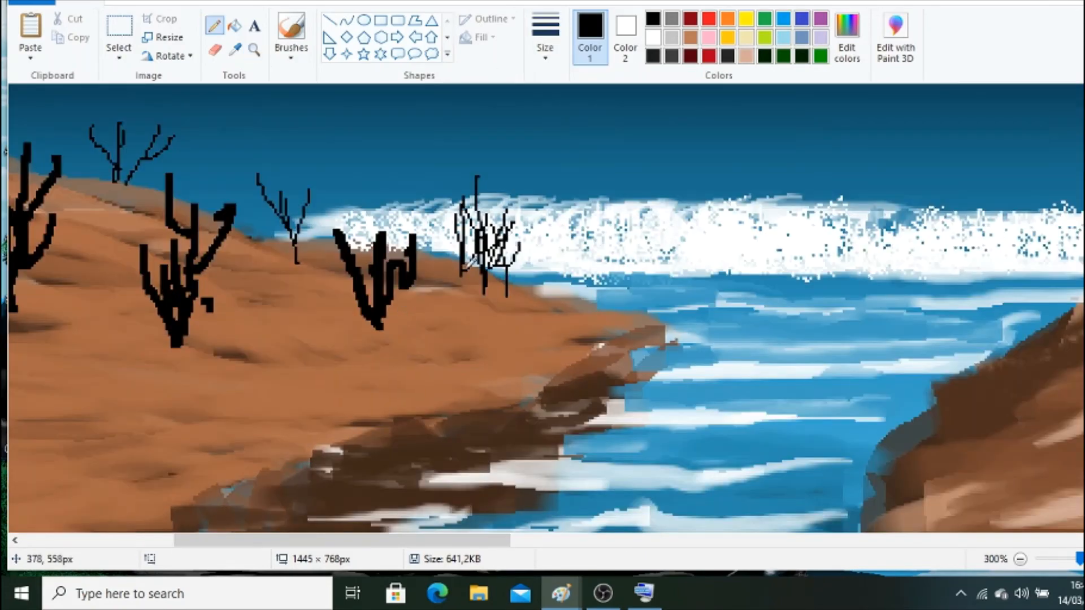
scroll(248, 126, left, 9)
scroll(247, 126, up, 5)
scroll(166, 284, down, 1)
drag(157, 247, 153, 298)
mouse_move(167, 260)
mouse_down()
mouse_move(165, 283)
mouse_move(180, 259)
mouse_up()
Airbrush black foliage crowns onto the fine bare shrubs along the left dune's ridge.
click(764, 56)
click(290, 48)
click(389, 82)
click(544, 48)
click(582, 154)
click(652, 19)
drag(469, 297, 373, 304)
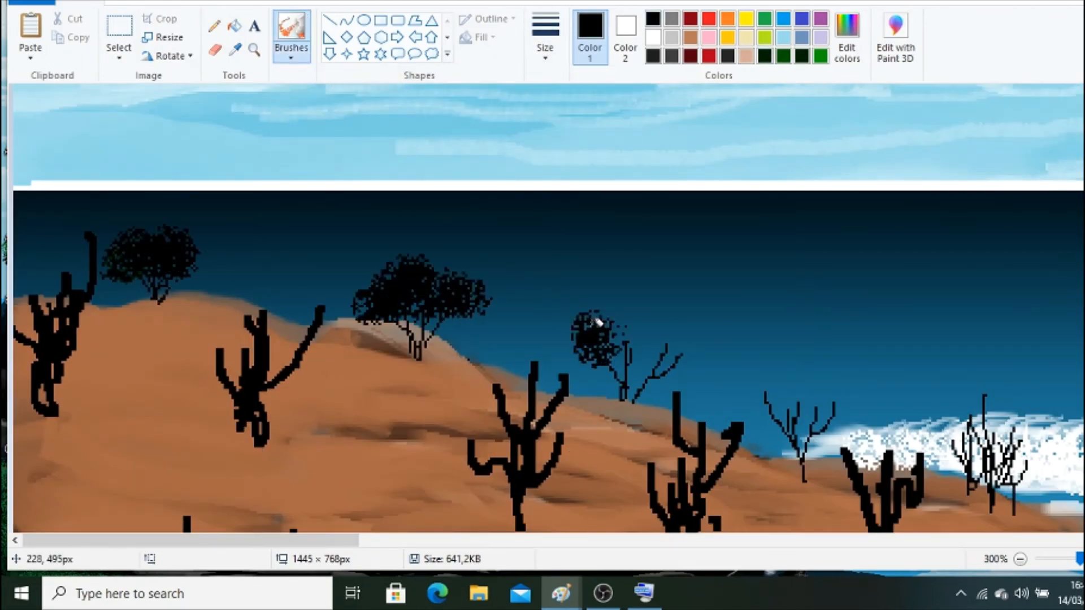
drag(596, 322, 1056, 436)
Airbrush dark green and then a brighter green over the crowns of the ridge shrubs.
click(765, 56)
drag(786, 361, 1045, 429)
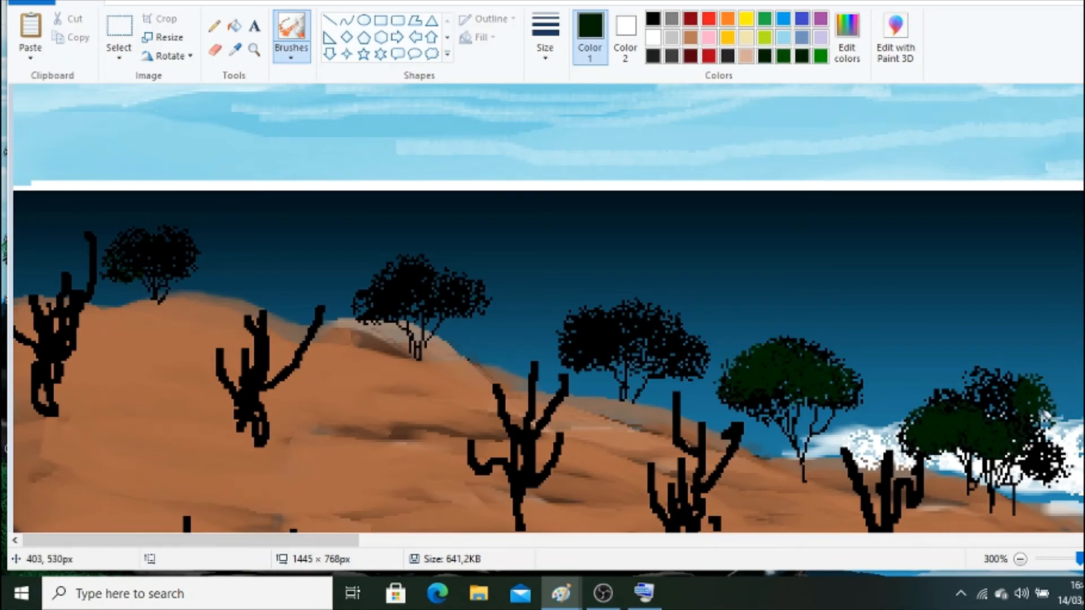
drag(678, 333, 452, 286)
drag(118, 248, 181, 254)
mouse_move(988, 407)
mouse_down()
mouse_move(593, 345)
mouse_move(177, 224)
mouse_up()
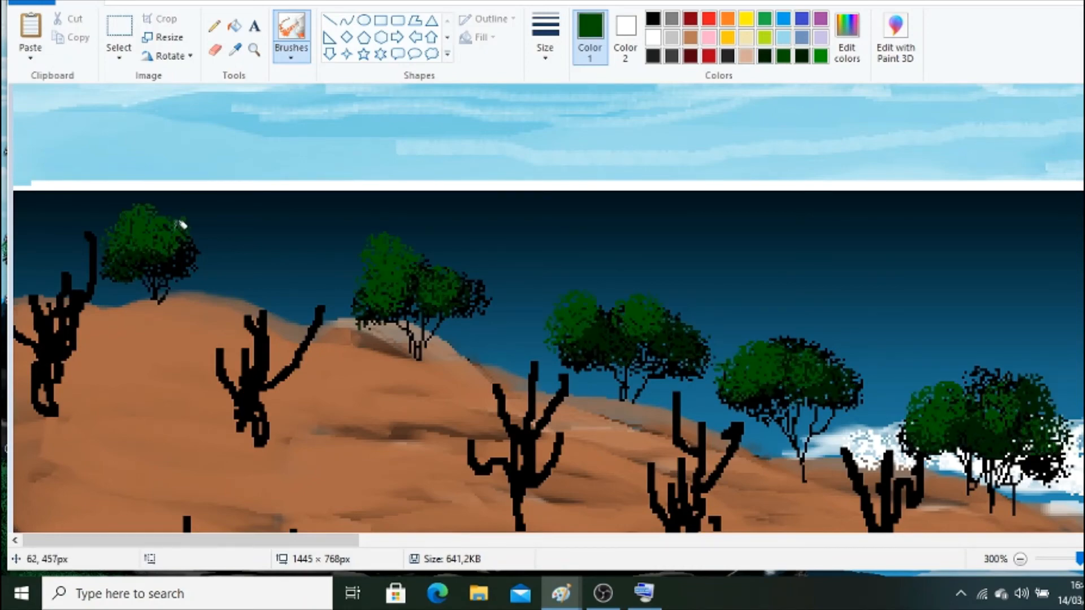
Airbrush dark green crowns onto the bare shrubs on the dune slope and add brighter green highlights.
double_click(1020, 559)
mouse_move(187, 330)
mouse_down()
mouse_move(151, 315)
mouse_move(346, 316)
mouse_move(231, 339)
mouse_move(293, 336)
mouse_move(118, 302)
mouse_up()
click(847, 39)
click(422, 389)
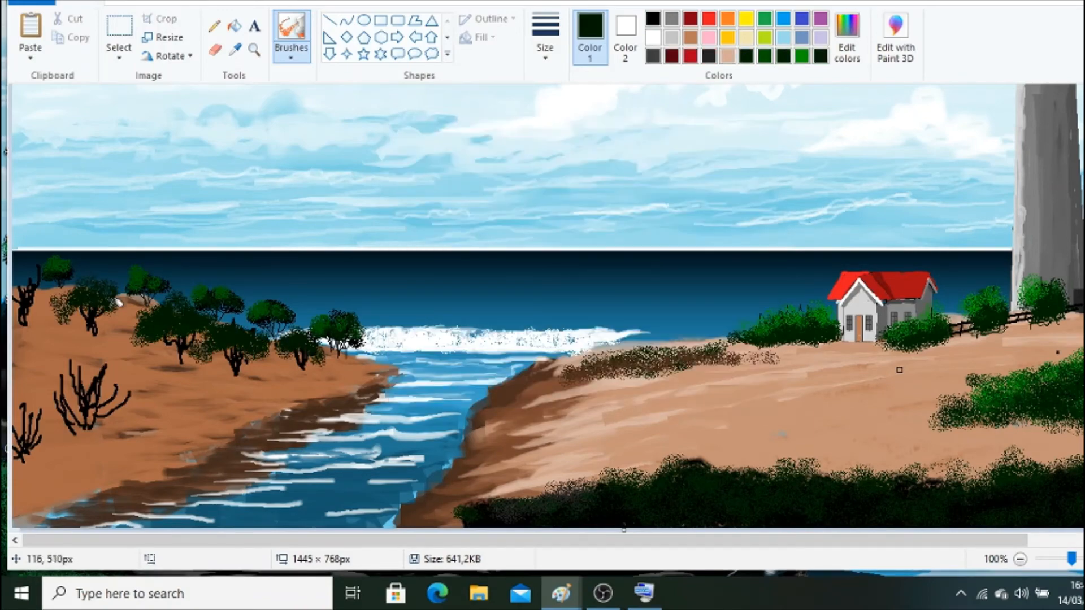
mouse_move(51, 339)
mouse_down()
mouse_move(110, 369)
mouse_move(35, 385)
mouse_move(109, 376)
mouse_move(150, 384)
mouse_move(31, 364)
mouse_up()
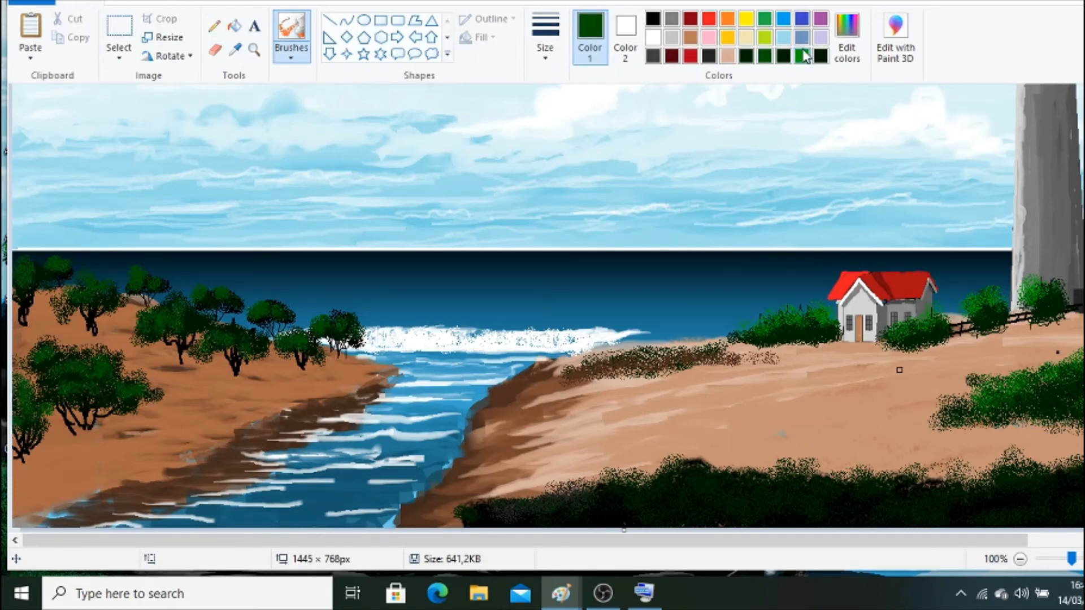
mouse_move(326, 318)
mouse_down()
mouse_move(213, 333)
mouse_move(103, 273)
mouse_move(137, 379)
mouse_up()
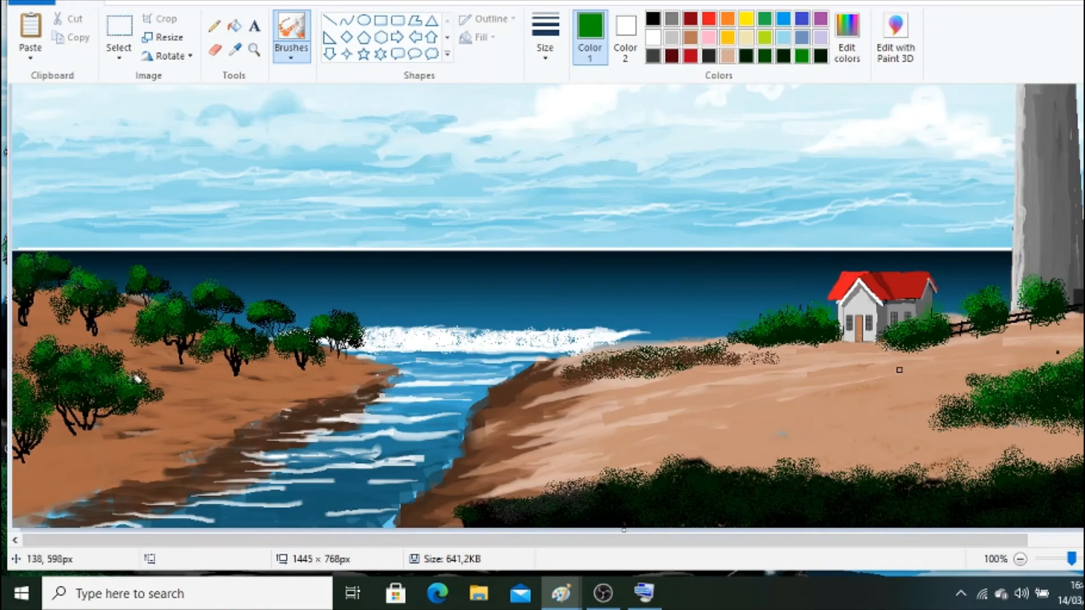
Pencil scribbly black grass and twigs around the bases of the dune trees, down to the lower slope.
click(215, 26)
click(653, 19)
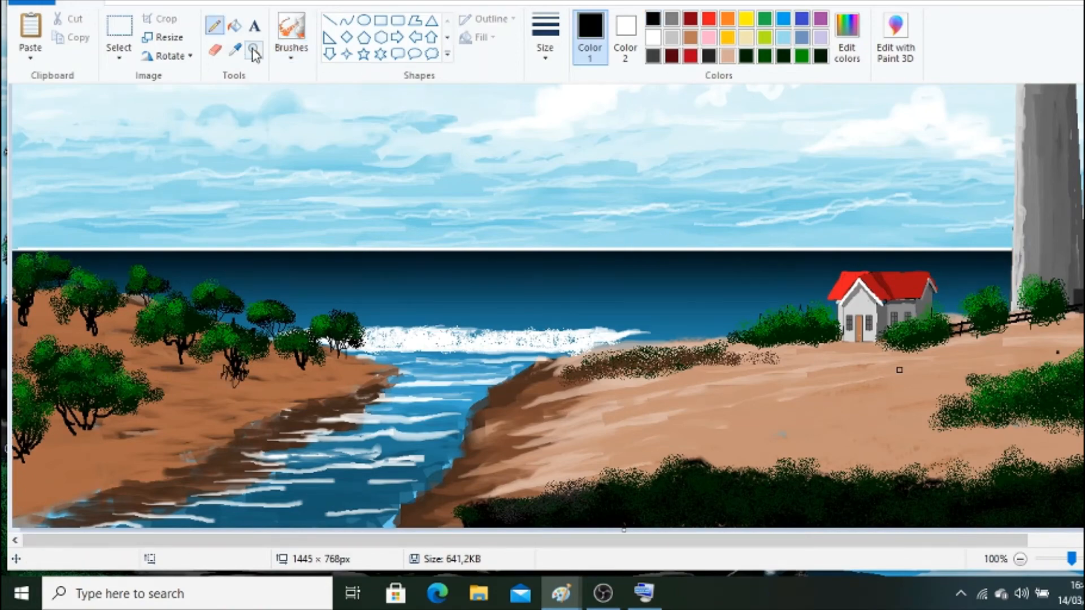
click(253, 52)
click(242, 348)
click(215, 26)
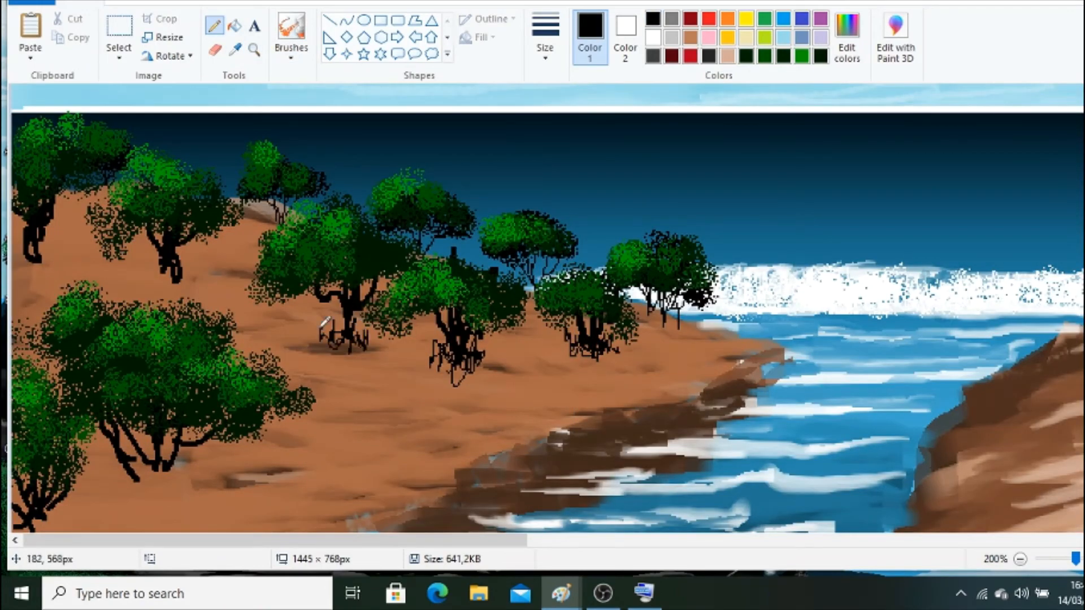
drag(389, 337, 571, 345)
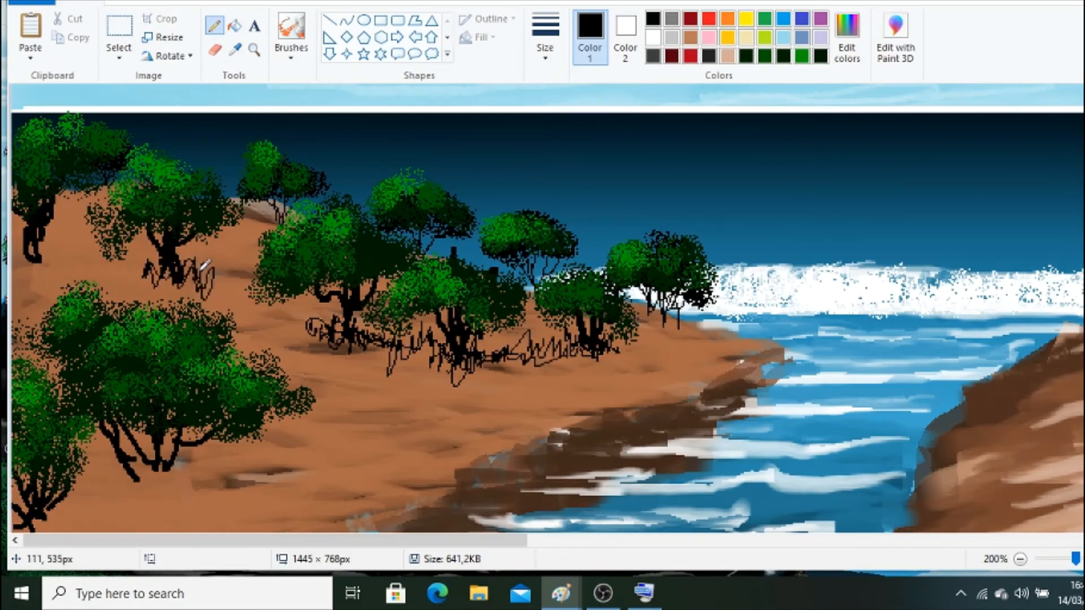
drag(54, 246, 23, 265)
mouse_move(108, 478)
mouse_down()
mouse_move(203, 468)
mouse_move(51, 525)
mouse_up()
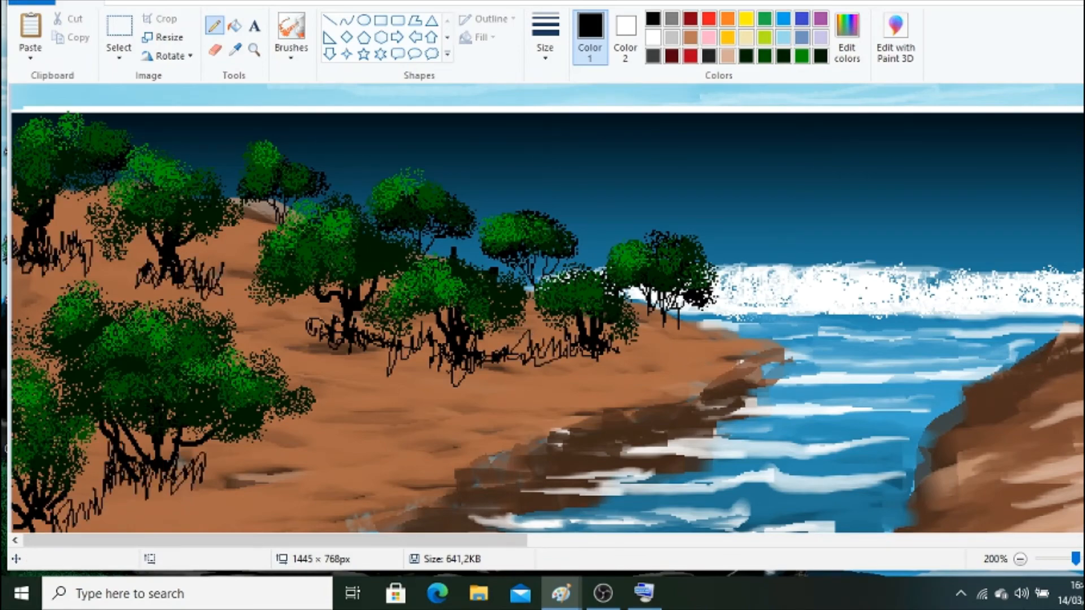
scroll(51, 508, down, 3)
mouse_move(34, 384)
mouse_down()
mouse_move(26, 418)
mouse_move(87, 344)
mouse_move(123, 333)
mouse_move(32, 386)
mouse_move(114, 363)
mouse_move(172, 316)
mouse_move(137, 318)
mouse_move(230, 311)
mouse_move(120, 404)
mouse_move(93, 342)
mouse_move(288, 319)
mouse_up()
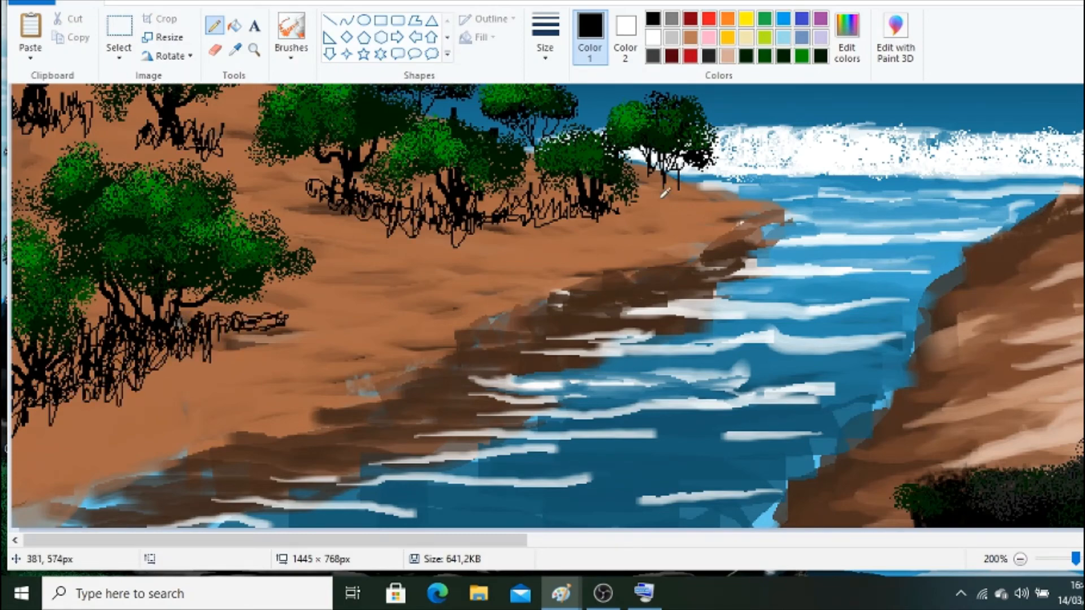
click(1020, 559)
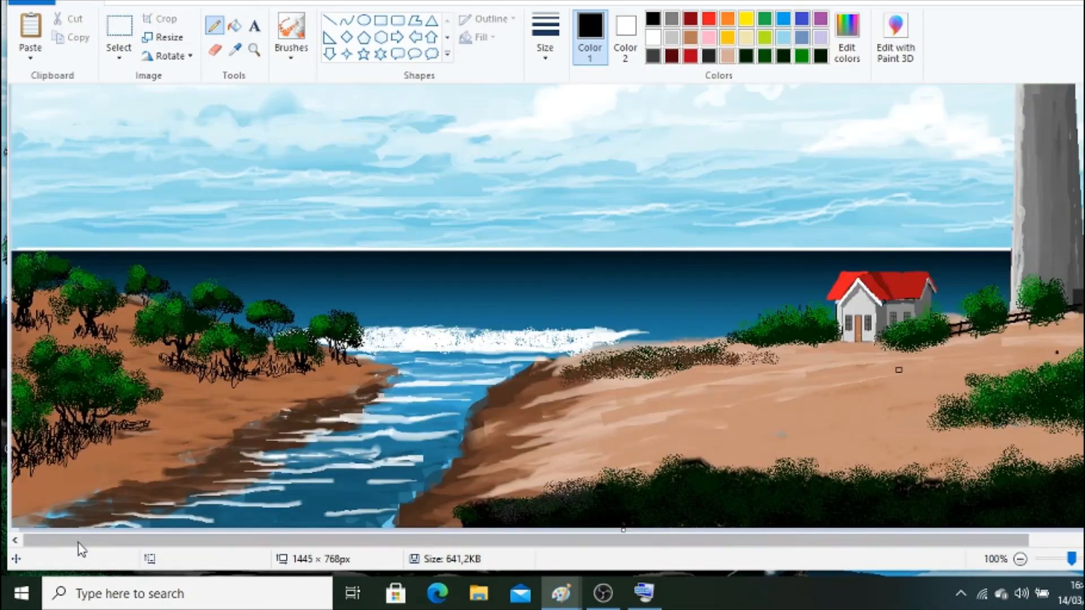
Airbrush dark green undergrowth over the sand between the dune trees and down towards the bank.
click(747, 58)
click(291, 29)
drag(79, 447, 23, 461)
drag(158, 370, 322, 366)
drag(125, 330, 33, 325)
drag(172, 395, 328, 372)
mouse_move(327, 372)
mouse_down()
mouse_move(215, 388)
mouse_move(277, 365)
mouse_move(46, 310)
mouse_move(277, 366)
mouse_move(117, 427)
mouse_move(280, 360)
mouse_up()
mouse_move(384, 392)
mouse_down()
mouse_move(273, 406)
mouse_move(52, 488)
mouse_move(145, 471)
mouse_move(139, 454)
mouse_up()
Sample the bank's brown and brush over the undergrowth's lower edge along the left bank.
click(236, 50)
click(260, 417)
click(291, 52)
click(291, 149)
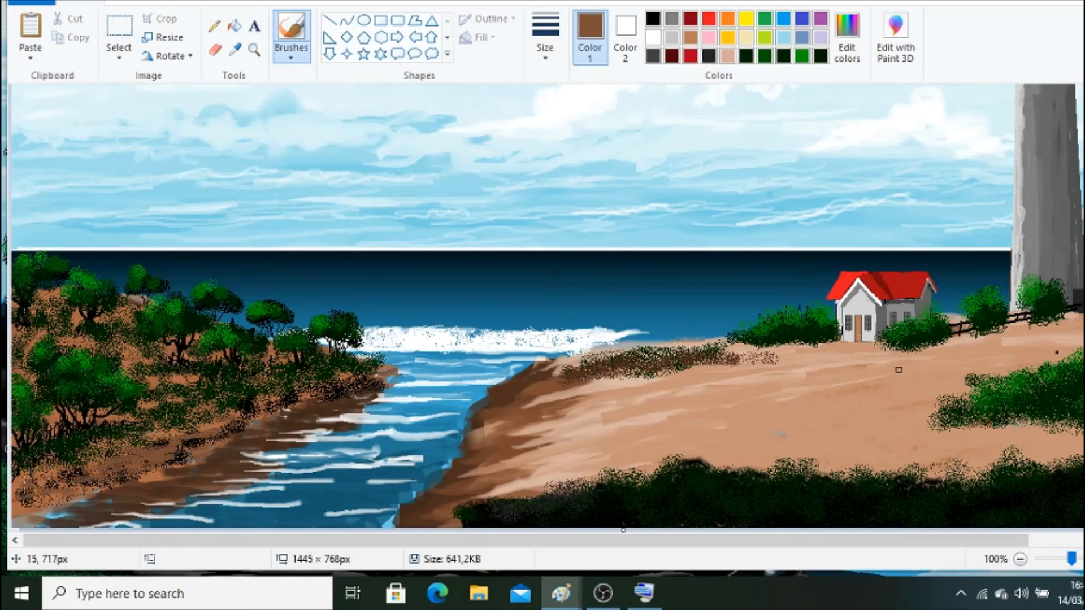
drag(266, 411, 389, 374)
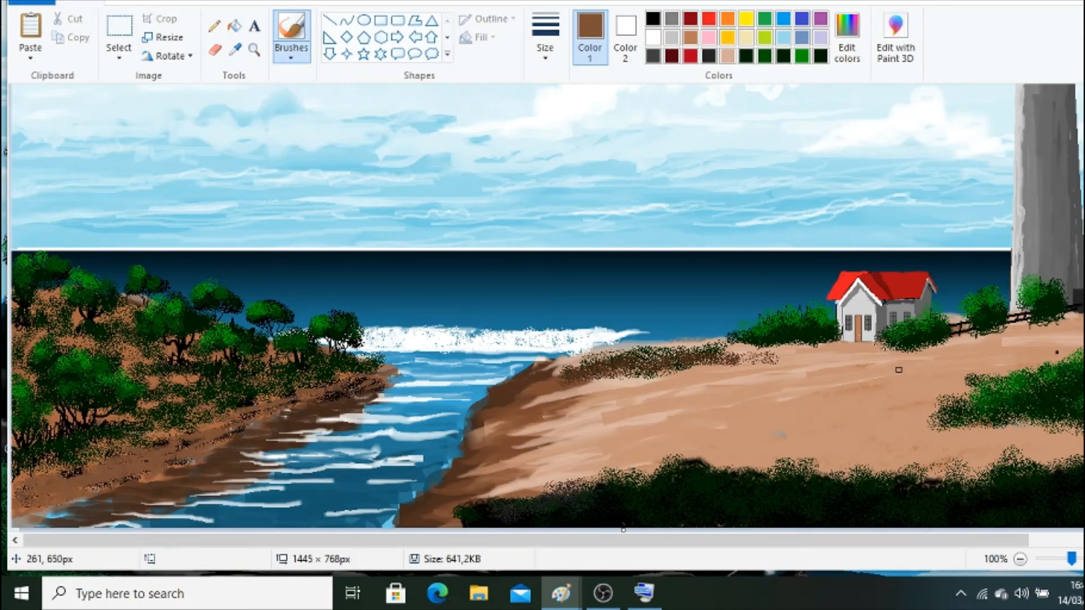
Try to airbrush a white wave streak across the open sea.
drag(1005, 541, 1084, 540)
scroll(181, 334, up, 2)
click(546, 50)
click(591, 117)
click(291, 52)
click(392, 83)
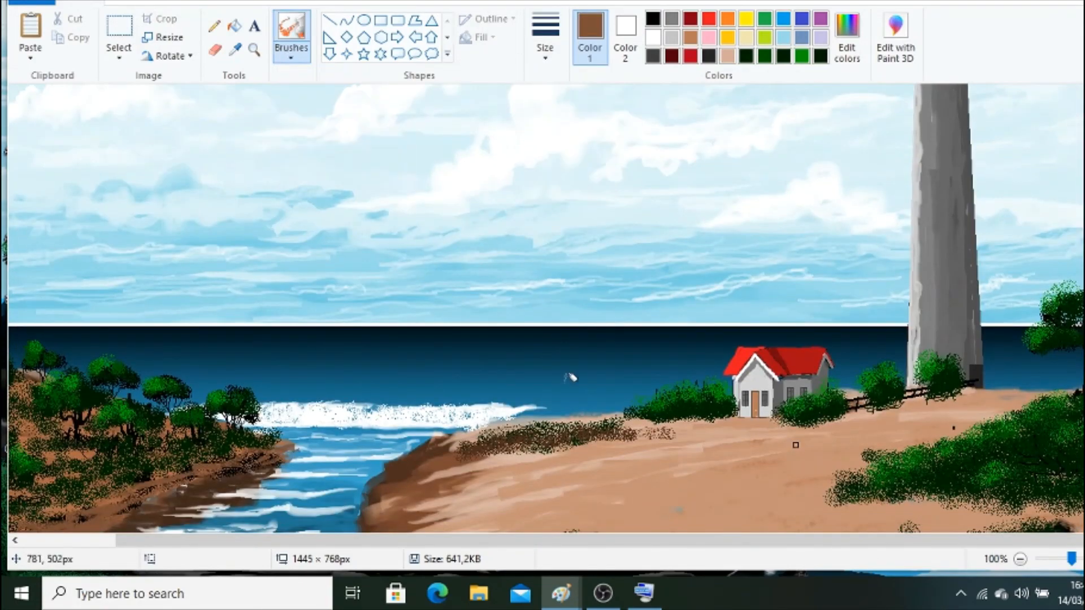
click(545, 50)
click(563, 121)
click(254, 49)
click(510, 353)
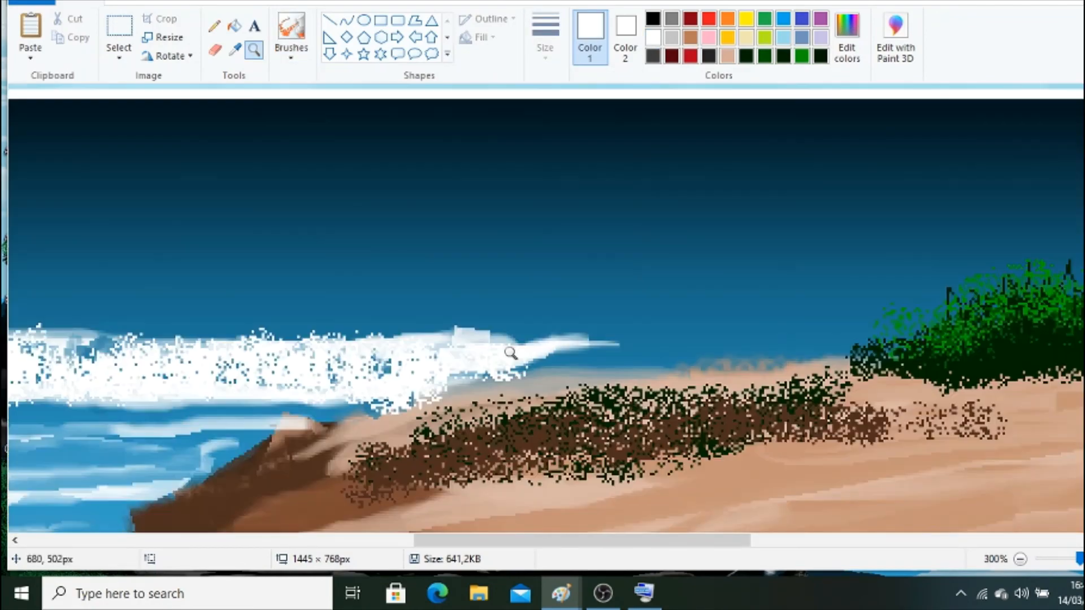
click(291, 28)
drag(296, 263, 932, 272)
key(ctrl+z)
Brush several long white wave lines across the dark sea between the dune trees and the house.
click(291, 52)
click(290, 117)
drag(649, 540, 590, 540)
drag(127, 256, 630, 254)
drag(543, 540, 358, 540)
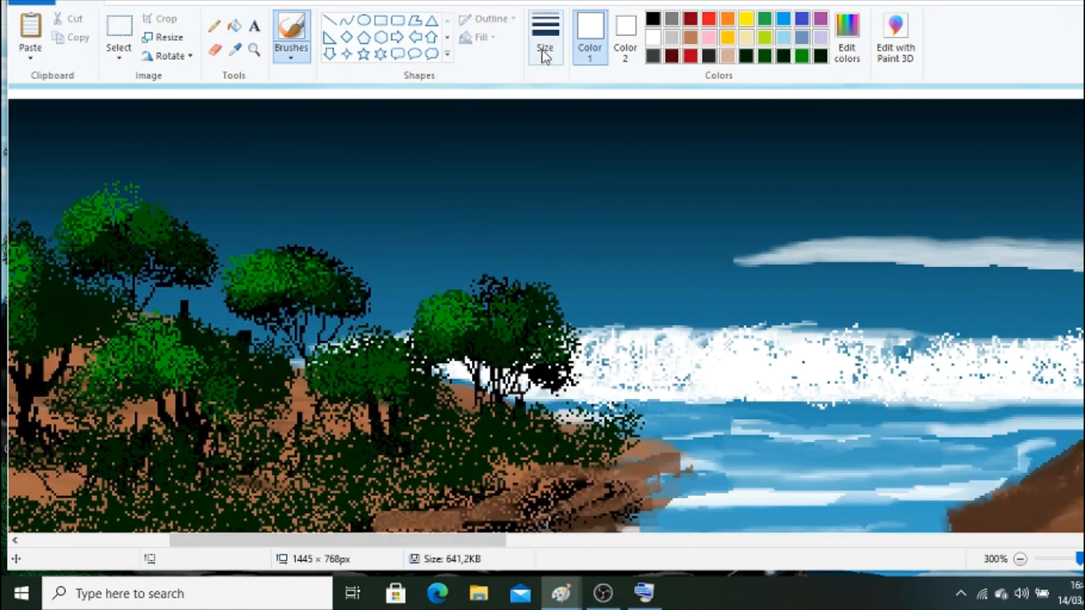
drag(468, 240, 870, 245)
click(1019, 559)
click(1020, 559)
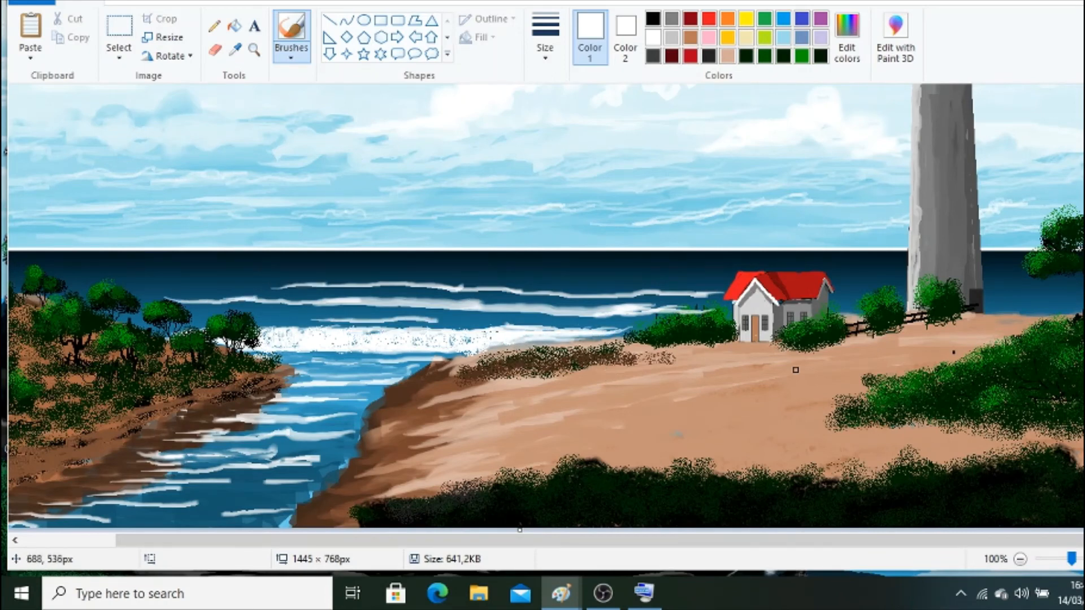
Sample the sea's blue and paint over parts of the white wave lines to thin and break them up.
click(236, 57)
click(480, 304)
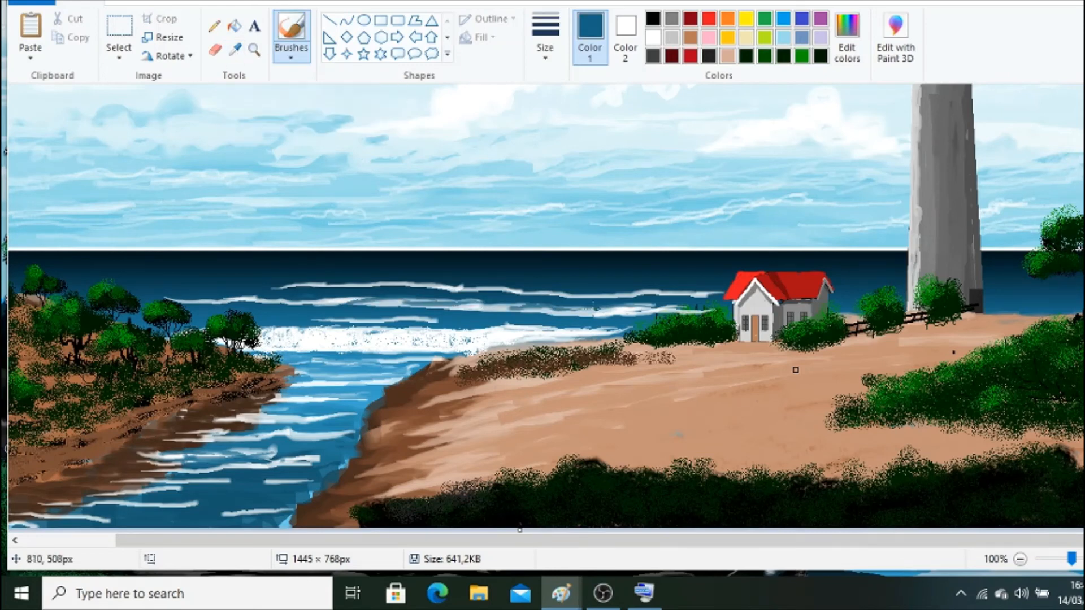
drag(700, 294, 465, 288)
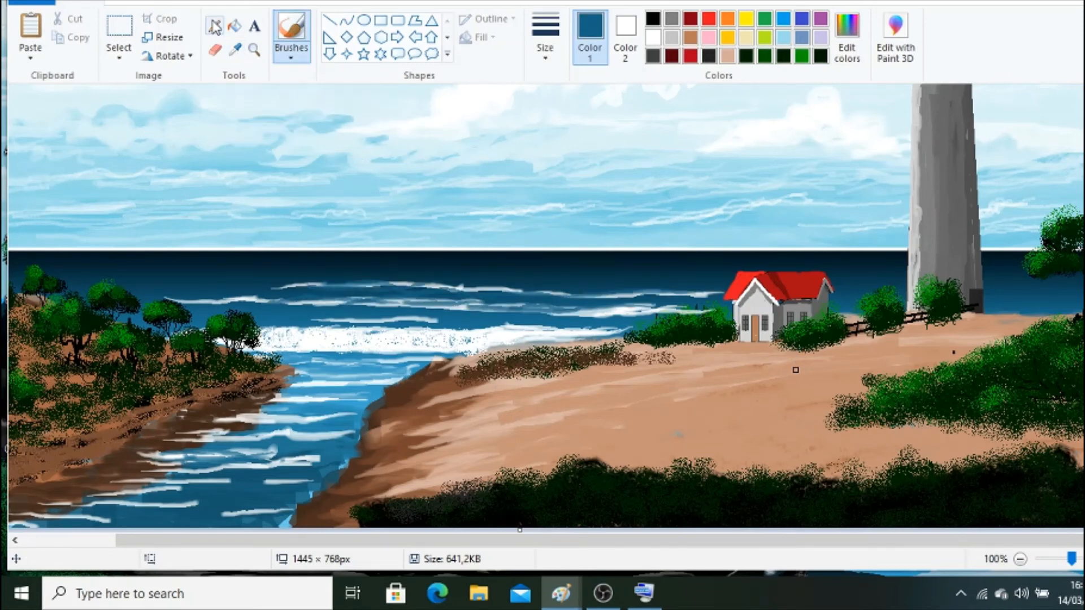
Extend the farthest white wave line towards the dune trees with a fine brush.
click(291, 55)
click(325, 82)
click(546, 52)
click(582, 153)
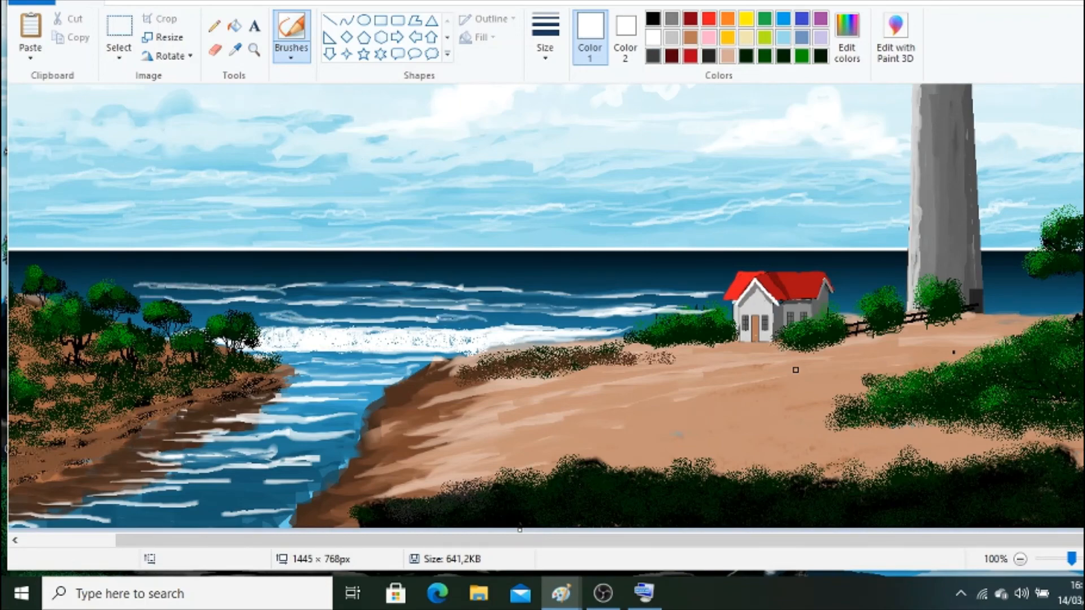
Brush white wave lines on the sea between the house and the lighthouse and between the lighthouse and the tree.
click(291, 55)
click(291, 85)
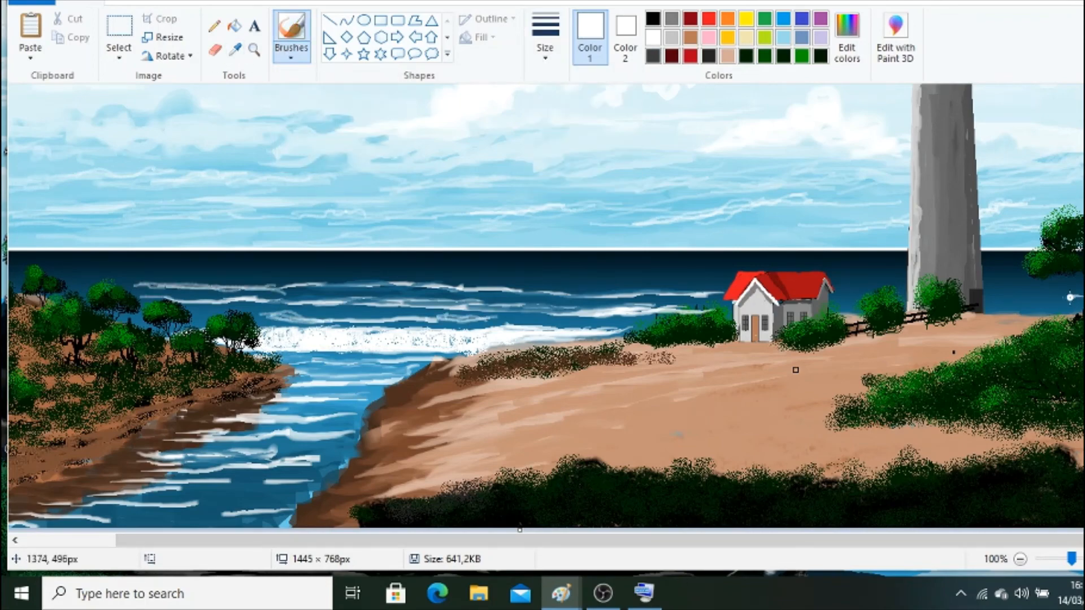
click(254, 50)
click(907, 289)
click(290, 27)
drag(671, 319, 543, 325)
key(ctrl+z)
drag(1061, 328, 868, 345)
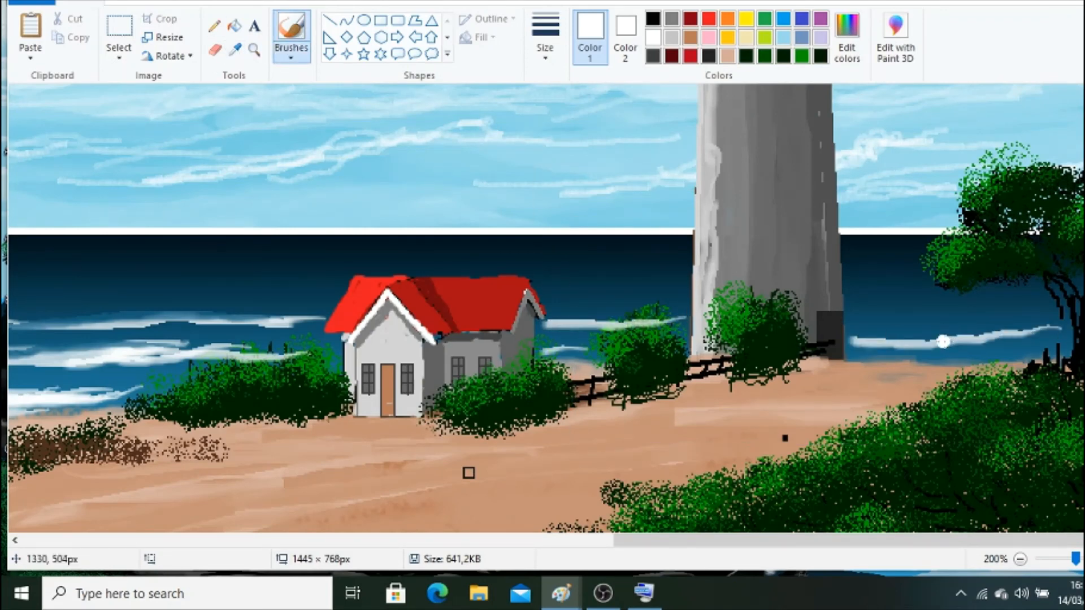
Sample the sea's blue and thin the white wave lines on both sides of the lighthouse.
click(235, 50)
click(966, 351)
mouse_move(1016, 342)
mouse_down()
mouse_move(903, 347)
mouse_move(991, 338)
mouse_up()
drag(550, 330, 662, 320)
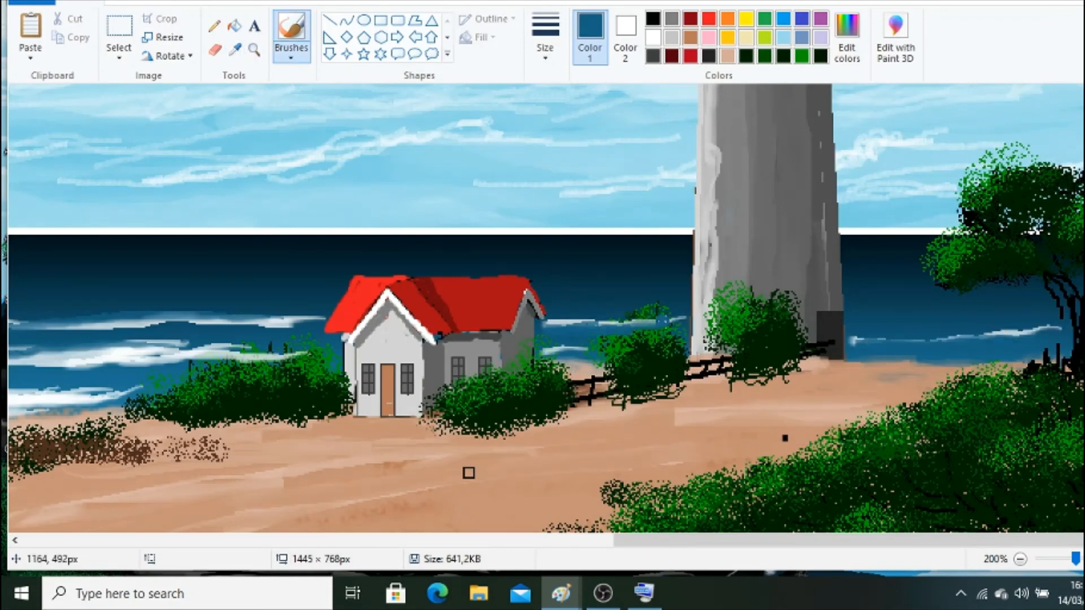
Airbrush dark green over the bushes on both sides of the house where waves and sea colour overlap them.
click(783, 55)
click(291, 56)
click(392, 85)
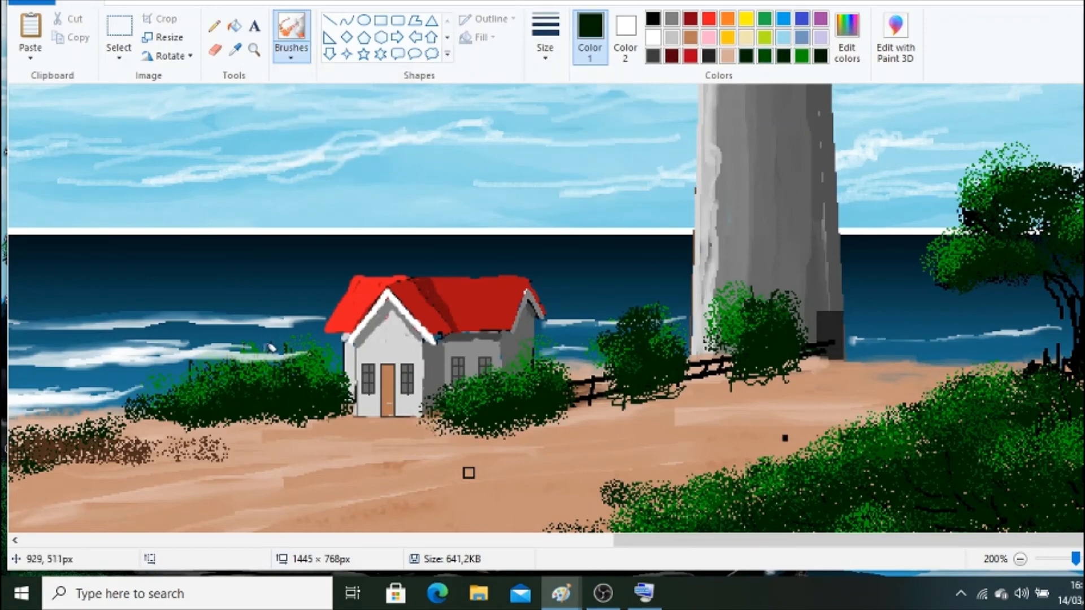
drag(271, 351, 296, 360)
Sample the sea's blue and touch up the wave line between the lighthouse and the tree.
click(1021, 559)
click(235, 50)
click(1059, 307)
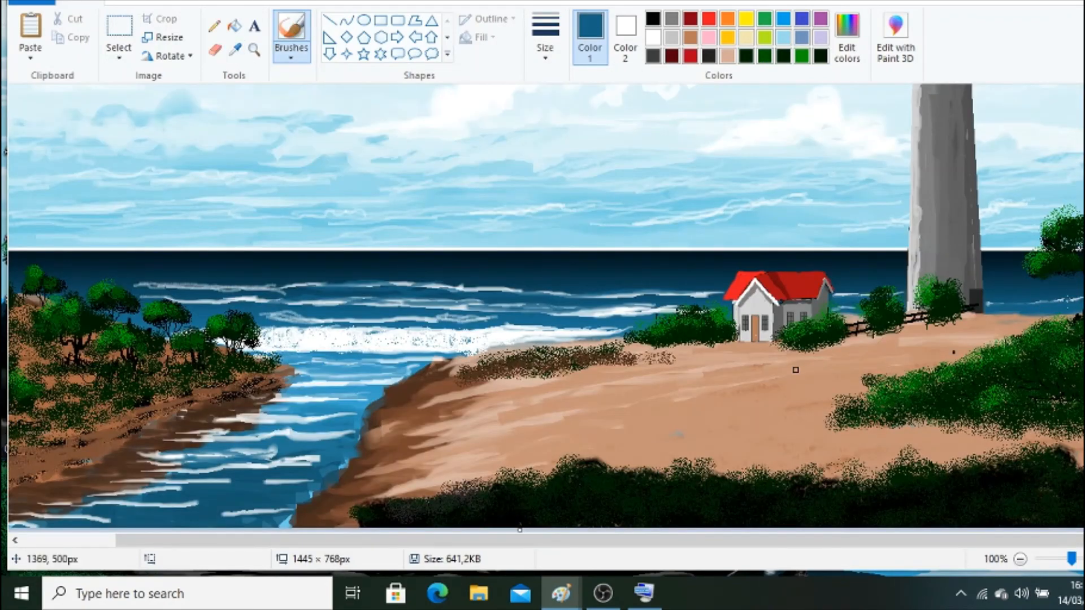
click(1019, 559)
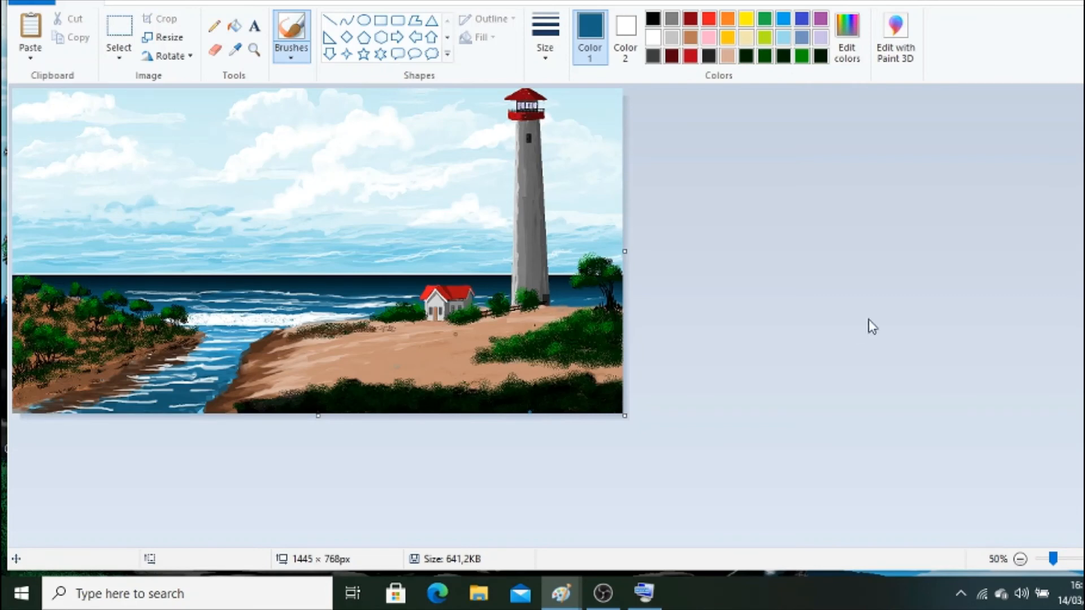
Widen the canvas to 1880 px and pencil a few dark green leaf outlines on the blank area.
drag(624, 252, 809, 251)
click(254, 50)
click(486, 201)
click(746, 56)
click(214, 25)
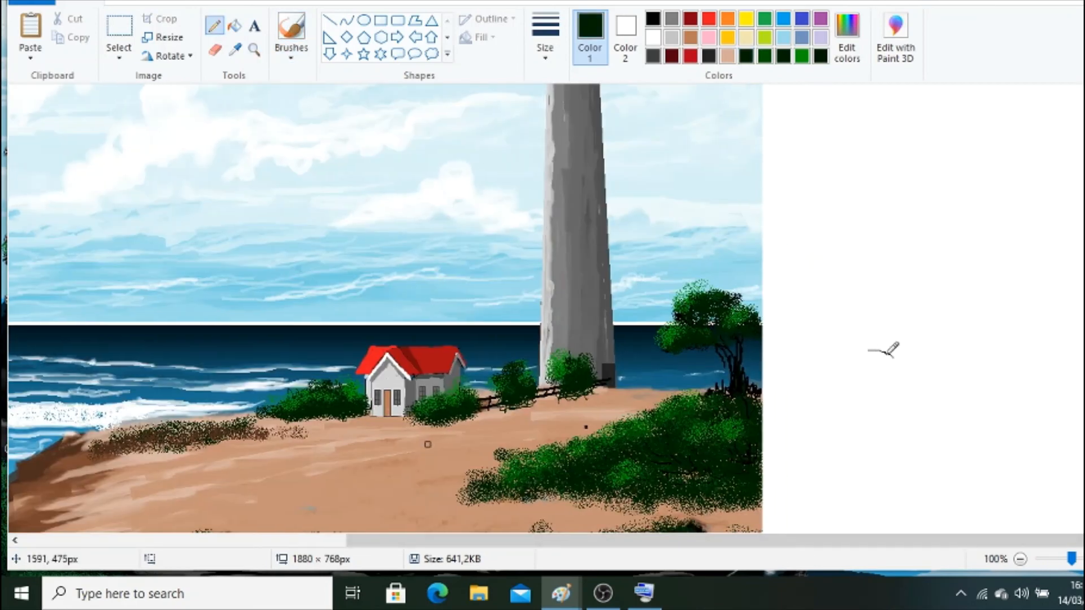
click(255, 49)
click(878, 341)
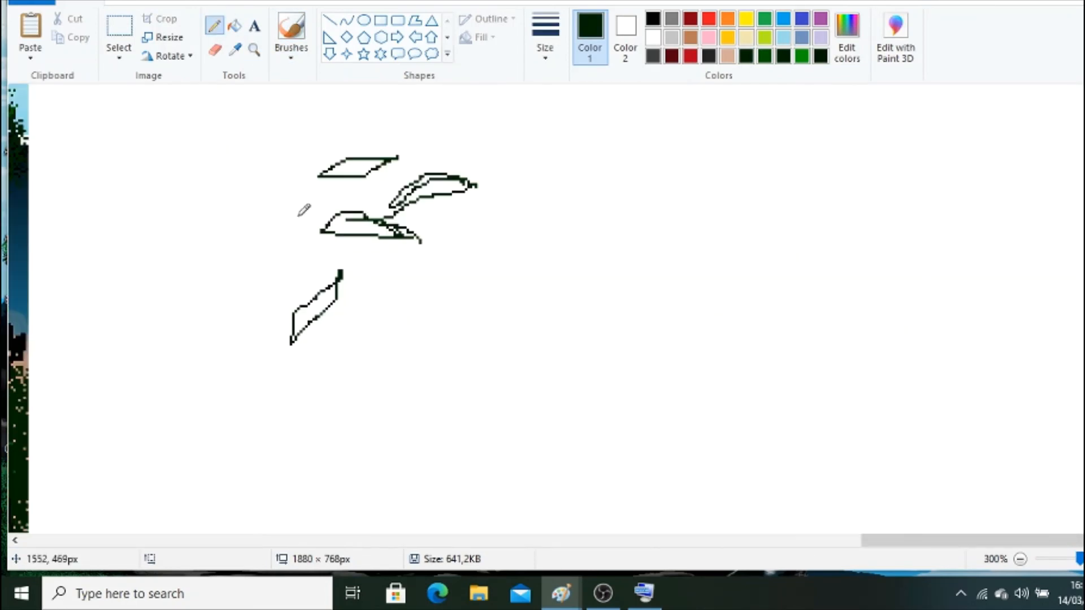
Pencil many more slanted leaf outlines around the first ones to build up a loose leaf cluster.
drag(294, 184, 292, 187)
drag(302, 262, 299, 260)
drag(482, 264, 479, 262)
mouse_move(227, 239)
mouse_down()
mouse_move(191, 275)
mouse_move(225, 241)
mouse_up()
drag(198, 165, 198, 162)
mouse_move(296, 154)
mouse_down()
mouse_move(228, 153)
mouse_move(304, 153)
mouse_up()
drag(431, 113, 345, 145)
drag(437, 150, 507, 151)
drag(471, 213, 531, 237)
drag(379, 293, 357, 331)
drag(265, 311, 237, 353)
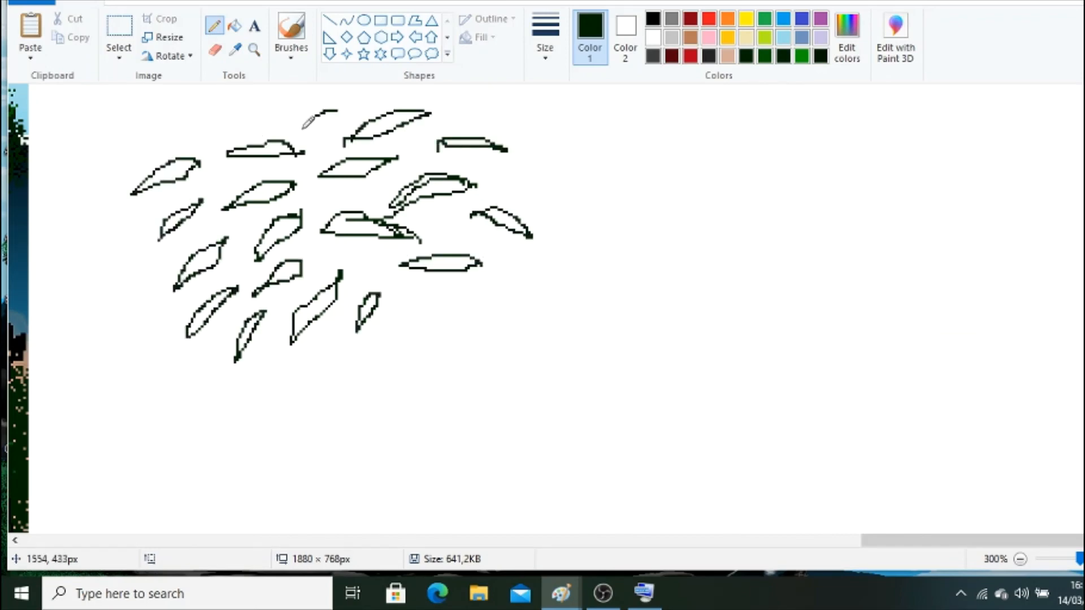
drag(304, 129, 335, 113)
scroll(294, 146, up, 3)
mouse_move(247, 284)
mouse_down()
mouse_move(233, 271)
mouse_move(247, 287)
mouse_up()
drag(254, 270, 252, 283)
drag(311, 261, 323, 238)
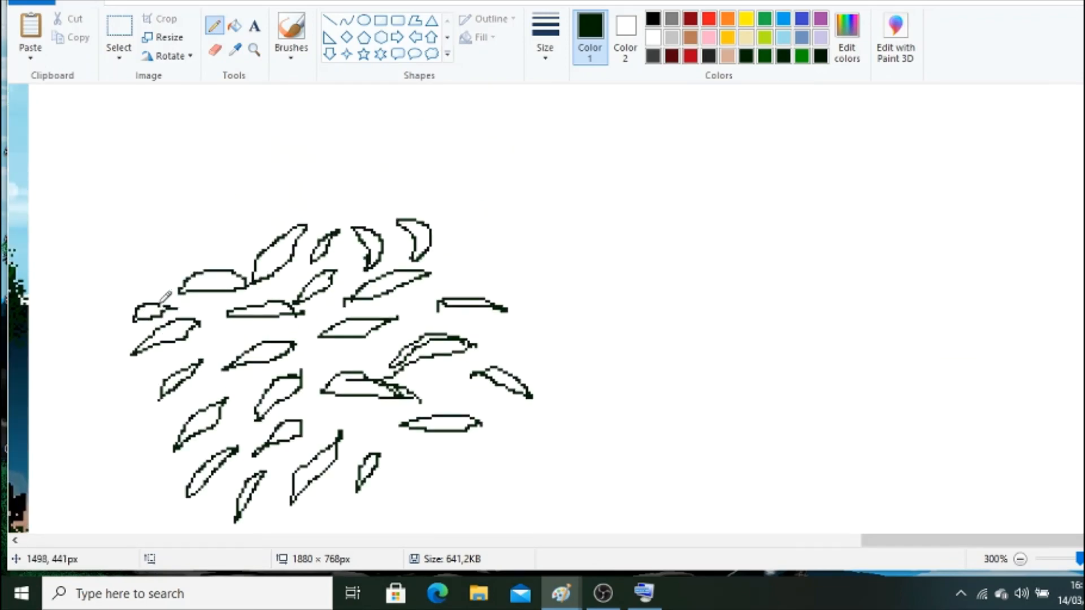
Fill the leaf outlines of the cluster with dark green.
click(234, 26)
click(277, 256)
click(218, 282)
click(266, 309)
click(266, 353)
click(238, 379)
click(281, 393)
click(290, 433)
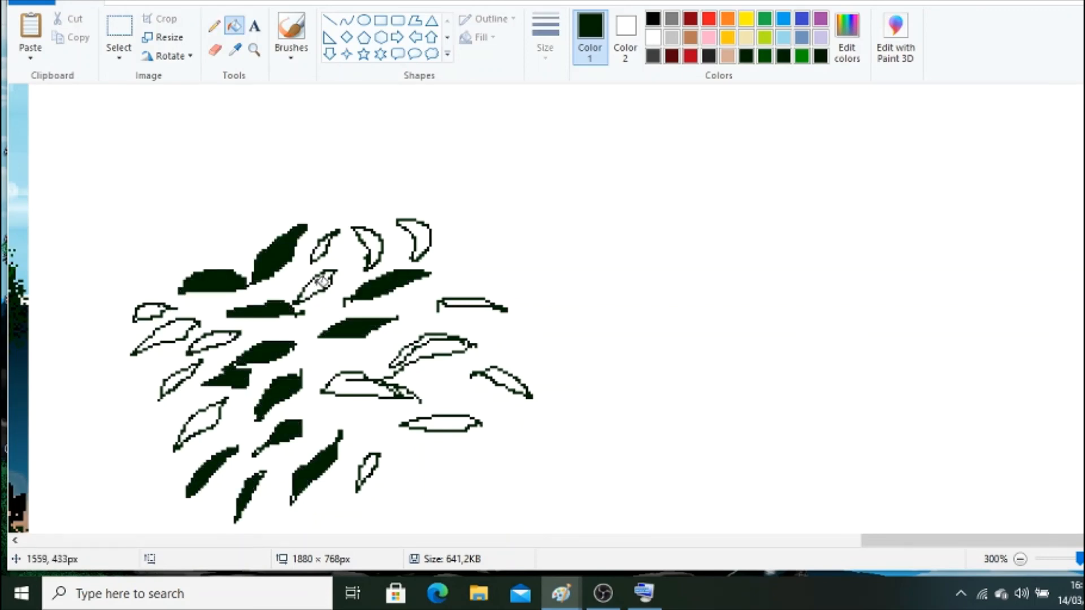
click(506, 381)
click(468, 303)
click(423, 236)
click(369, 467)
click(216, 341)
click(179, 381)
Fill the remaining leaf outlines of the cluster with dark green and patch the gaps in the overlapping leaves.
click(1020, 559)
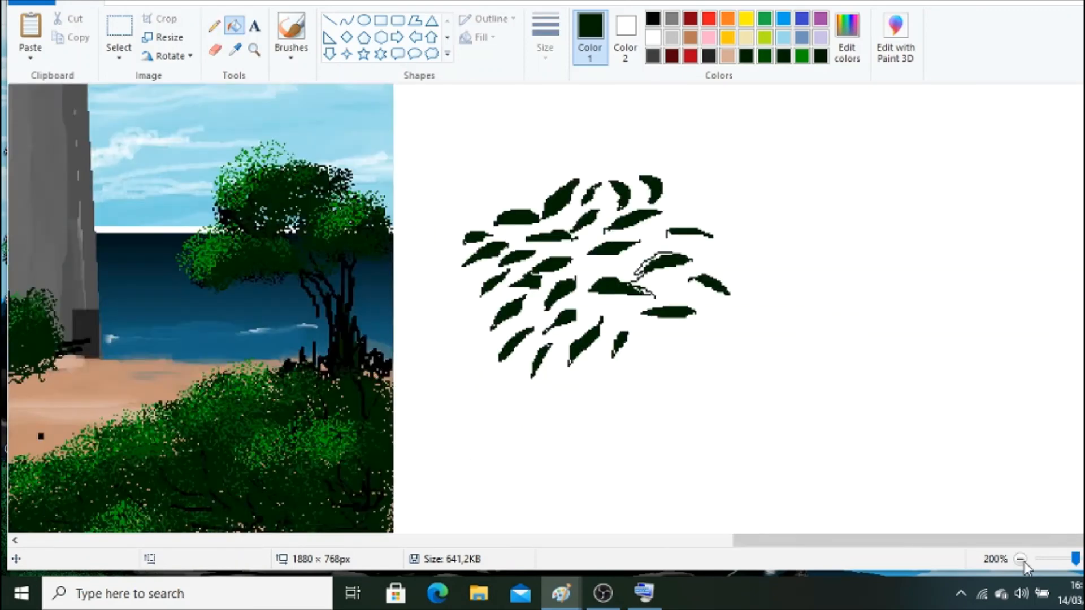
click(1020, 560)
scroll(898, 259, up, 2)
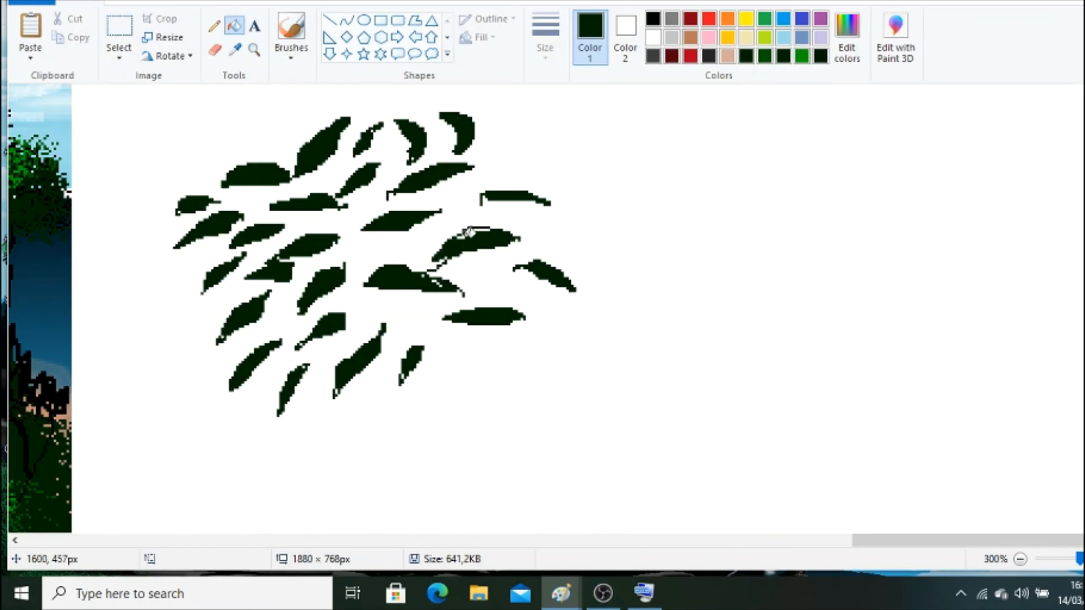
scroll(468, 232, up, 1)
click(214, 25)
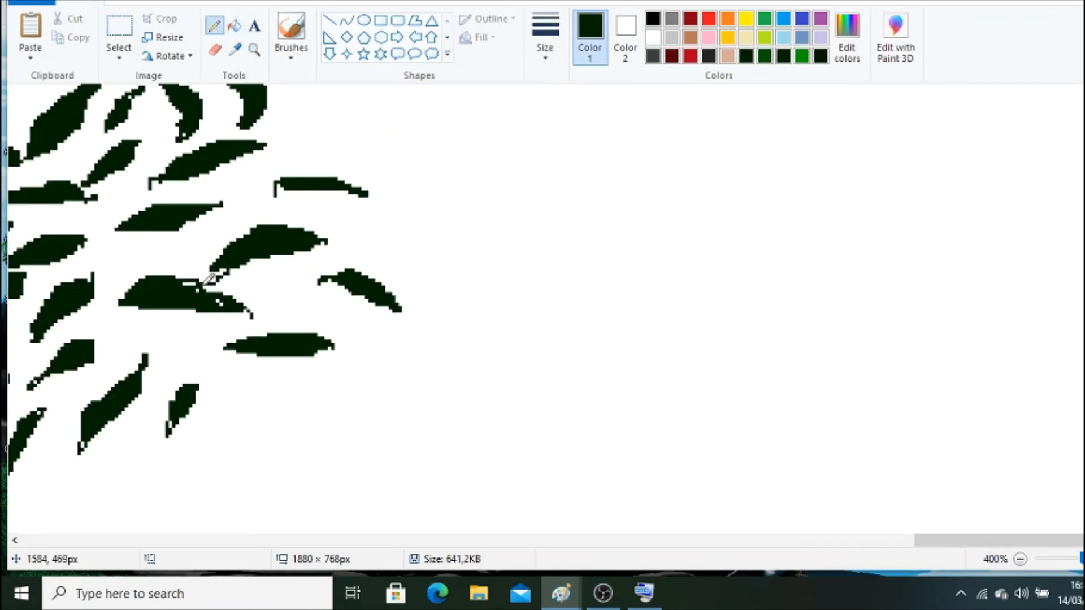
Select the whole leaf cluster, paste a copy of it and turn on transparent selection.
click(1020, 559)
click(1020, 559)
click(1020, 559)
click(1020, 559)
click(119, 28)
drag(630, 243, 732, 322)
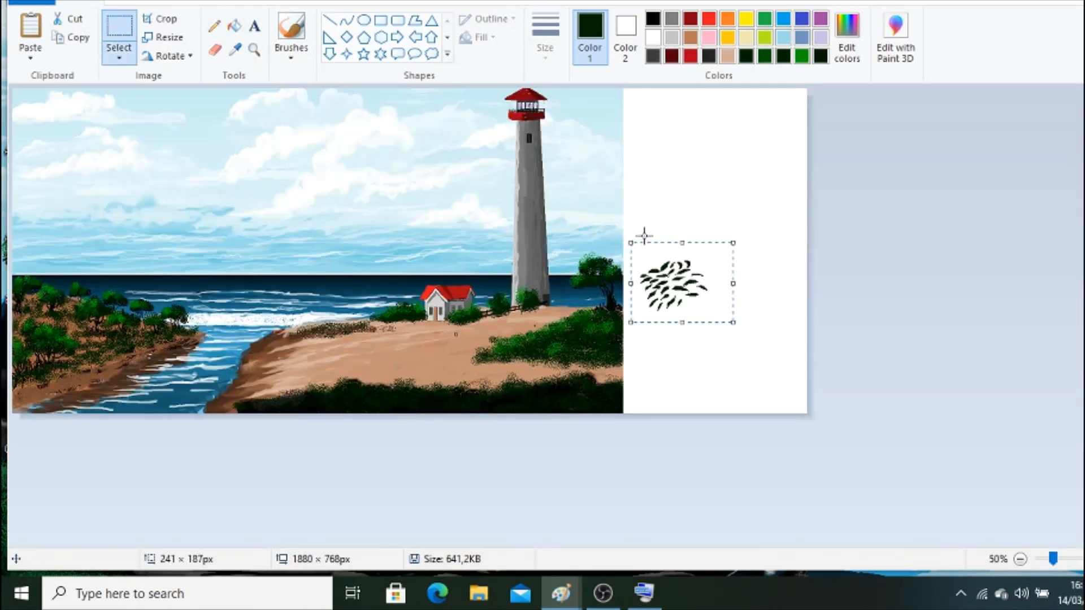
key(ctrl+c)
key(ctrl+v)
click(119, 55)
click(158, 207)
Place a smaller copy of the leaf cluster at the left end of the foreground bushes.
drag(63, 130, 350, 364)
drag(403, 402, 261, 402)
key(ctrl+c)
key(ctrl+v)
drag(47, 118, 278, 394)
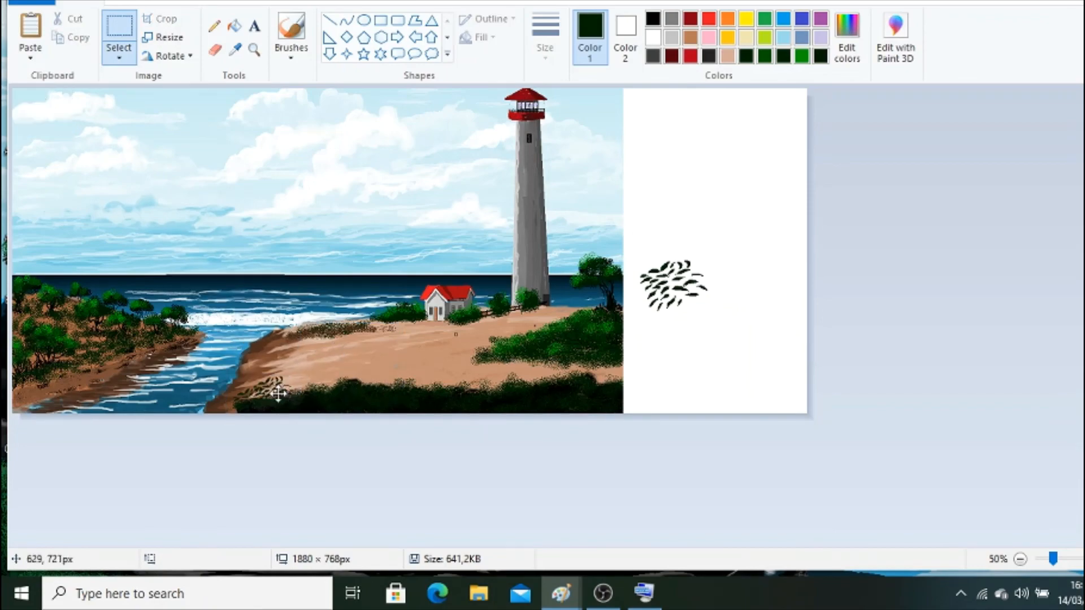
scroll(278, 394, up, 1)
scroll(642, 542, right, 8)
drag(782, 186, 985, 358)
key(ctrl+c)
key(ctrl+v)
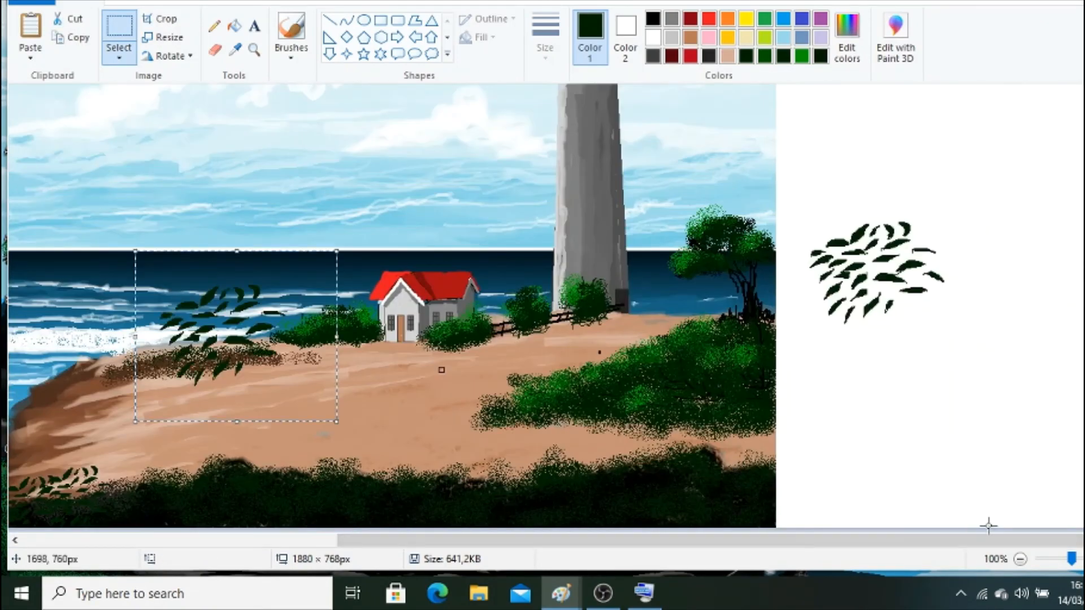
scroll(988, 526, left, 4)
key(ctrl+z)
Copy the leaf cluster again, shrink it to 105 × 82 px and place copies on the foreground bushes' left end.
drag(952, 206, 1082, 314)
key(ctrl+c)
key(ctrl+v)
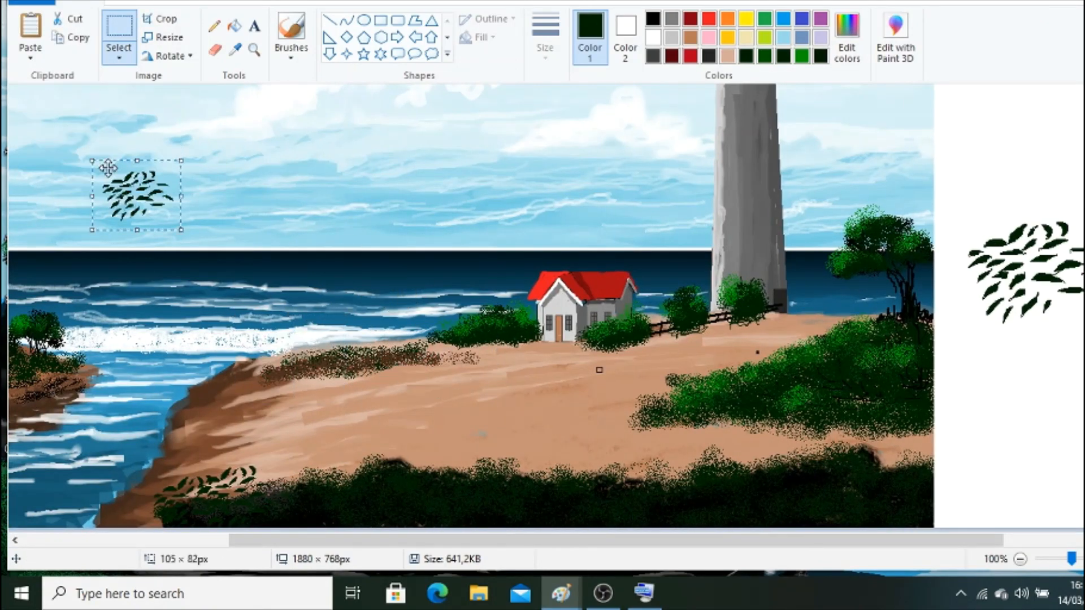
drag(107, 168, 249, 477)
key(ctrl+v)
drag(51, 122, 226, 486)
key(ctrl+v)
key(ctrl+v)
Add more small leaf copies down the riverbank edge and along the top of the left foreground bushes.
drag(51, 122, 145, 528)
key(ctrl+v)
key(ctrl+v)
drag(64, 118, 262, 458)
key(ctrl+v)
drag(65, 124, 402, 480)
key(ctrl+v)
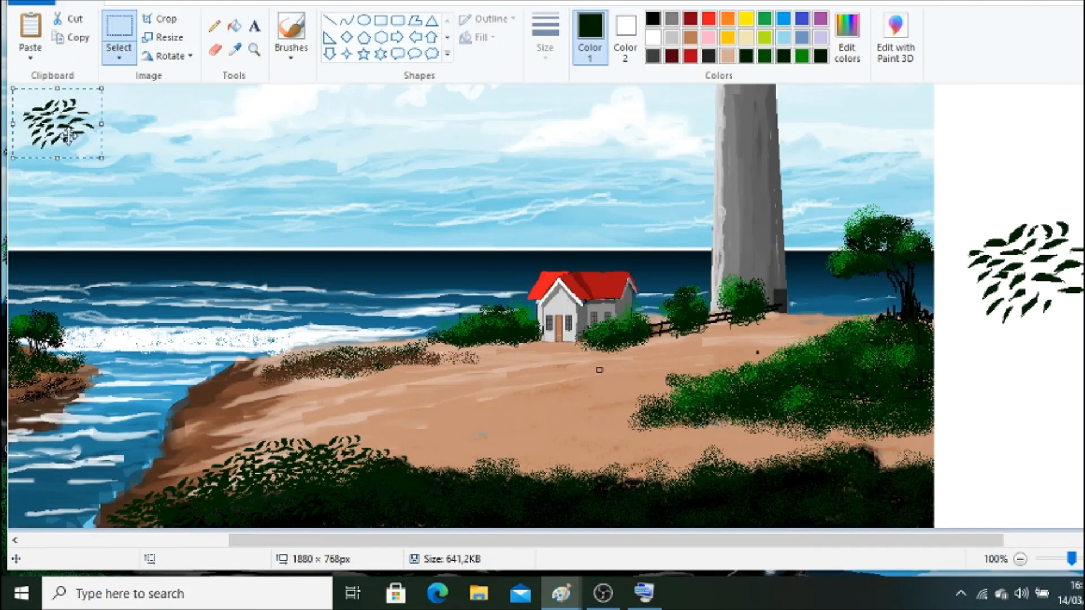
drag(67, 136, 442, 479)
key(ctrl+v)
Stack small leaf copies on the blank canvas below the original cluster to build a denser cluster.
drag(75, 113, 1048, 408)
key(ctrl+v)
key(ctrl+v)
drag(35, 121, 1033, 398)
key(ctrl+v)
key(ctrl+v)
Cover the middle and right part of the foreground bushes with dark leaf cluster copies.
drag(96, 157, 644, 493)
key(ctrl+v)
drag(83, 153, 910, 481)
key(ctrl+v)
key(ctrl+v)
key(ctrl+v)
key(ctrl+v)
drag(84, 144, 659, 473)
Add further leaf cluster copies along the upper edge of the foreground bushes, flipping them for variation.
key(ctrl+v)
click(167, 56)
click(180, 154)
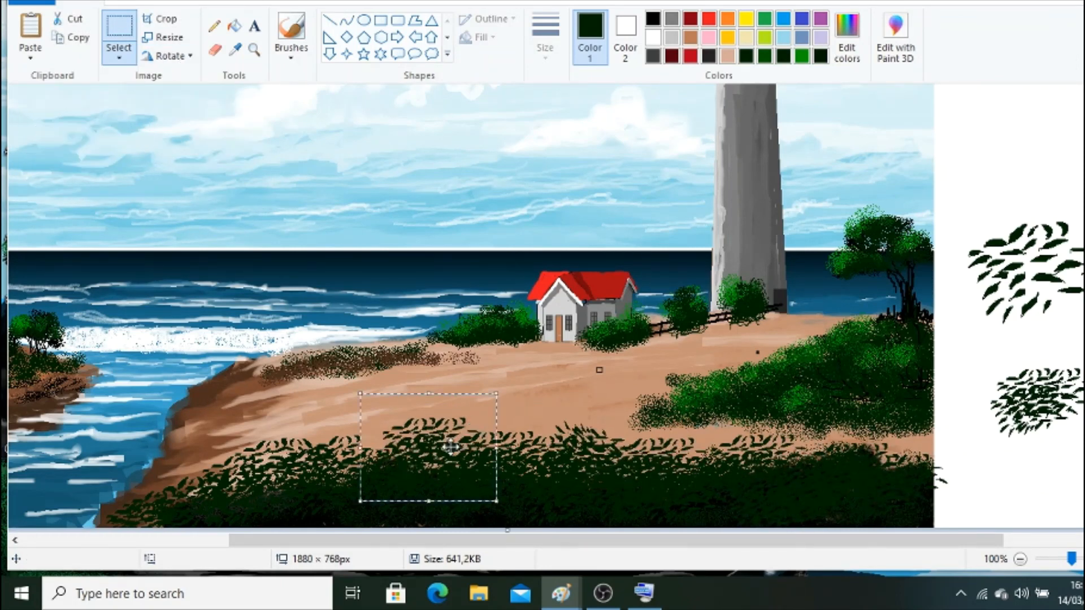
key(ctrl+v)
drag(85, 144, 390, 432)
click(168, 56)
click(180, 135)
click(555, 477)
Recolour several leaves of the original cluster in a lighter dark green and pencil extra leaf outlines at its upper left.
click(764, 56)
click(234, 26)
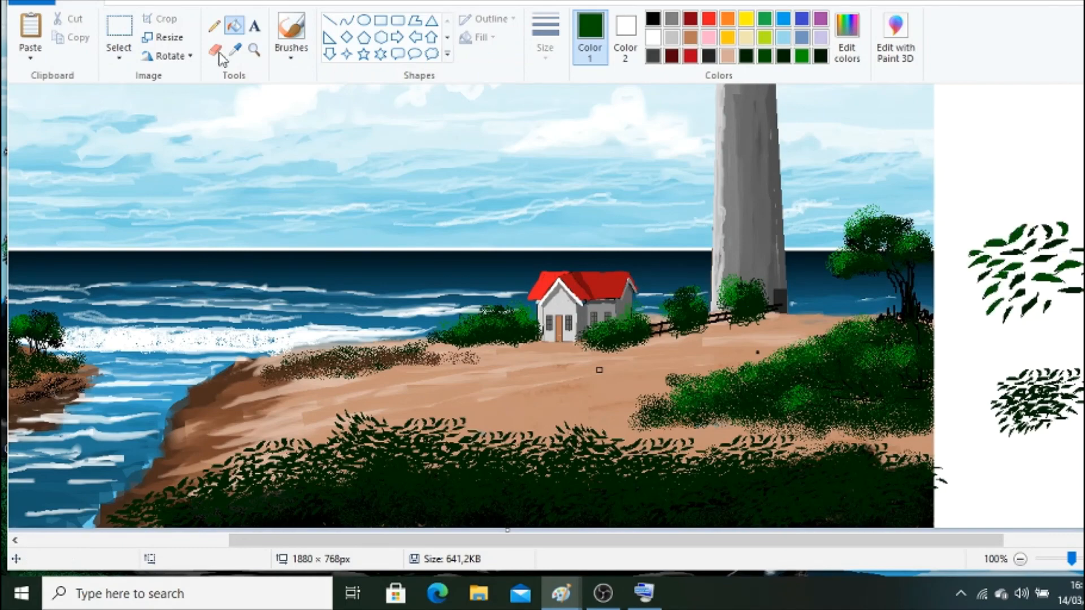
click(214, 25)
drag(1008, 230, 998, 214)
click(254, 49)
click(996, 247)
click(756, 332)
click(619, 298)
click(214, 25)
drag(161, 195, 151, 182)
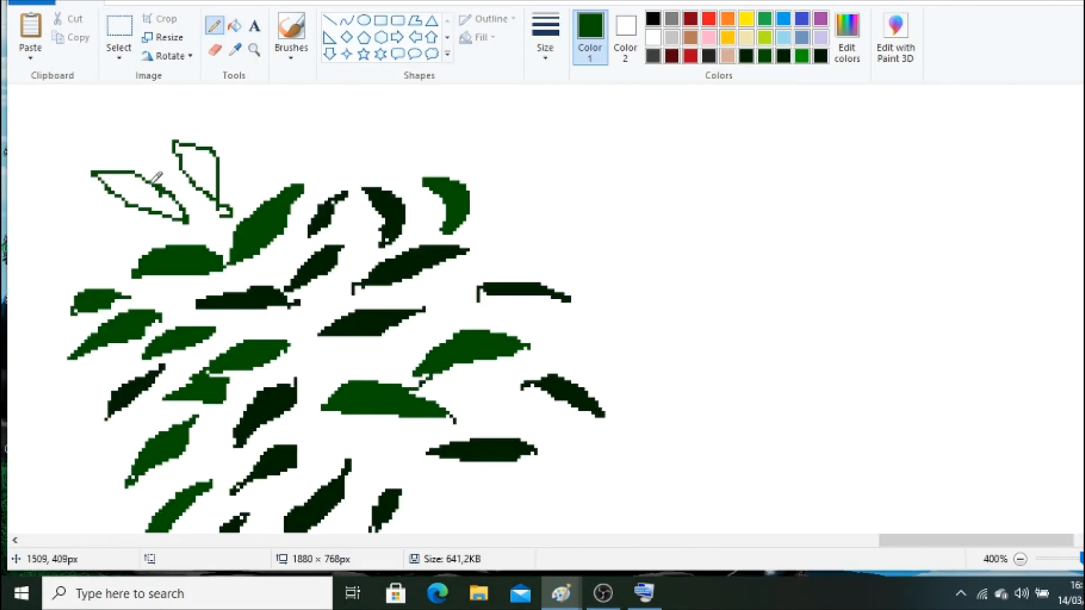
Fill the newly drawn leaf outlines with the same green.
click(234, 25)
click(268, 163)
click(198, 166)
click(140, 194)
Copy the recoloured leaf cluster and place one copy on the left part of the foreground bushes.
triple_click(1020, 559)
click(118, 26)
drag(778, 195, 957, 331)
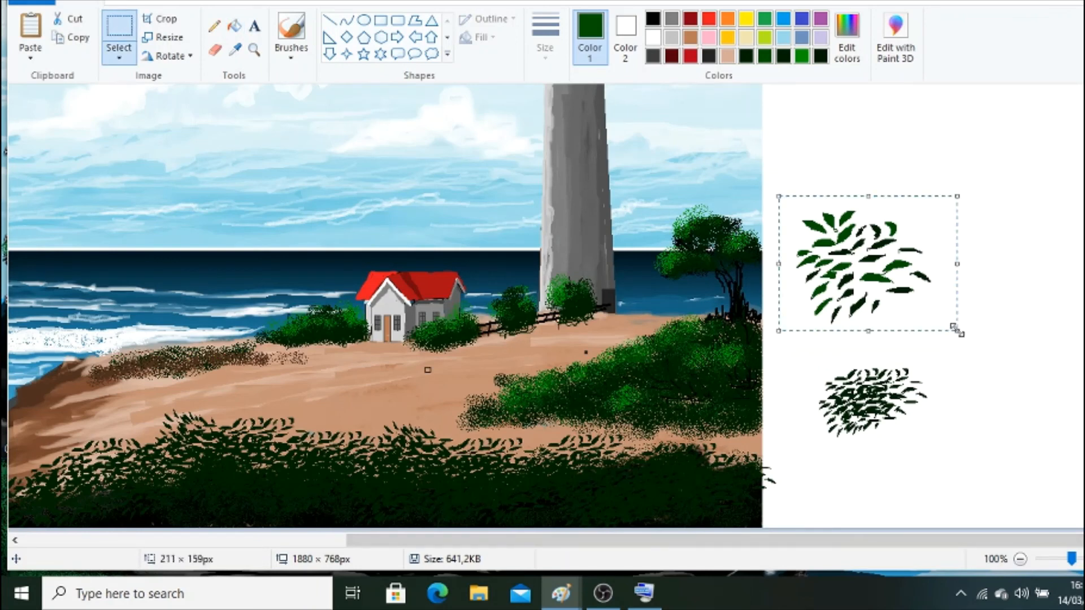
key(ctrl+c)
key(ctrl+v)
drag(150, 466, 93, 474)
key(ctrl+v)
key(Delete)
Copy the recoloured cluster again, shrink it and lay copies over the dense cluster on the blank canvas.
drag(779, 189, 947, 328)
key(ctrl+c)
key(ctrl+v)
drag(85, 145, 854, 381)
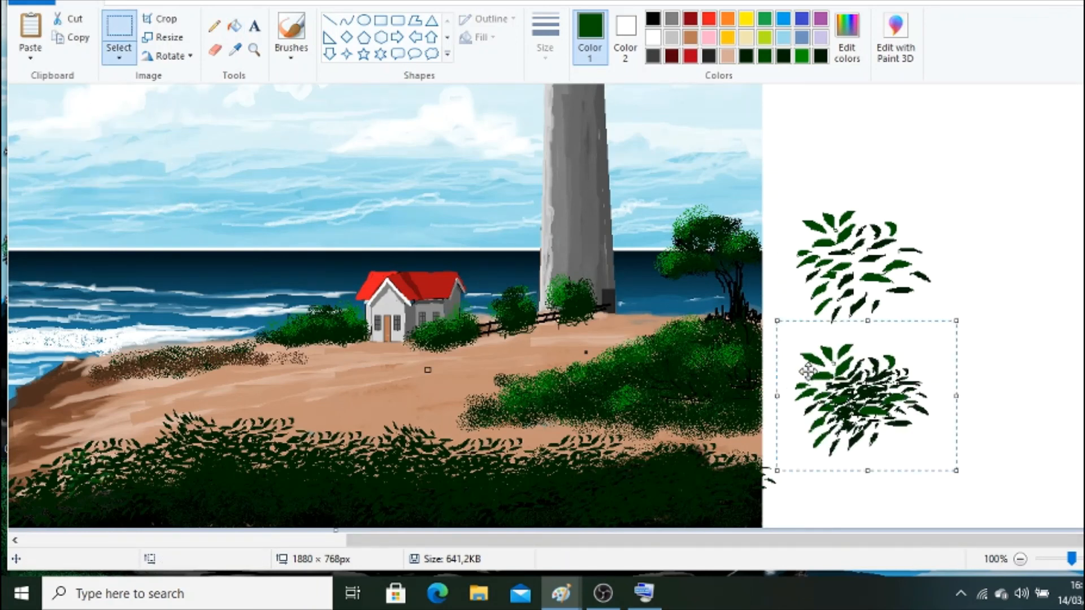
drag(955, 468, 891, 398)
drag(835, 364, 852, 406)
key(ctrl+v)
drag(76, 131, 835, 413)
Stack more small green leaf copies on the dense cluster, including a flipped one, to fill it out.
key(ctrl+v)
key(ctrl+v)
drag(65, 128, 854, 382)
key(ctrl+v)
drag(78, 131, 905, 385)
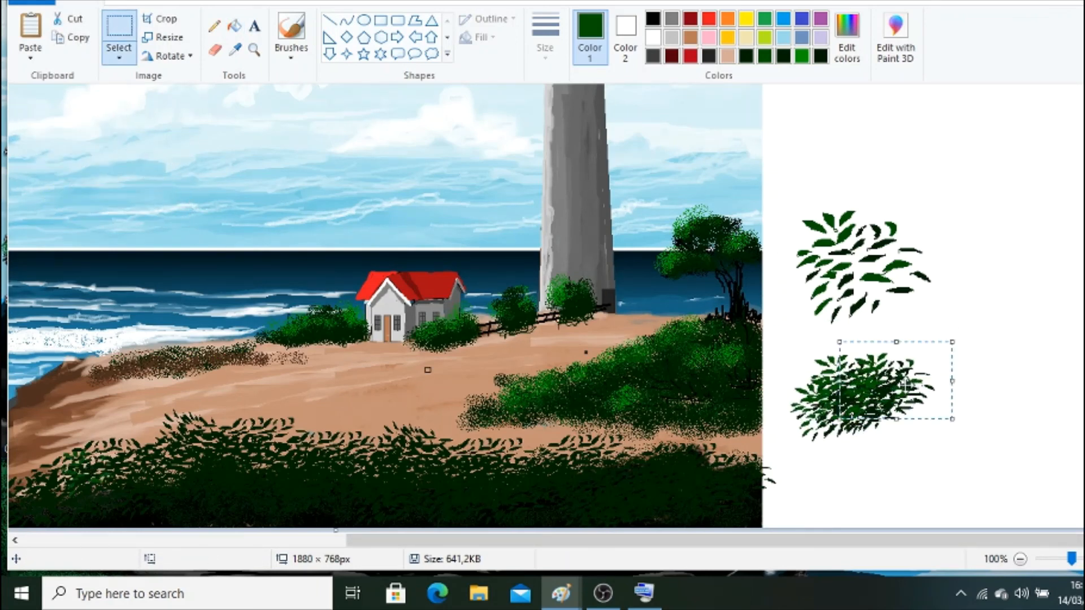
key(ctrl+v)
click(178, 56)
click(198, 150)
drag(88, 128, 908, 388)
Copy the dense green cluster and place copies over the left, middle and right of the foreground bushes.
drag(772, 332, 938, 456)
key(ctrl+c)
key(ctrl+v)
drag(121, 202, 159, 517)
key(ctrl+v)
drag(104, 164, 305, 466)
key(ctrl+v)
drag(97, 148, 680, 500)
Fill the remaining dark areas of the foreground bushes, including the riverbank end, with dense green leaf copies.
key(ctrl+v)
drag(464, 540, 340, 540)
drag(271, 169, 300, 508)
key(ctrl+v)
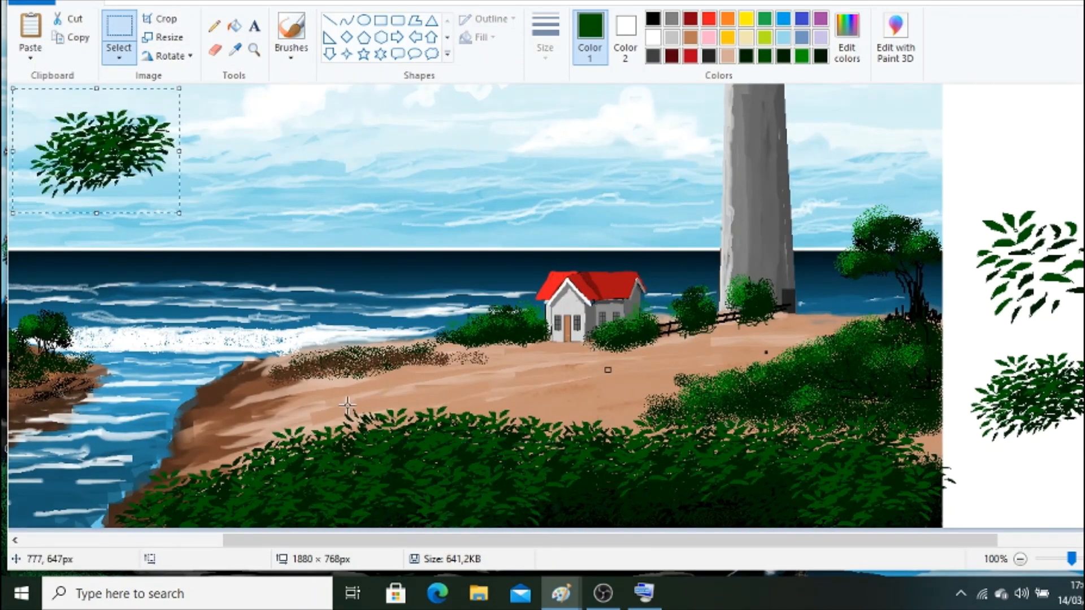
drag(113, 159, 703, 495)
key(ctrl+v)
drag(78, 139, 213, 466)
drag(282, 540, 406, 541)
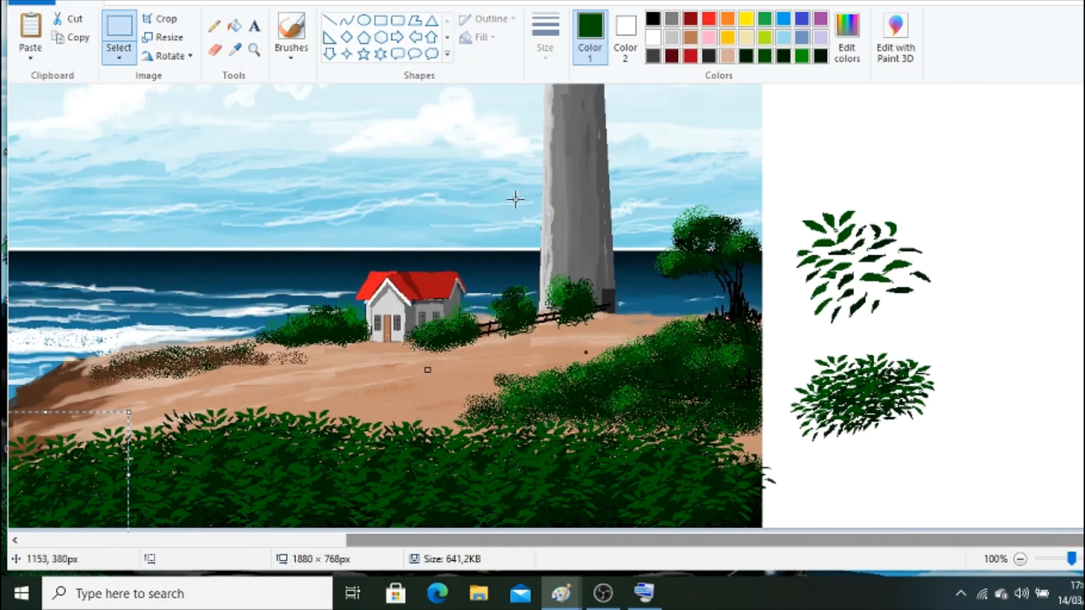
Recolour several upper-left leaves of the original cluster in a brighter green.
click(802, 55)
click(235, 28)
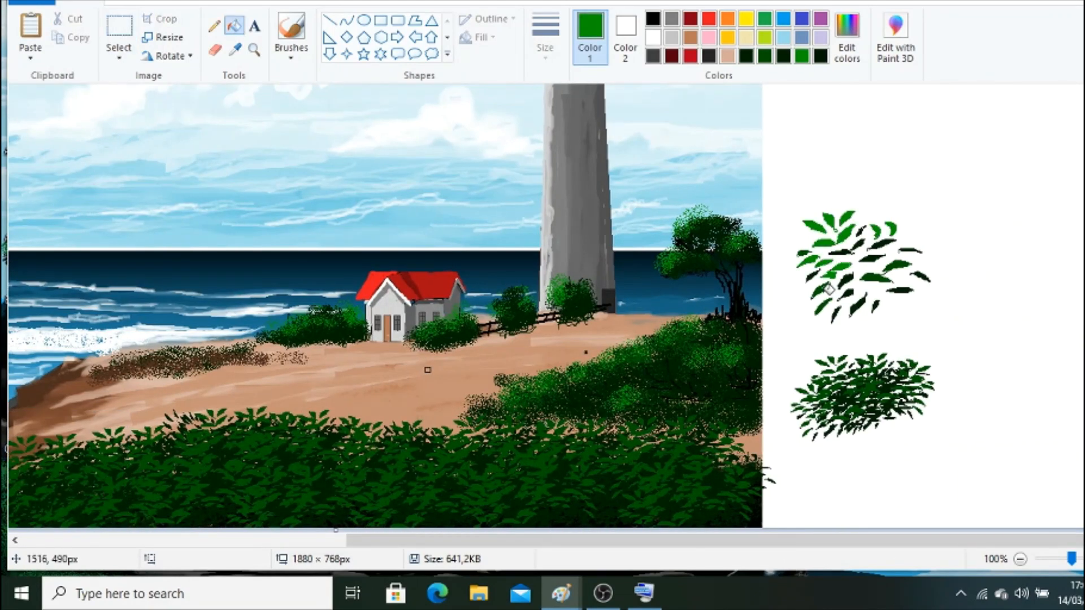
click(821, 290)
Copy the brightened leaf cluster, shrink it and place it on the upper left of the dense cluster.
click(118, 28)
drag(774, 177, 971, 332)
key(ctrl+c)
key(ctrl+v)
drag(205, 243, 128, 181)
drag(68, 135, 833, 376)
key(ctrl+v)
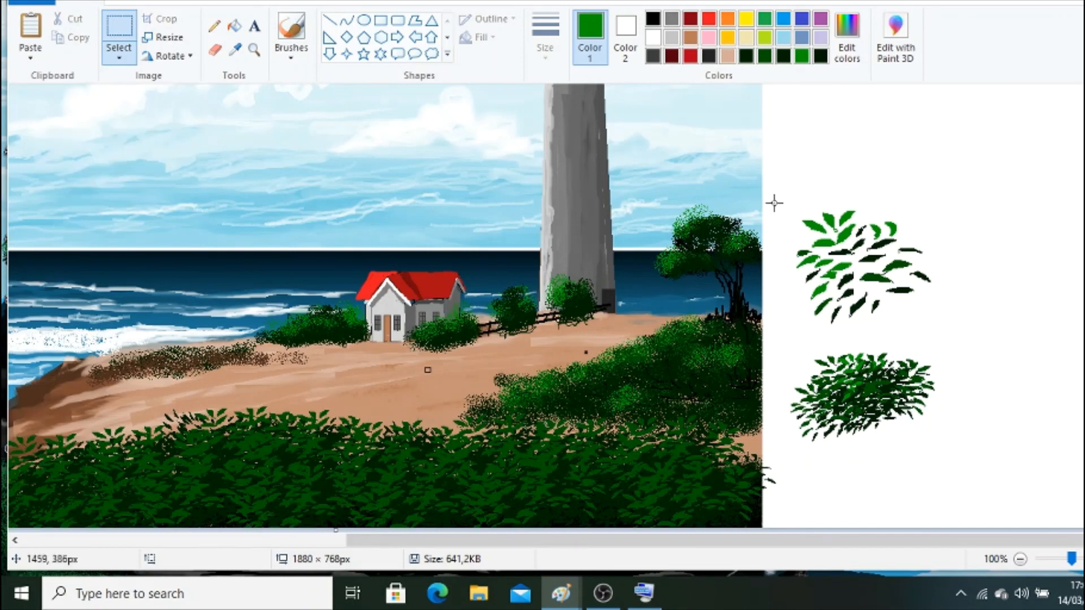
Copy the brightened cluster once more, reduce it and add further bright leaves across the dense cluster.
drag(774, 201, 953, 335)
key(ctrl+c)
key(ctrl+v)
drag(193, 230, 102, 165)
key(ctrl+v)
mouse_move(54, 129)
mouse_down()
mouse_move(824, 387)
mouse_move(819, 423)
mouse_up()
key(ctrl+v)
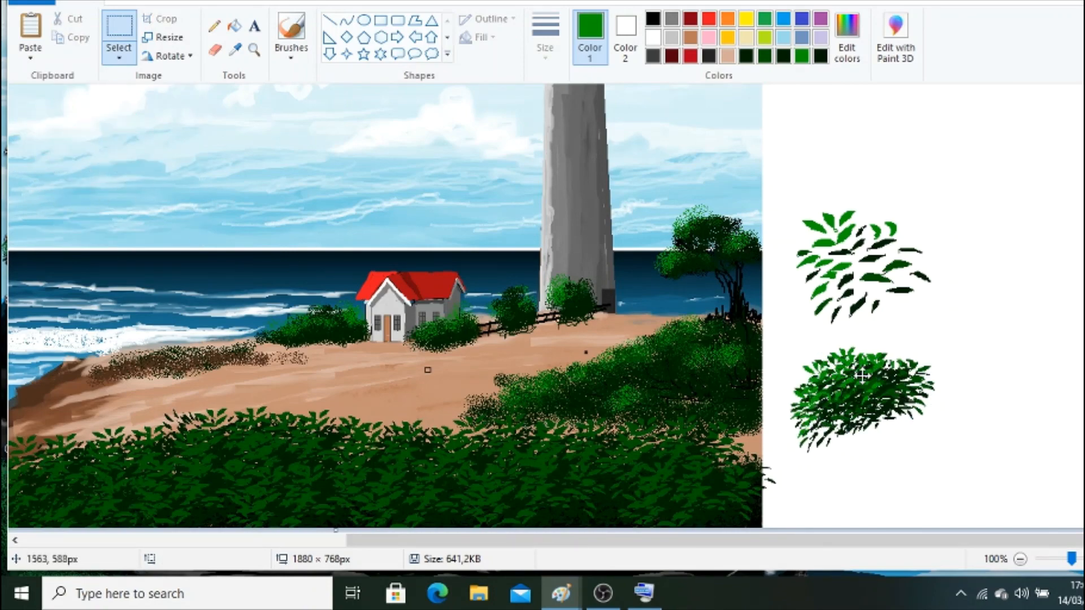
Copy the brightened dense cluster and place copies over the left end of the foreground bushes.
drag(773, 328, 954, 460)
key(ctrl+c)
key(ctrl+v)
drag(85, 155, 116, 454)
drag(423, 541, 256, 540)
key(ctrl+v)
drag(107, 161, 266, 480)
key(ctrl+v)
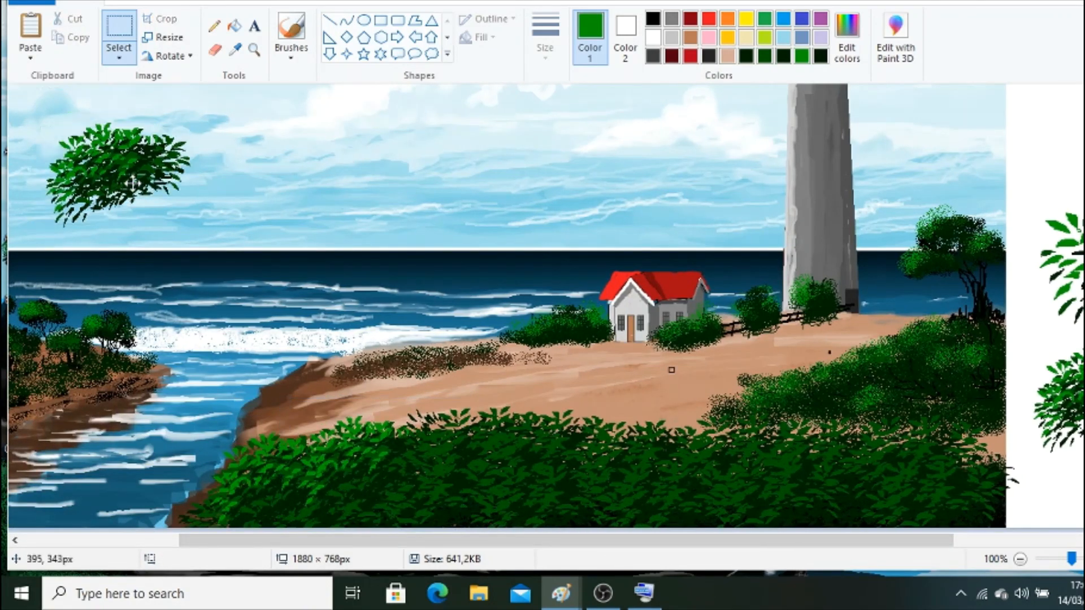
Paste further copies of the brightened leaf cluster along the foreground bushes to the canvas edge and over their lower-left end.
drag(133, 182, 451, 478)
key(ctrl+v)
key(ctrl+v)
drag(128, 174, 537, 466)
key(ctrl+v)
drag(100, 164, 625, 486)
key(ctrl+v)
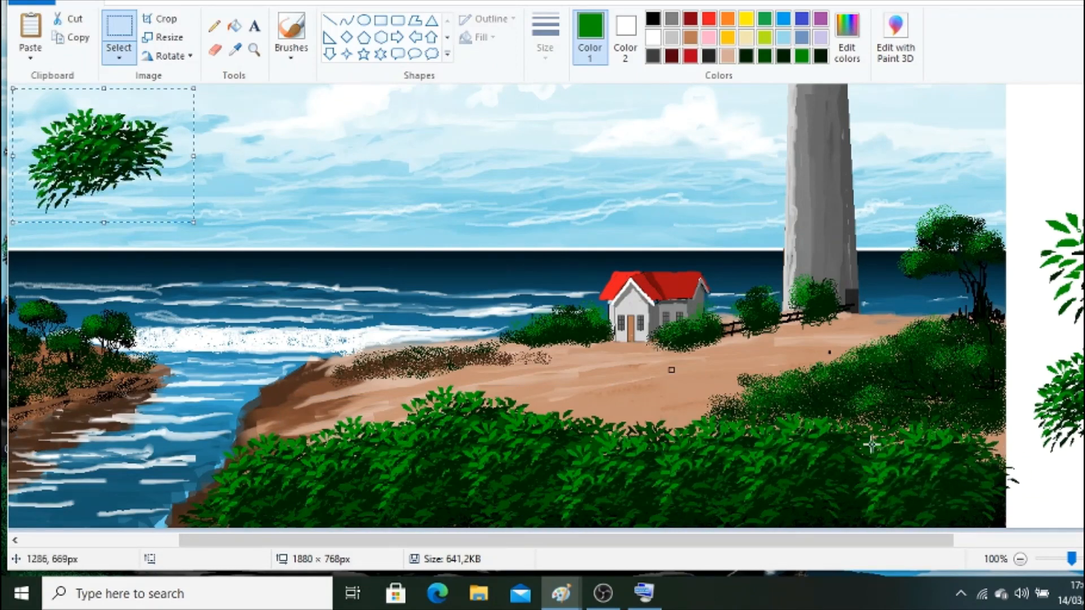
drag(105, 165, 220, 523)
Narrow the canvas to 1444 × 768 px to cut off the spare leaf clusters beside the painting.
click(1020, 559)
drag(810, 251, 624, 266)
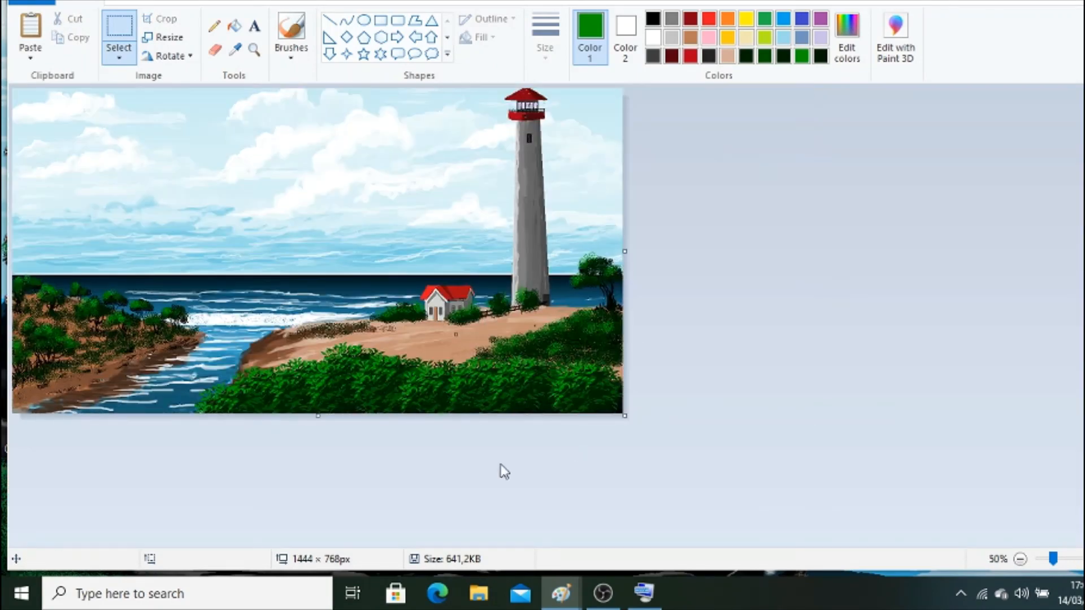
Sample the dark brown of the sandy bank and roughen its water-side edge with Pencil strokes.
click(254, 49)
click(261, 294)
click(500, 417)
click(215, 26)
click(291, 51)
click(552, 271)
click(235, 49)
click(579, 252)
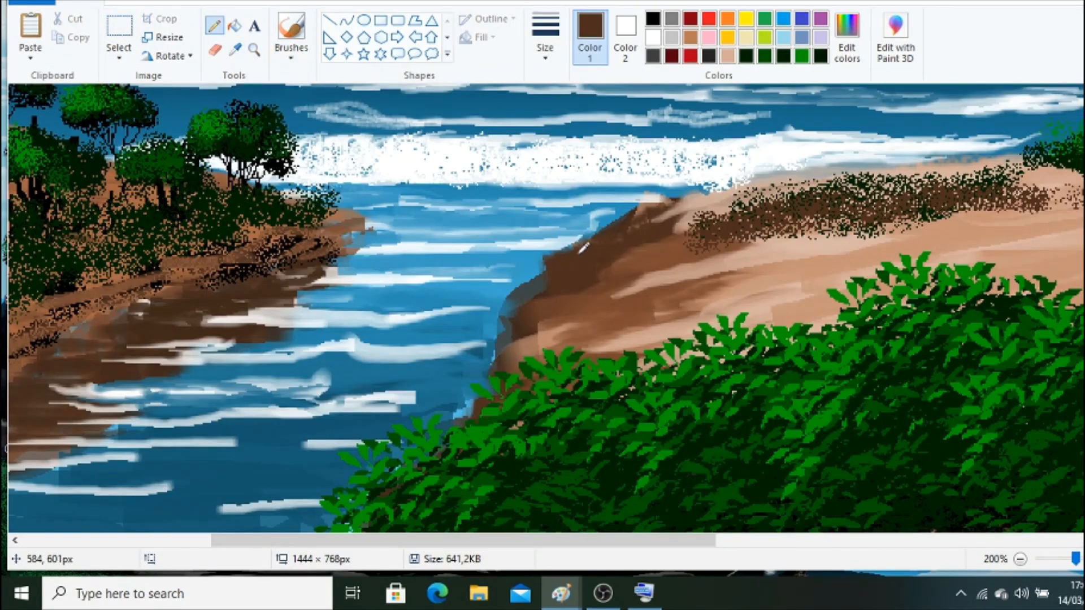
mouse_move(551, 307)
mouse_down()
mouse_move(497, 384)
mouse_move(621, 243)
mouse_up()
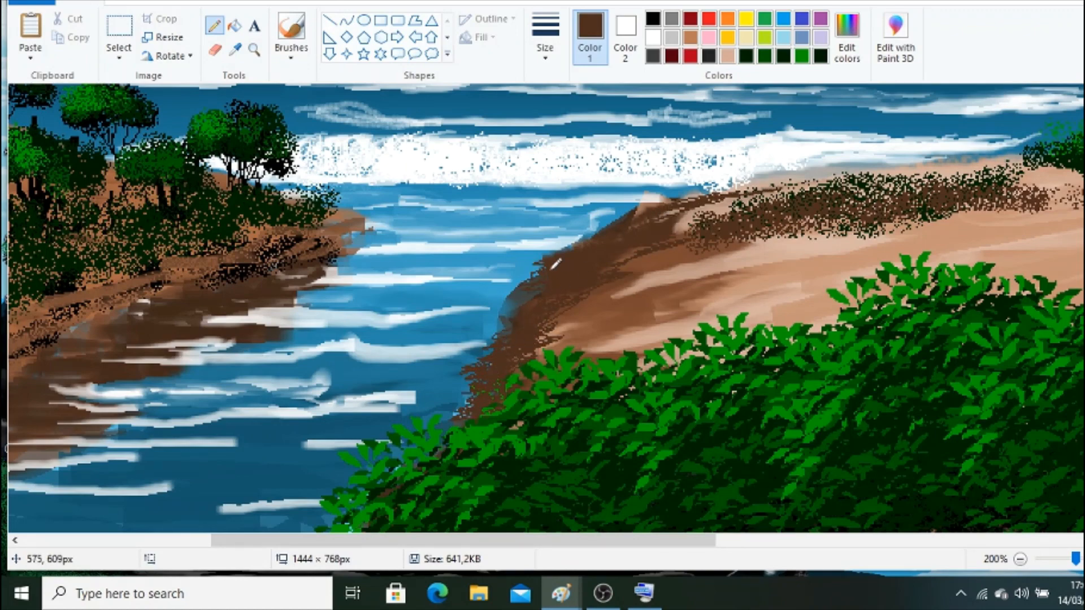
Mix a near-black brown and hatch shadow lines along the sandy bank's water-side edge.
click(847, 37)
click(418, 387)
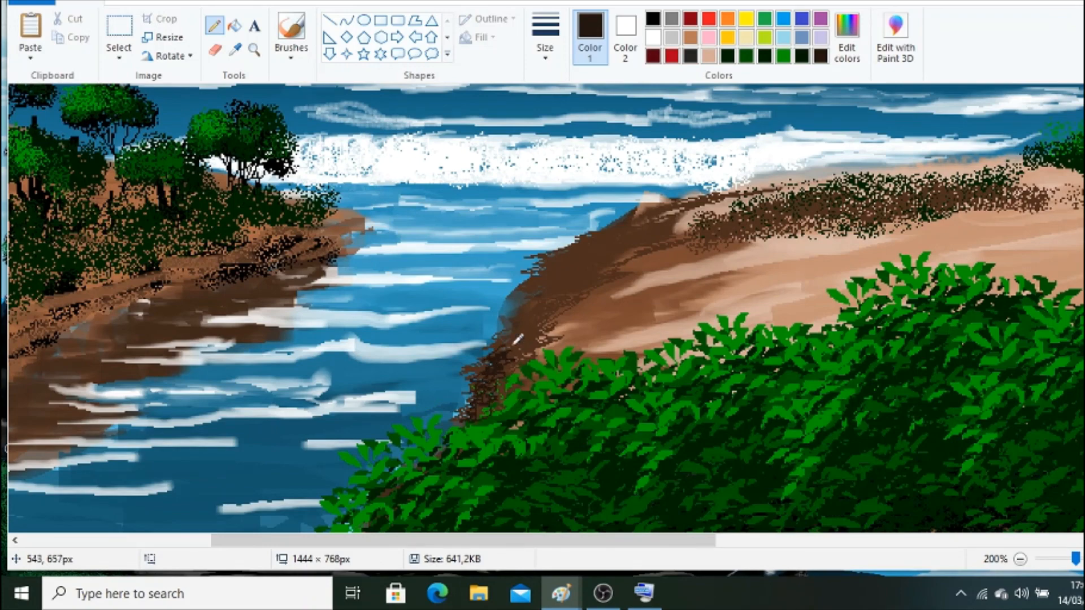
mouse_move(517, 338)
mouse_down()
mouse_move(580, 241)
mouse_move(680, 218)
mouse_up()
Draw thin white ripple lines with the Pencil where the water meets the sandy bank.
click(235, 50)
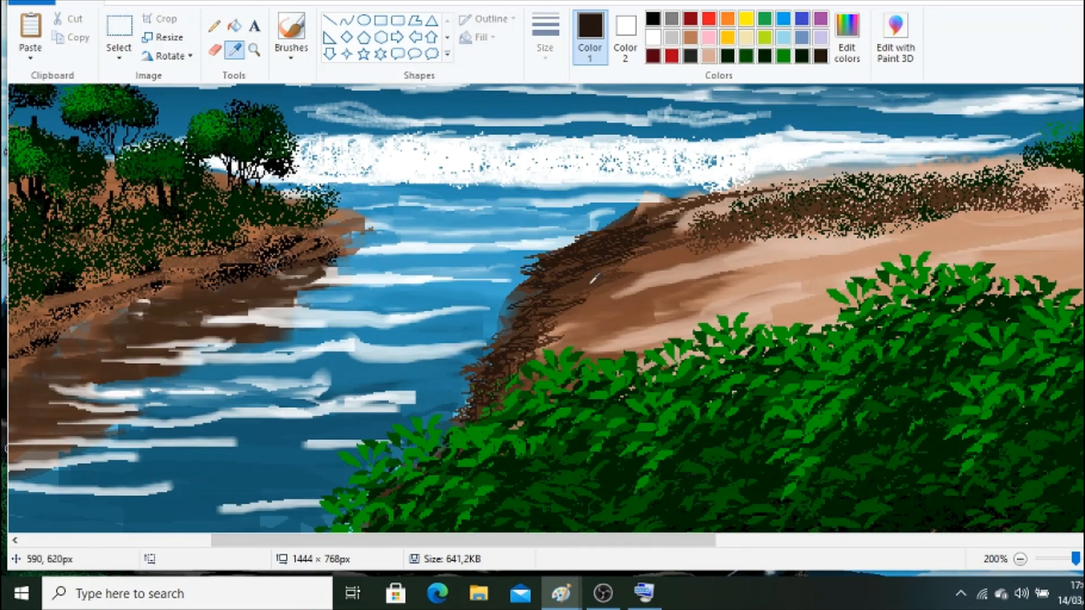
click(593, 257)
drag(570, 253, 621, 232)
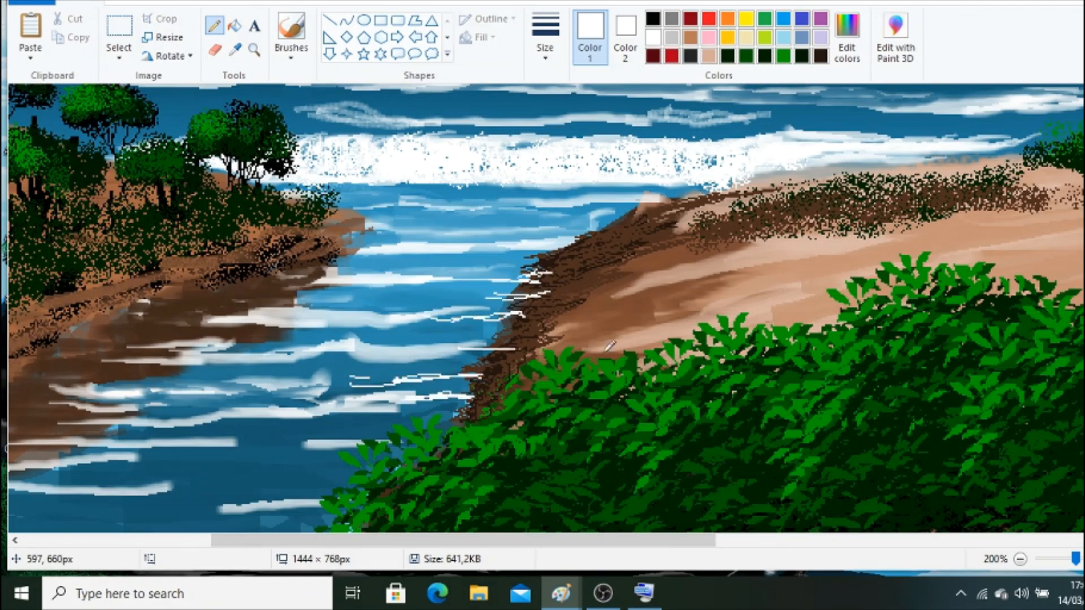
Draw a rectangular frame of about 1423 × 755 px just inside the painting's edges and colour it dark green.
click(1020, 559)
click(1020, 559)
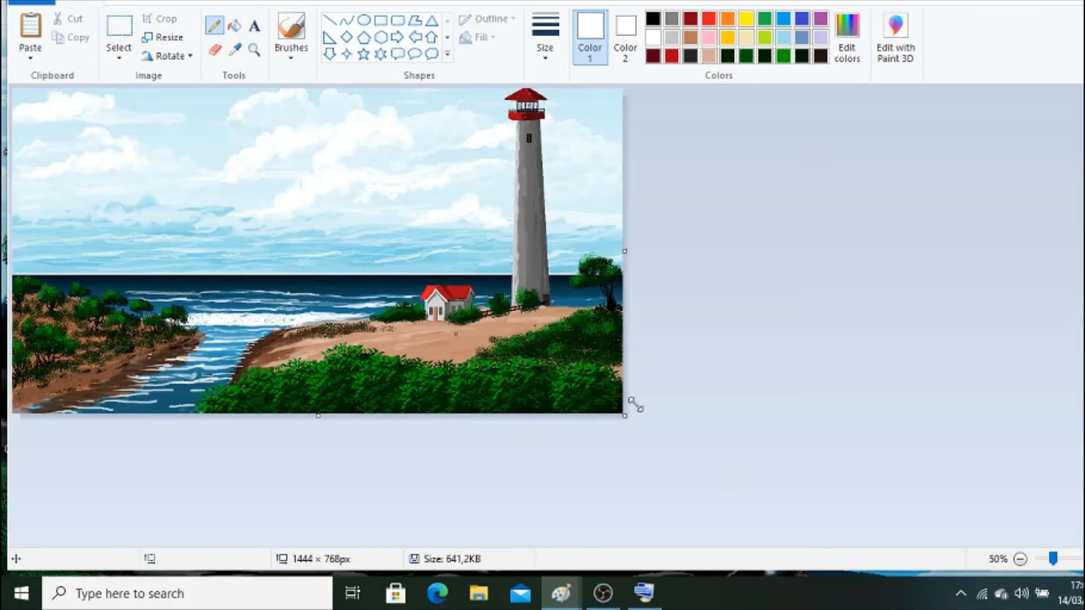
click(382, 23)
drag(17, 90, 617, 408)
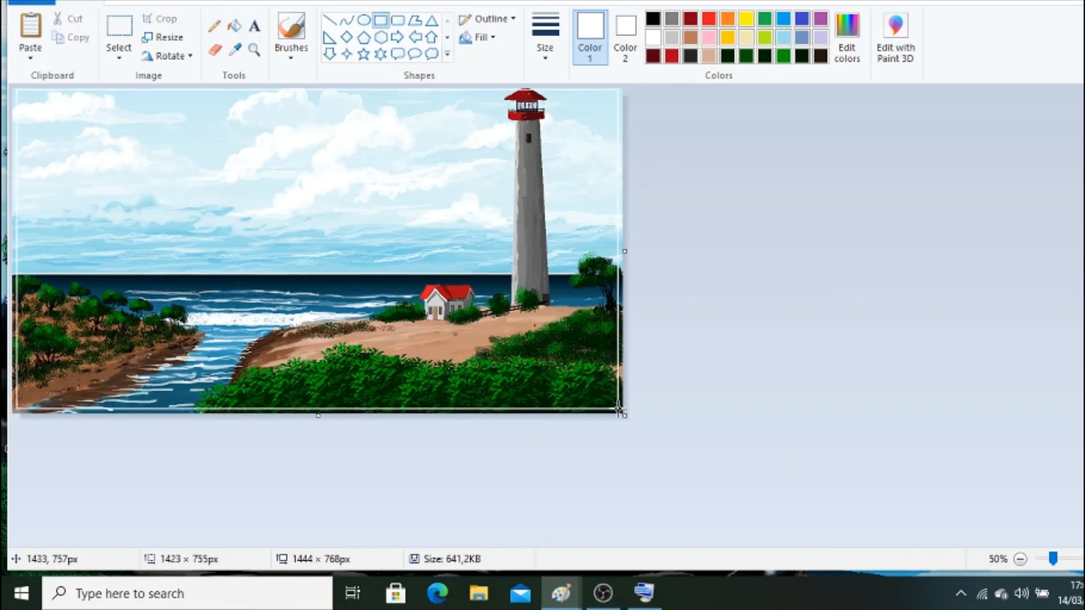
click(745, 56)
Sign the painting with the artist's name in yellow italic Brush Script MT, size 28, over the foreground bushes near the lighthouse side.
click(255, 26)
click(506, 365)
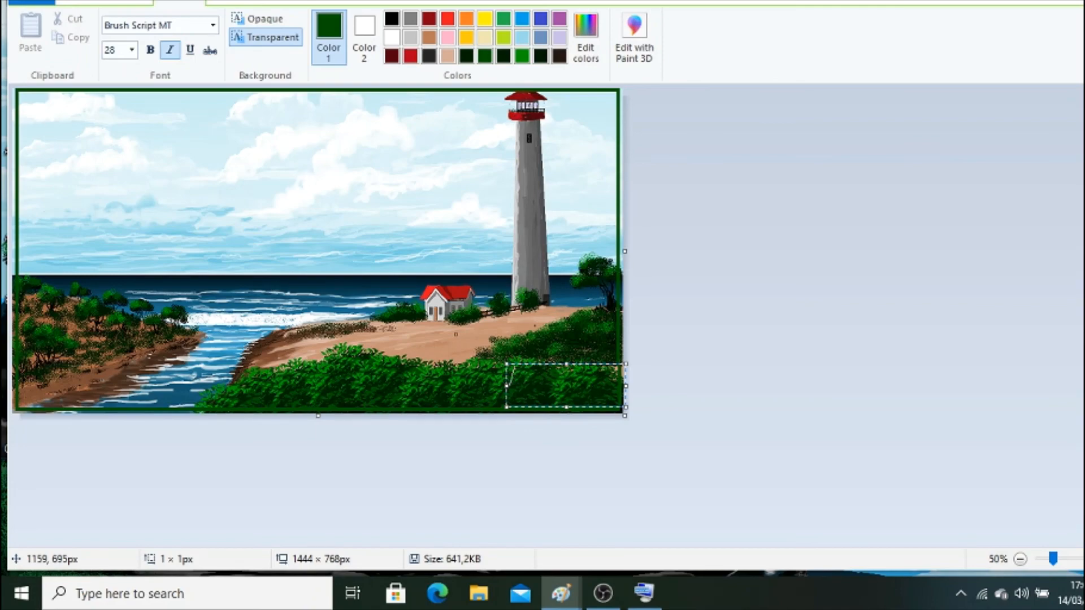
click(677, 320)
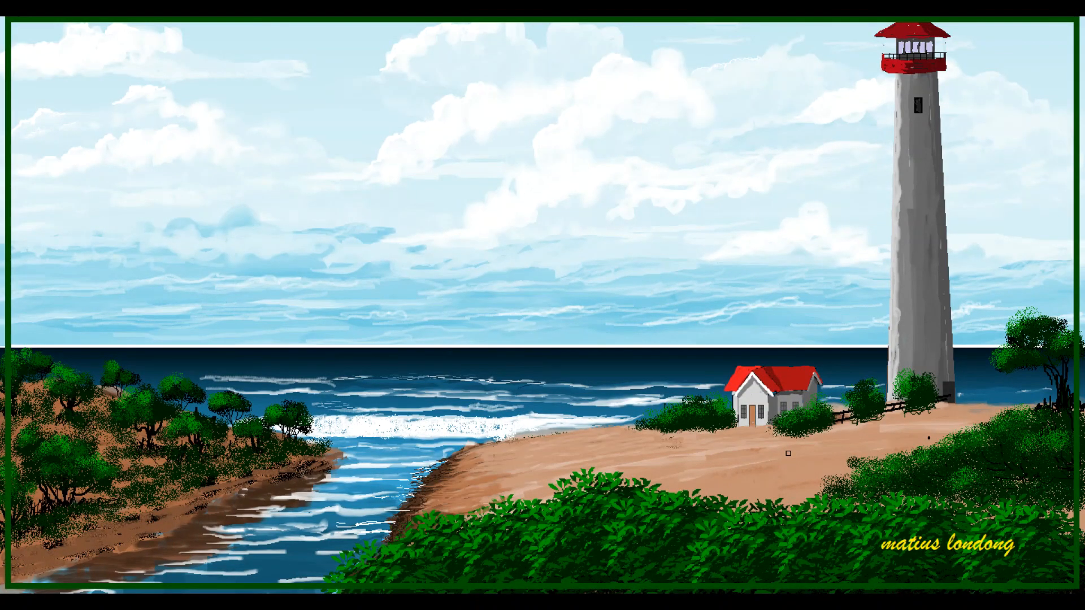